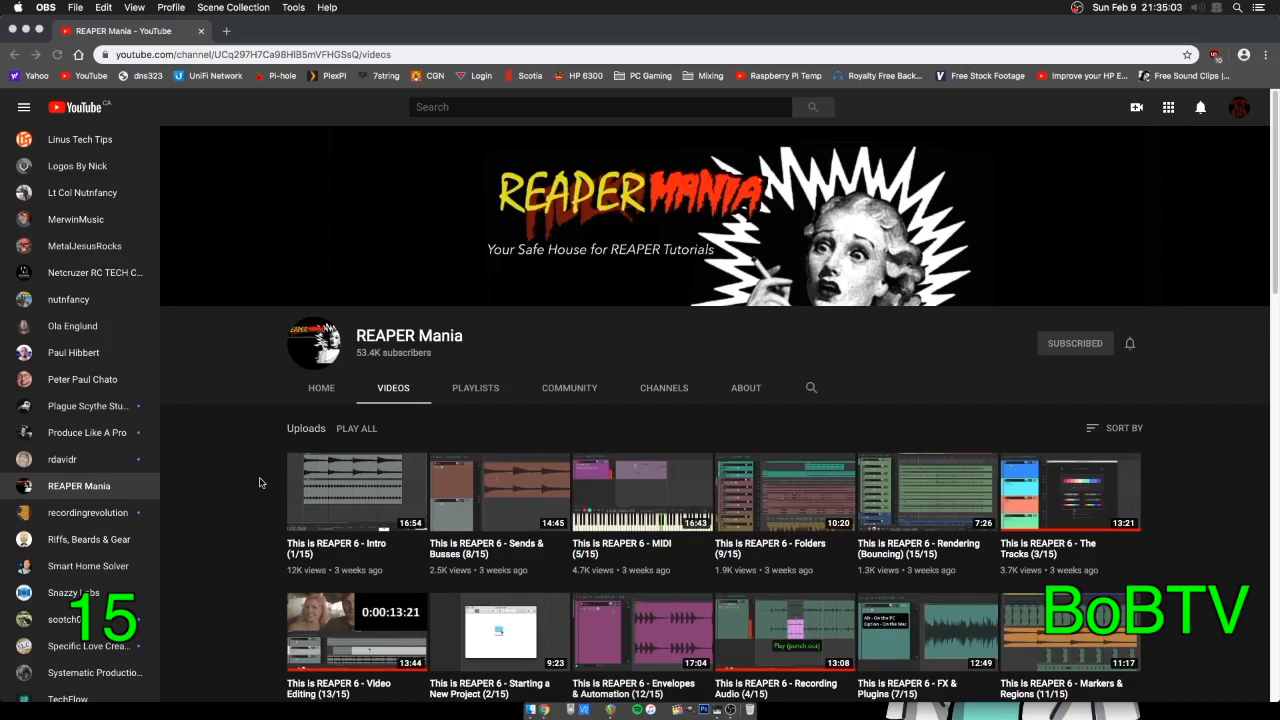
Browse the uploaded tutorial videos on the REAPER Mania channel
scroll(258, 491, "down", 2)
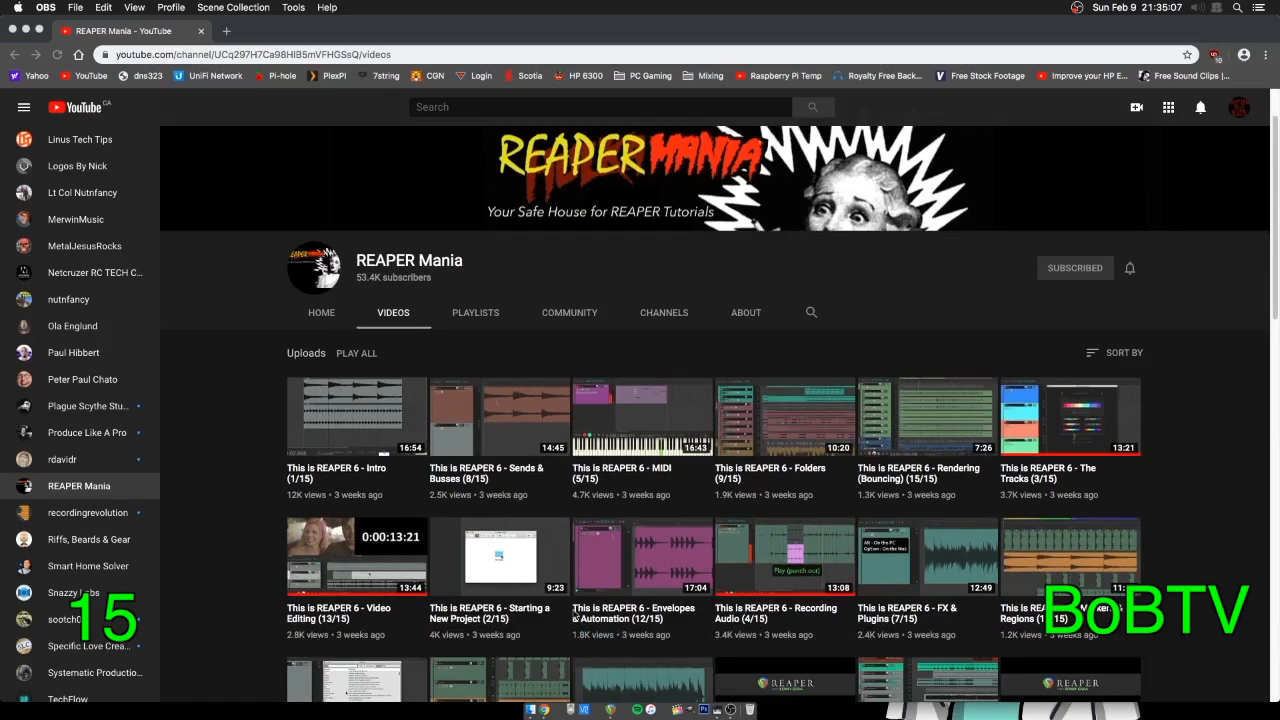
scroll(790, 458, "down", 2)
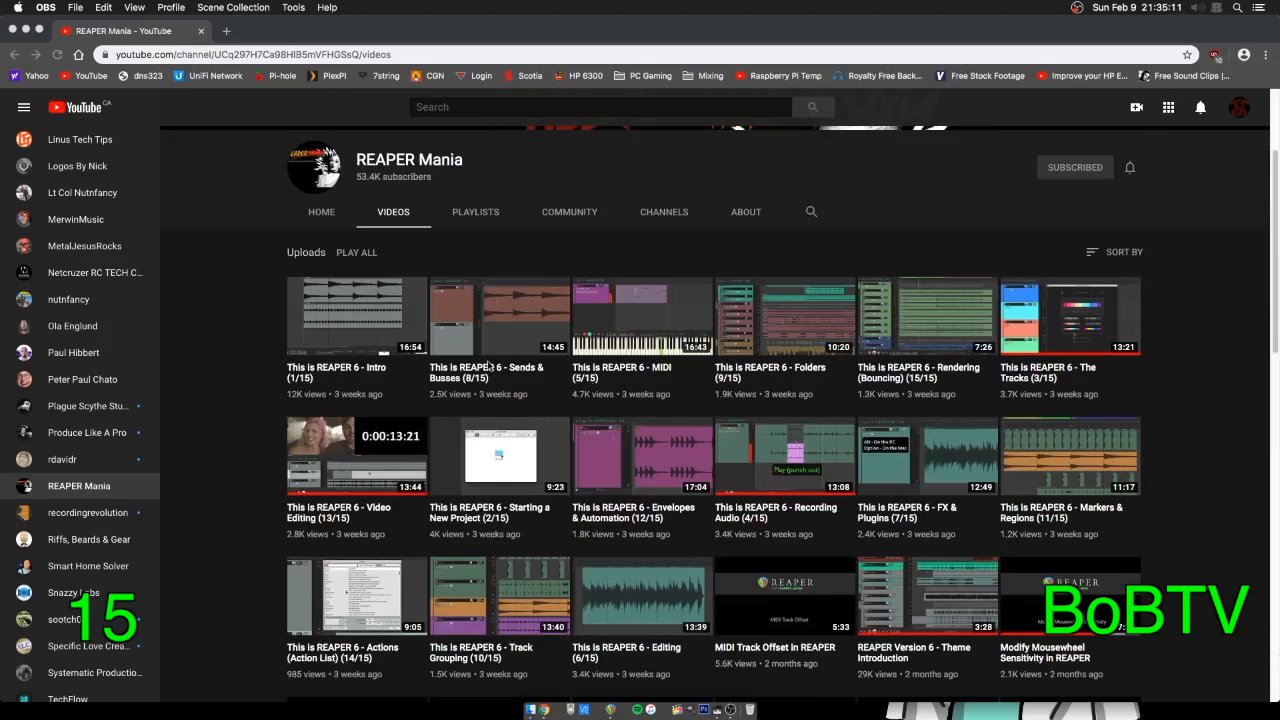
scroll(296, 286, "up", 4)
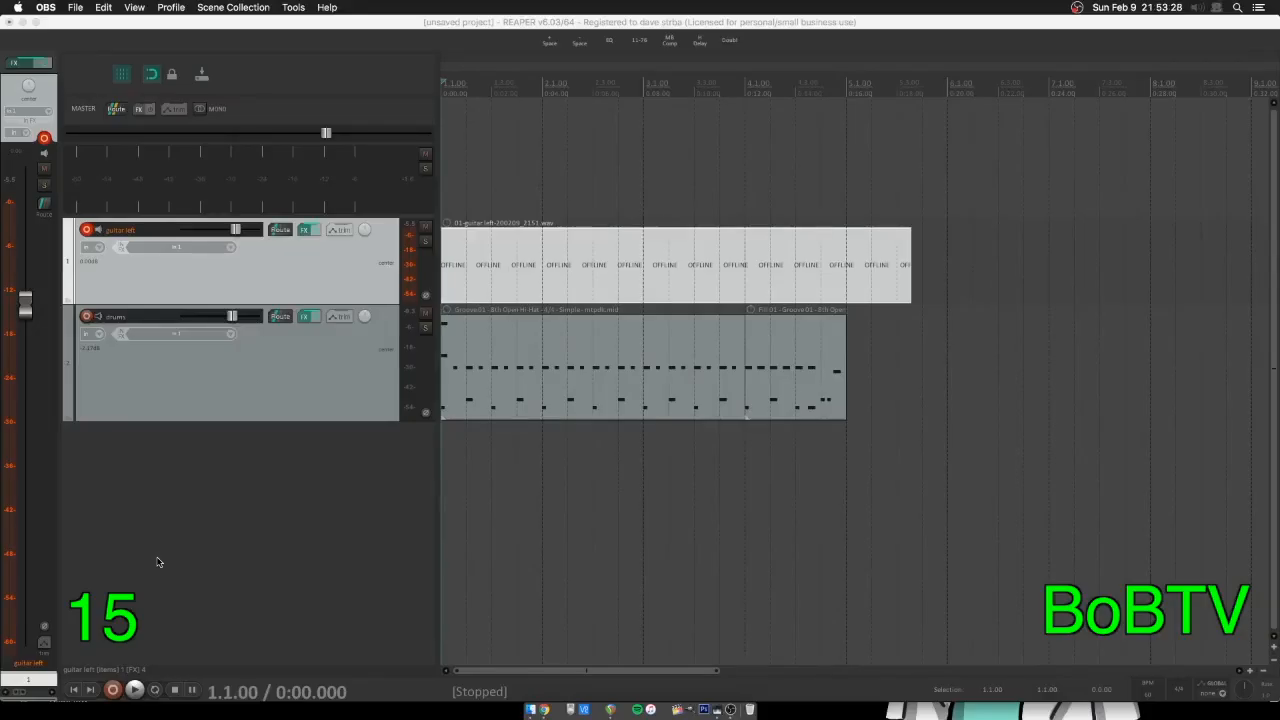
Switch to REAPER and duplicate the guitar left track
left_click(158, 556)
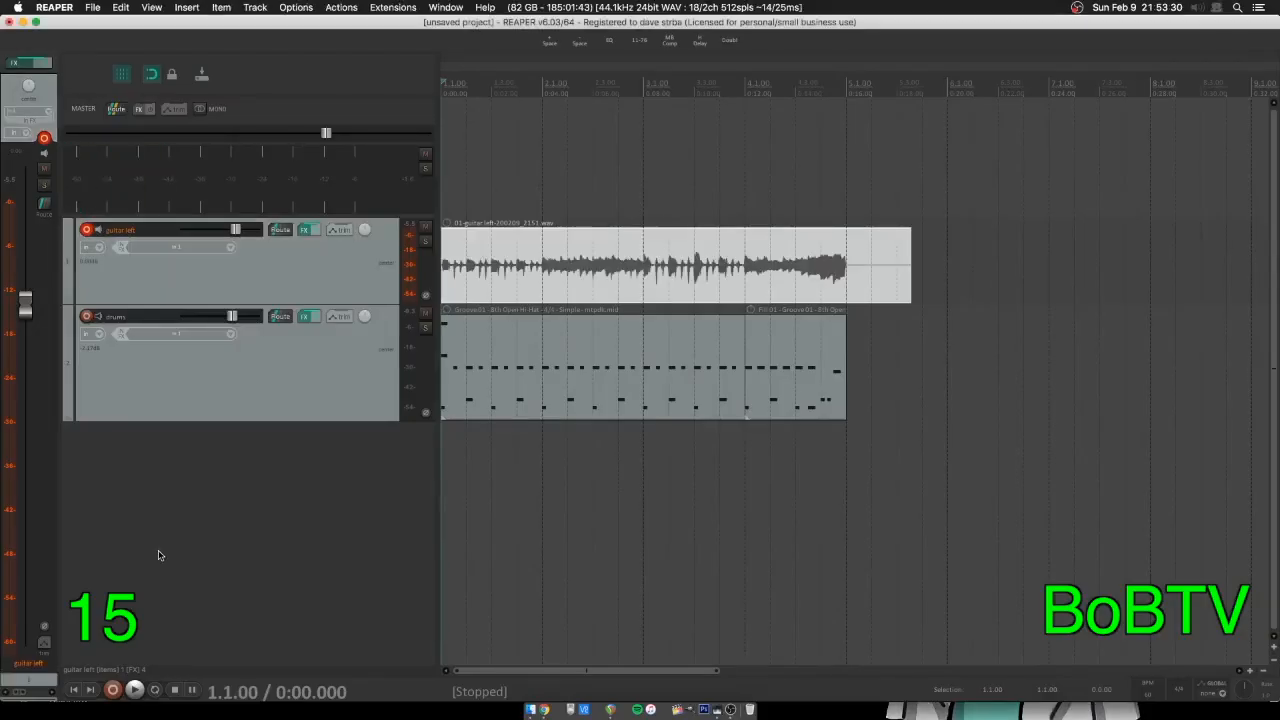
right_click(336, 267)
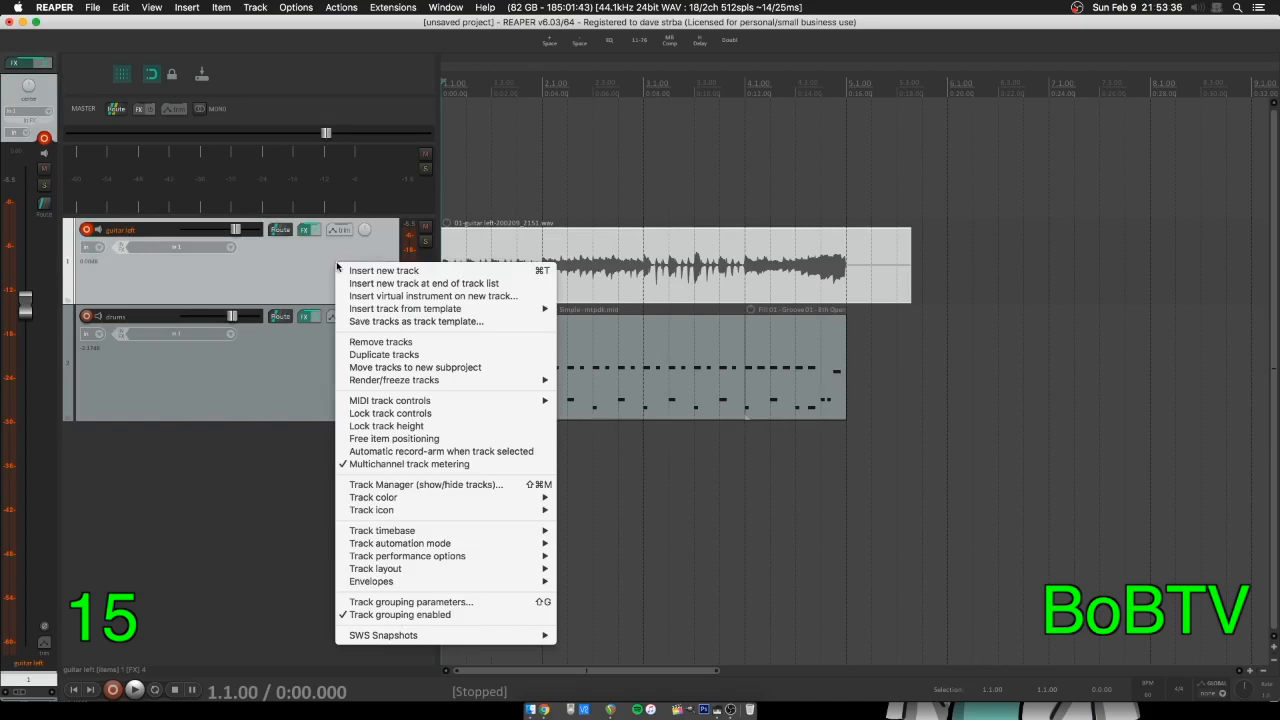
left_click(277, 267)
right_click(318, 263)
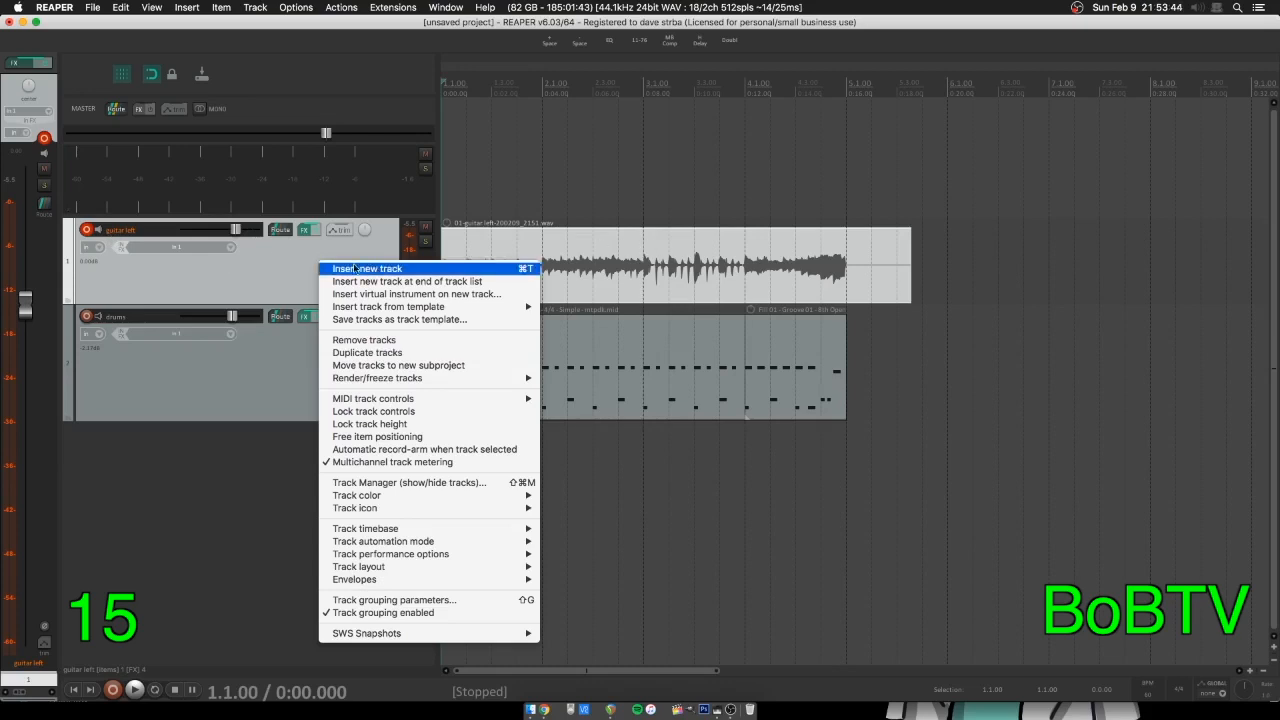
left_click(366, 352)
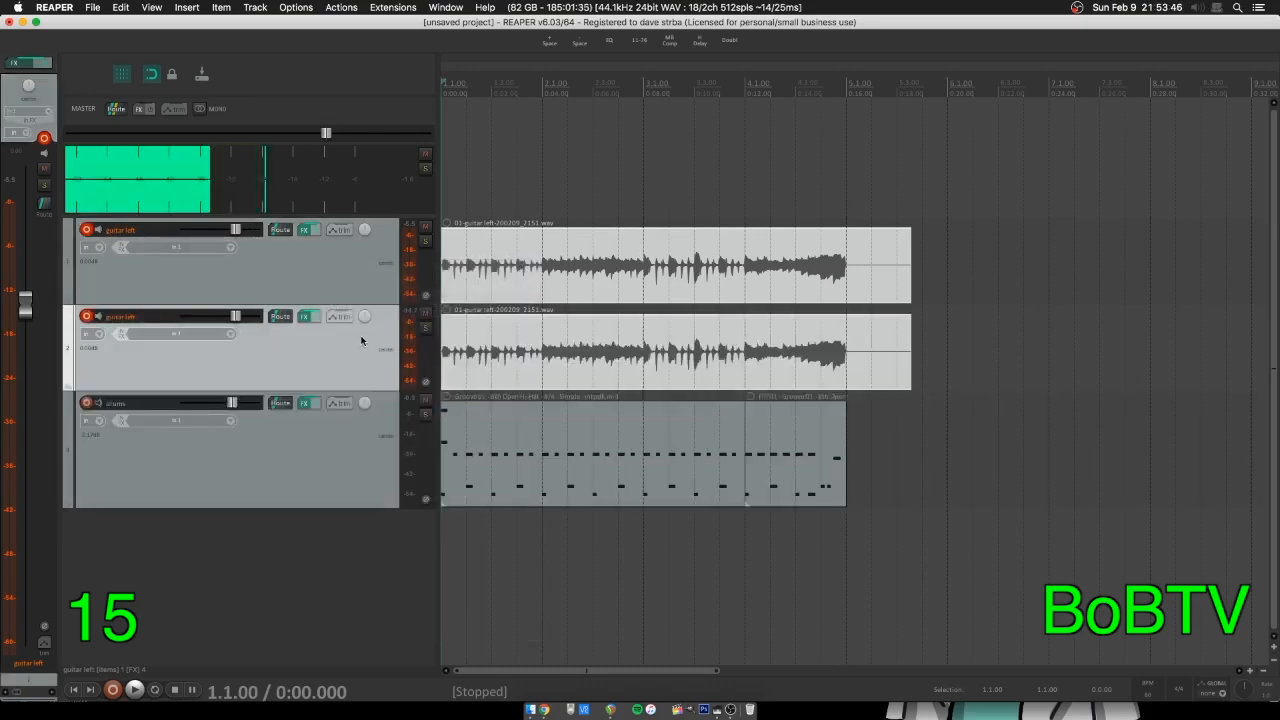
left_click(318, 276)
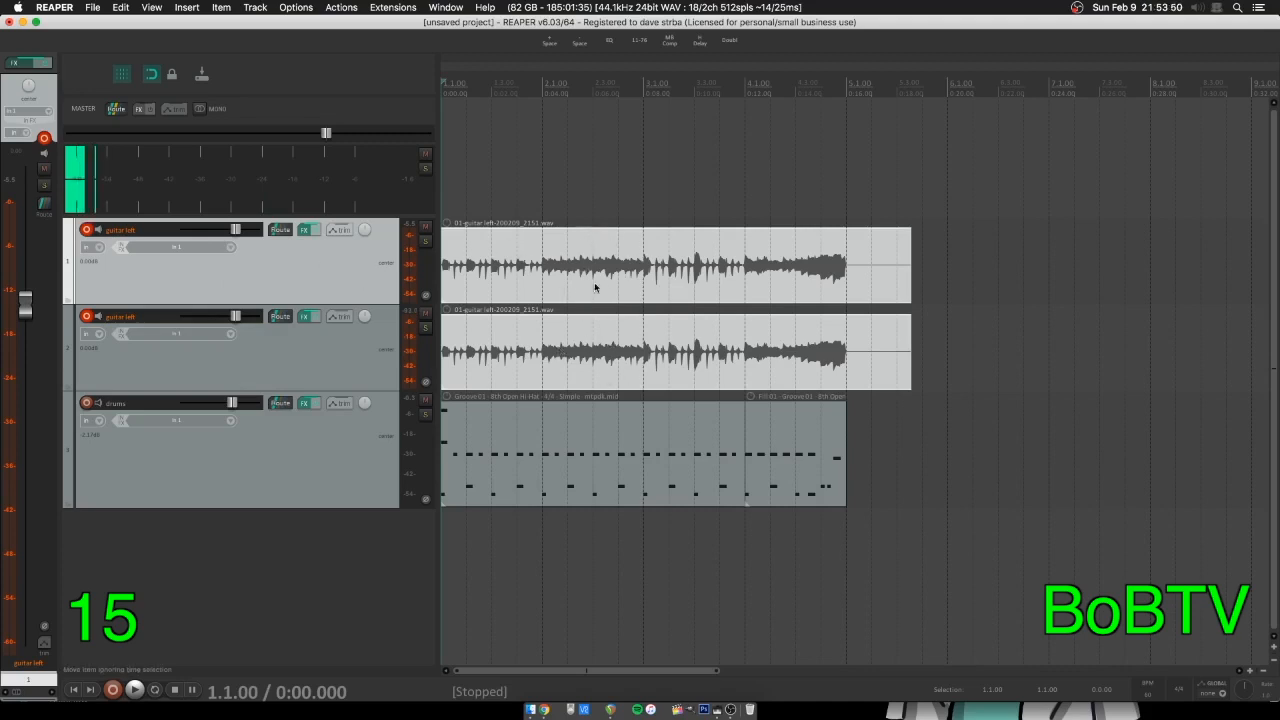
Rename the duplicated track below guitar left as "guitar right"
left_click(155, 321)
double_click(162, 319)
left_click(162, 319)
key("BackSpace")
key("BackSpace")
type("right")
key("Return")
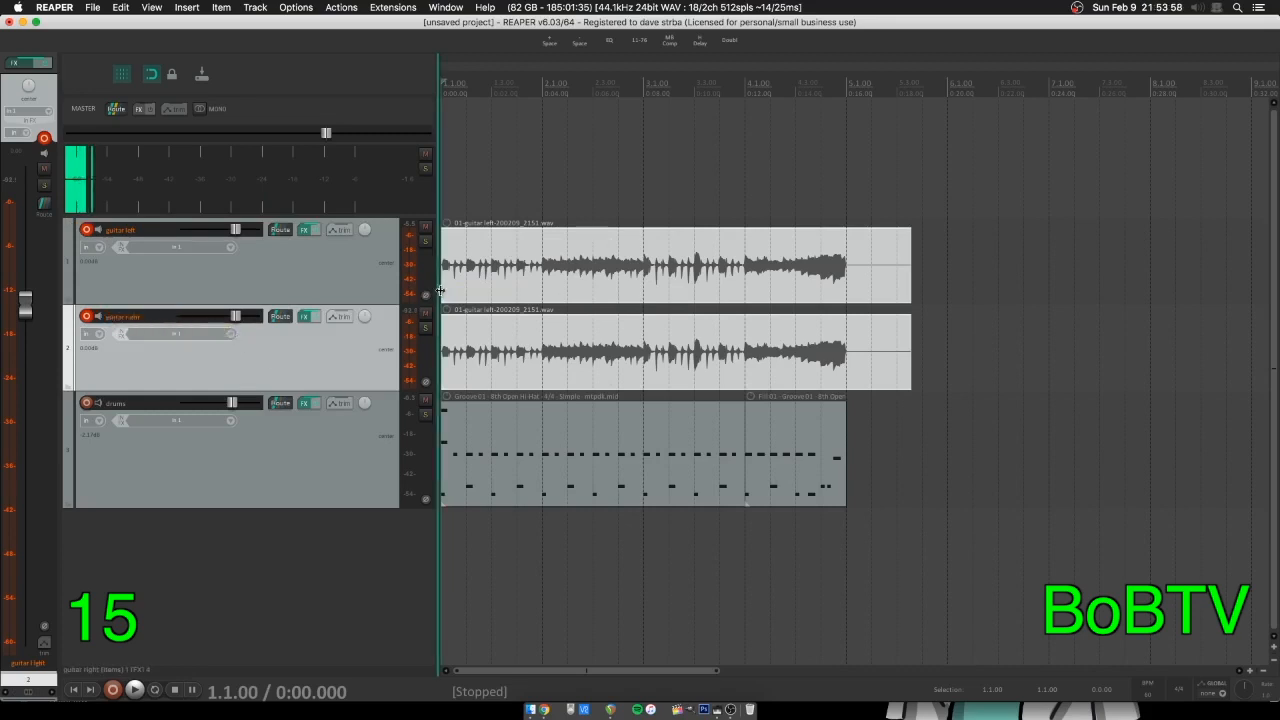
Delete the copied audio item from the guitar right track and return the playhead to the project start
left_click(549, 342)
left_click(517, 286)
left_click(562, 343)
left_click(554, 424)
left_click(576, 352)
left_click(578, 280)
left_click(577, 355)
left_click(568, 353)
key("Delete")
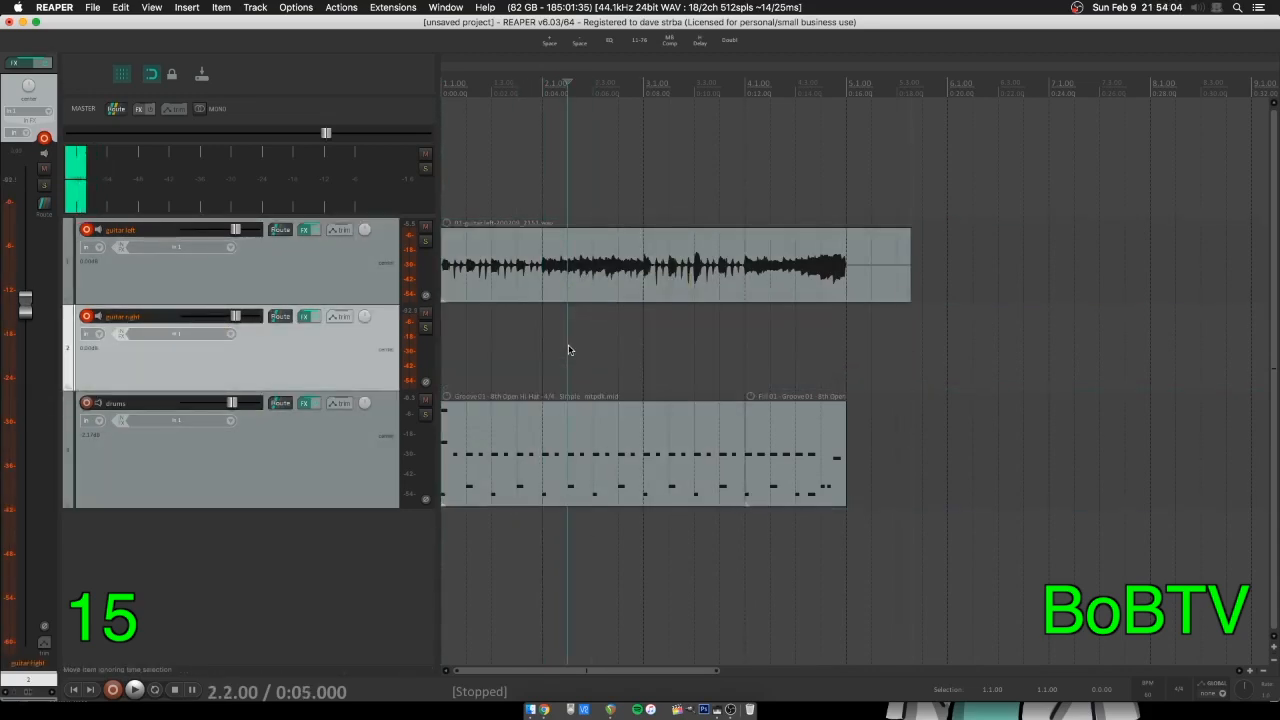
key("Home")
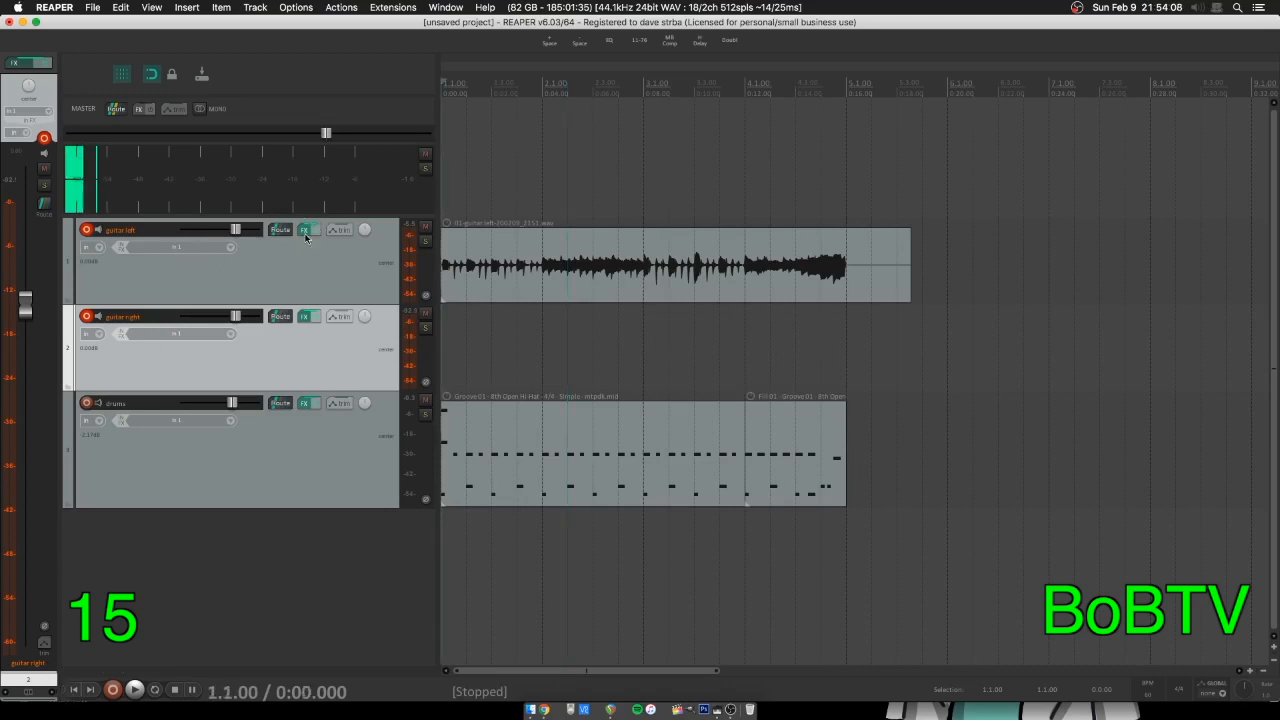
Examine the plug-ins in the guitar right track's FX chain and close the FX window
left_click(314, 316)
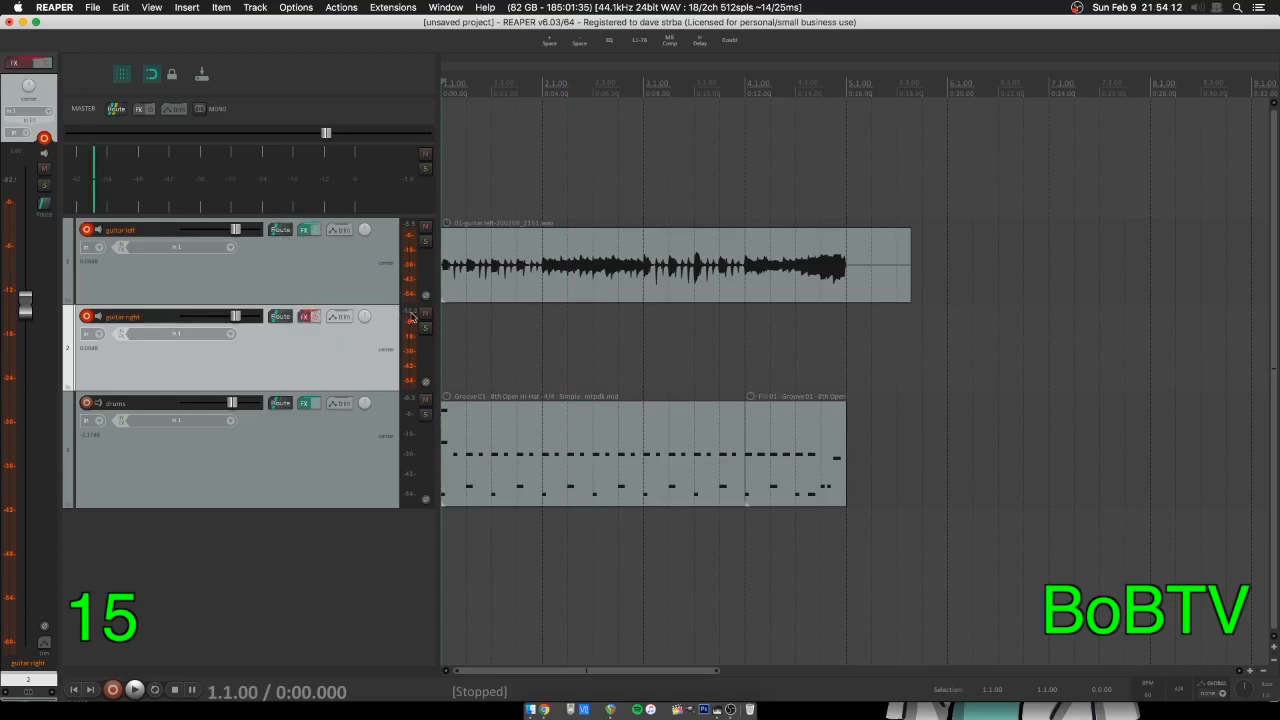
left_click(314, 316)
left_click(304, 316)
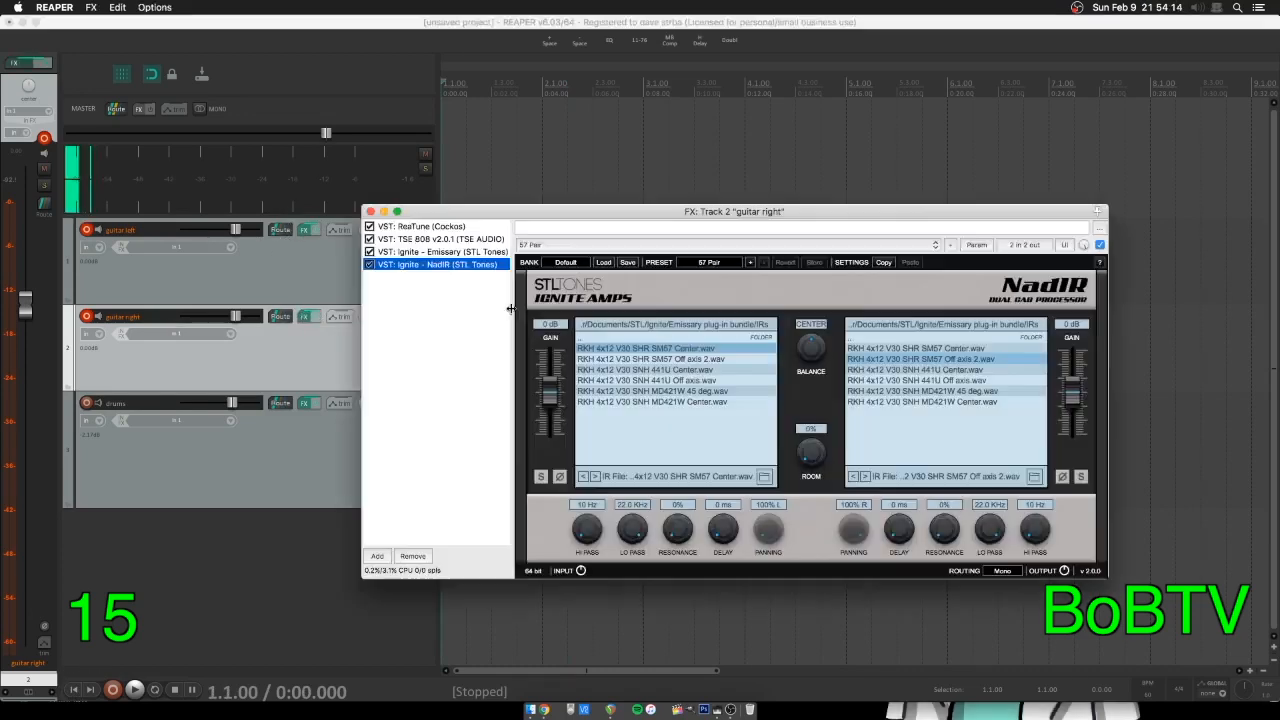
left_click(370, 211)
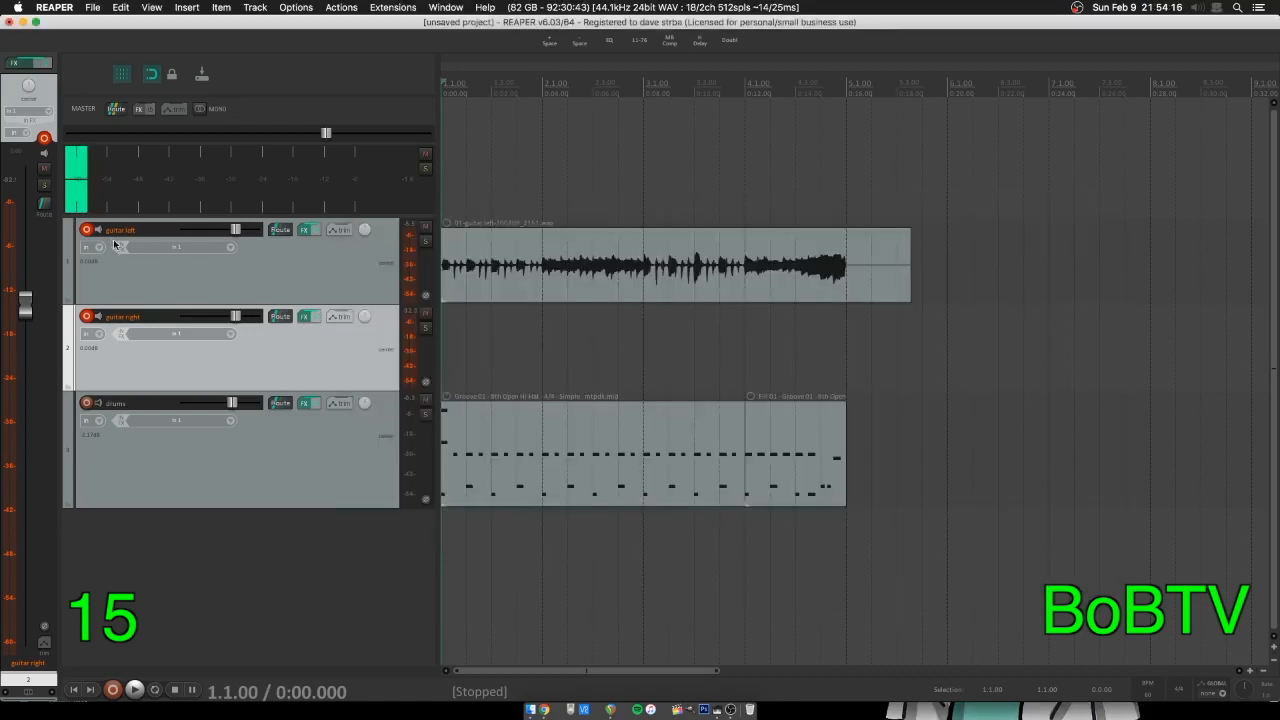
left_click(273, 257)
Delete the duplicated guitar right track from the project
left_click(314, 333)
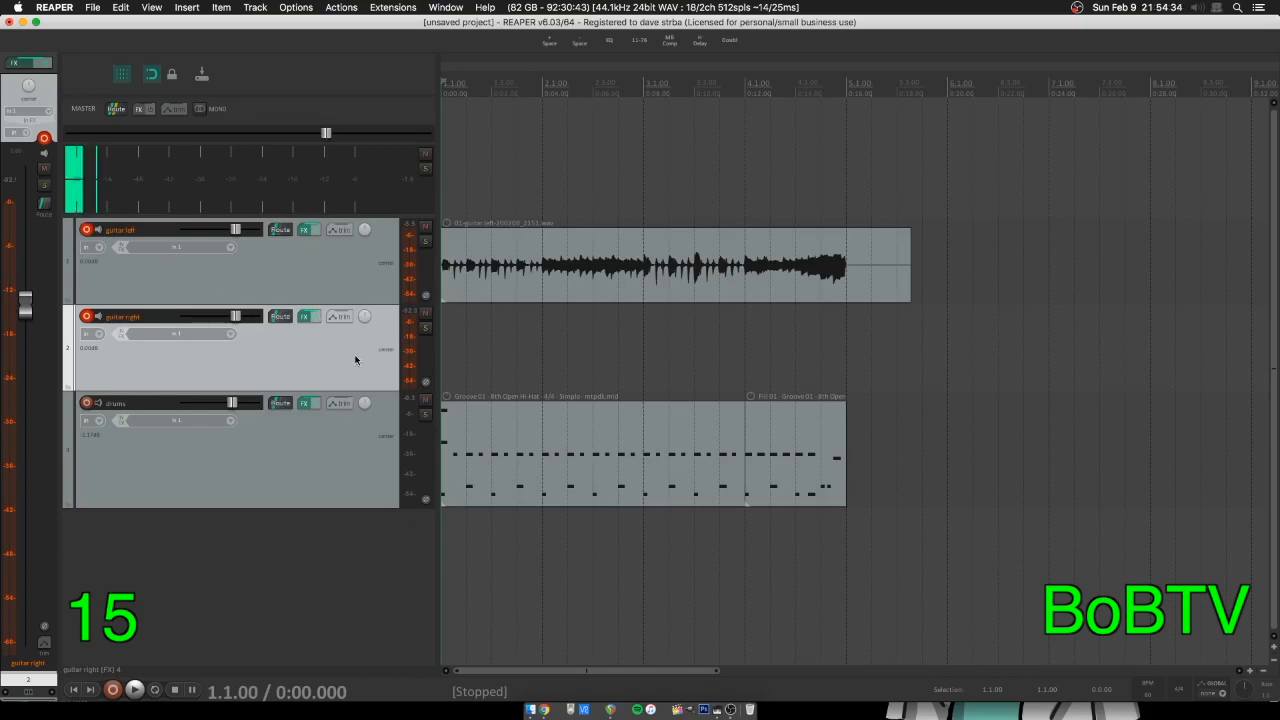
key("Delete")
left_click(752, 246)
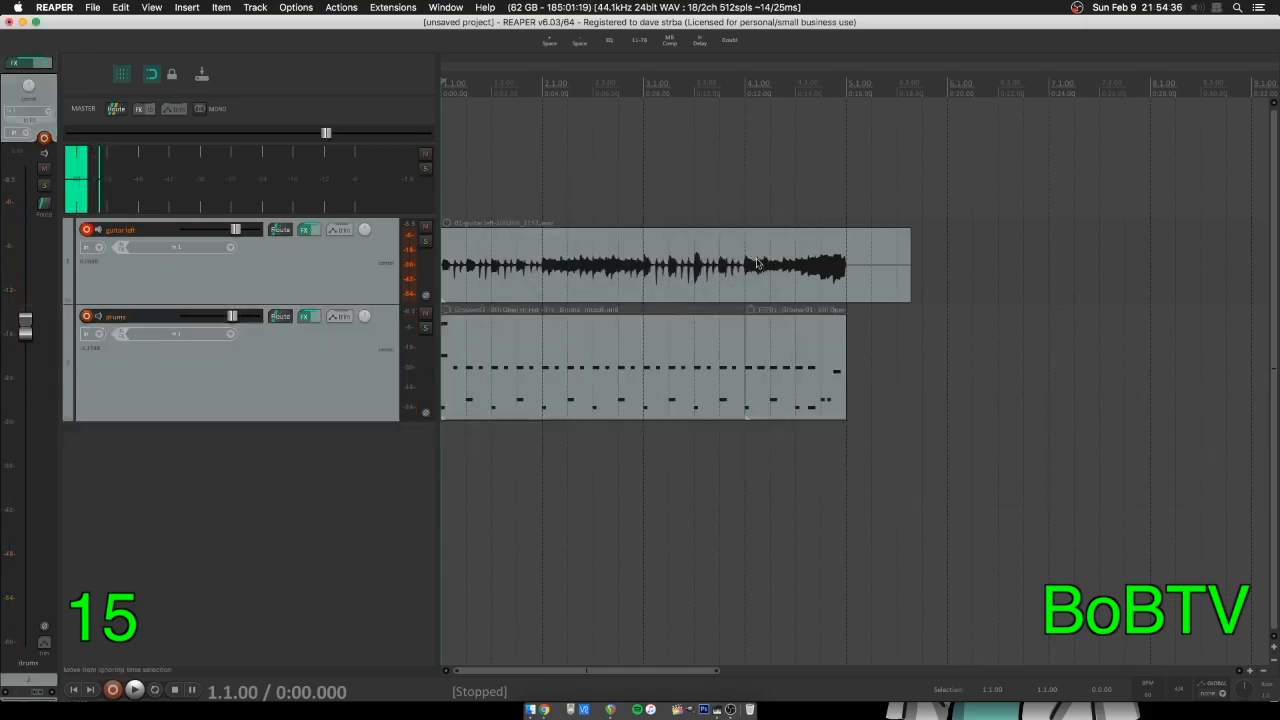
Insert a new empty track and move it between the guitar left and drums tracks
double_click(282, 450)
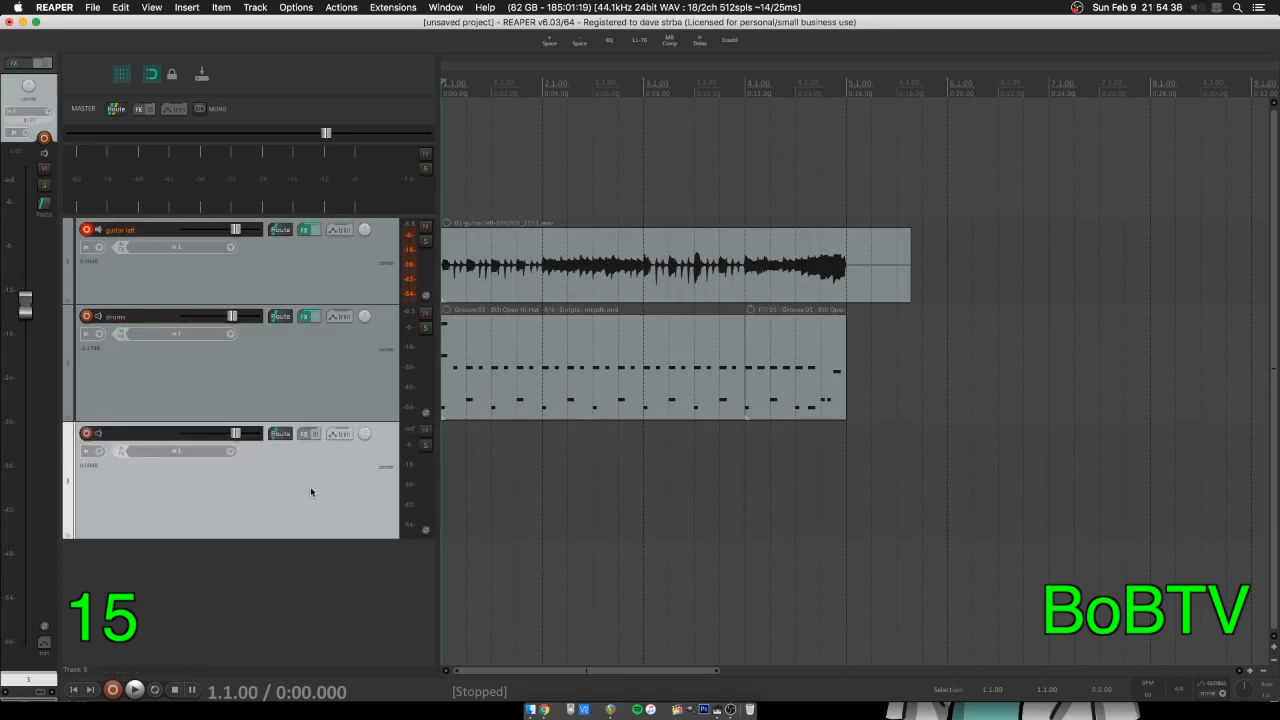
left_click(287, 306)
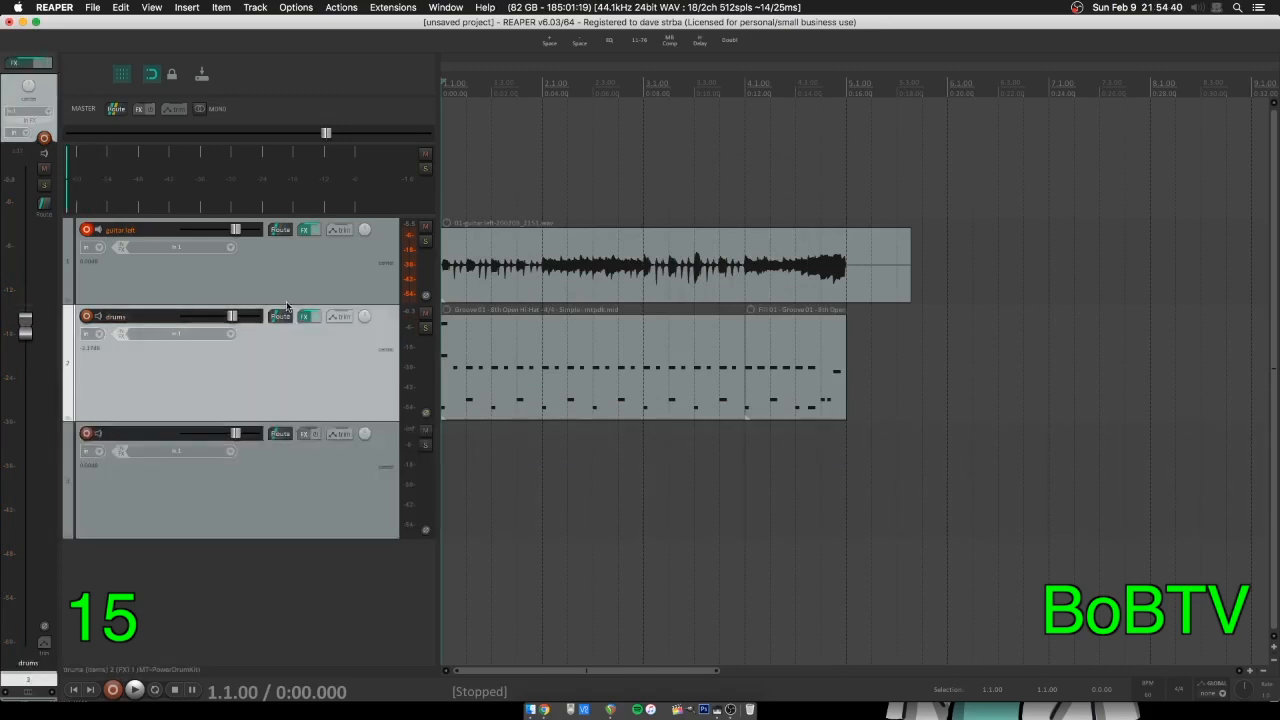
left_click(292, 512)
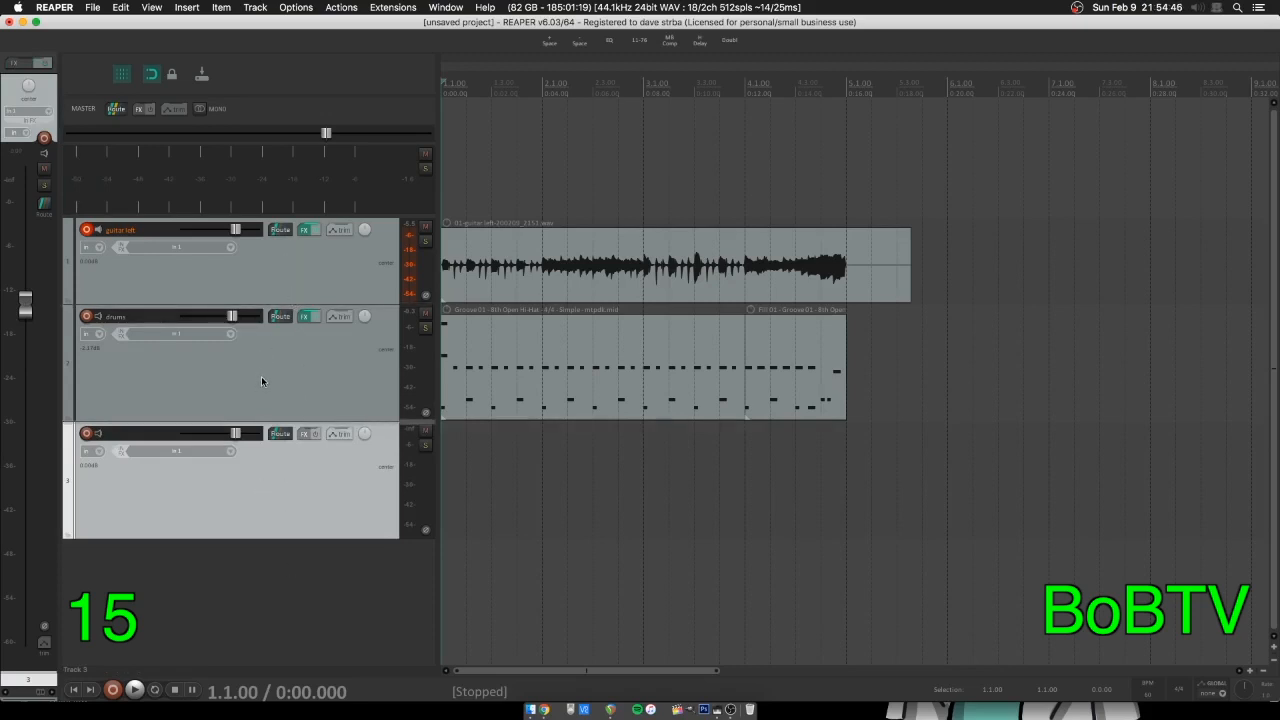
left_click_drag(269, 301, 270, 302)
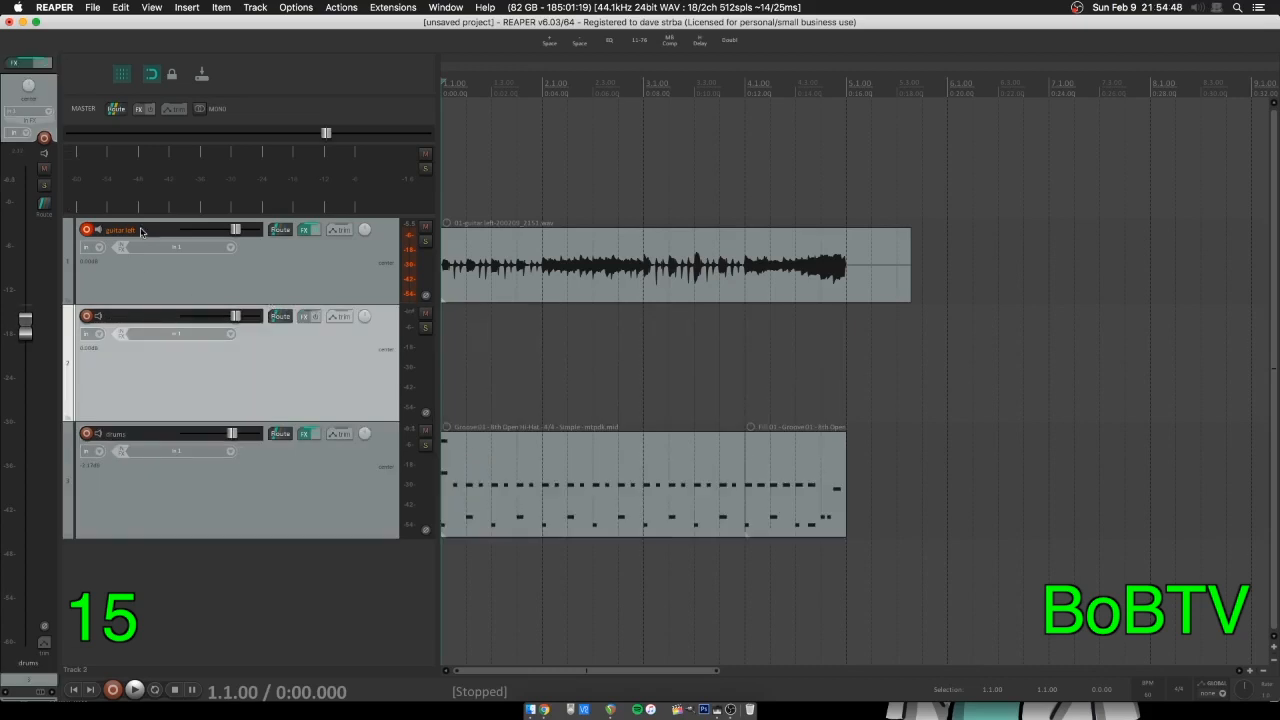
Name the new empty track "guitar right" and delete that track again
double_click(120, 316)
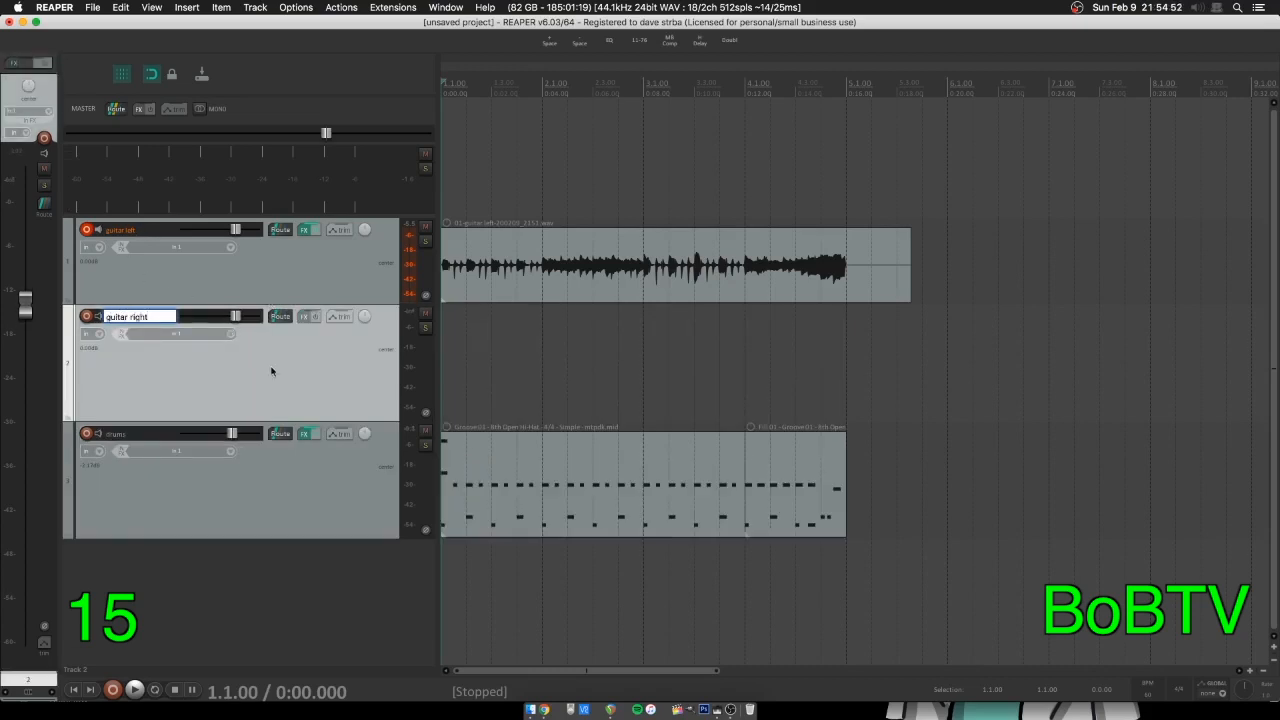
key("Return")
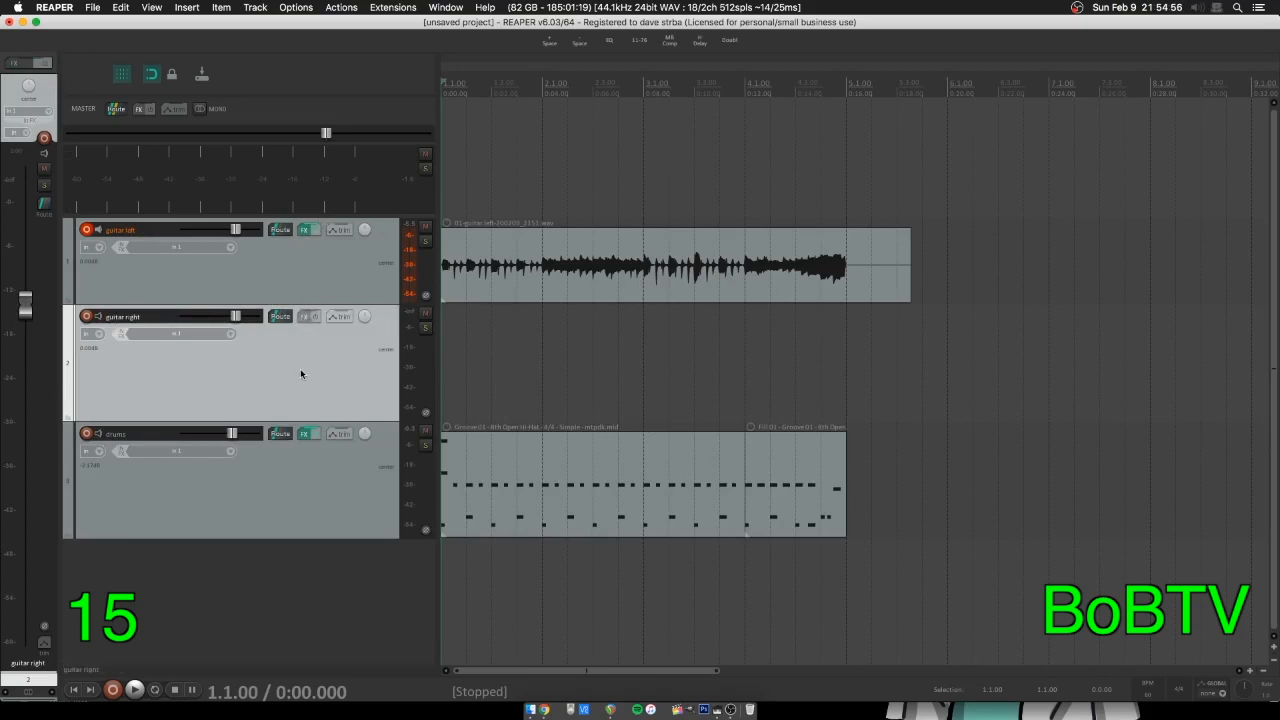
key("Delete")
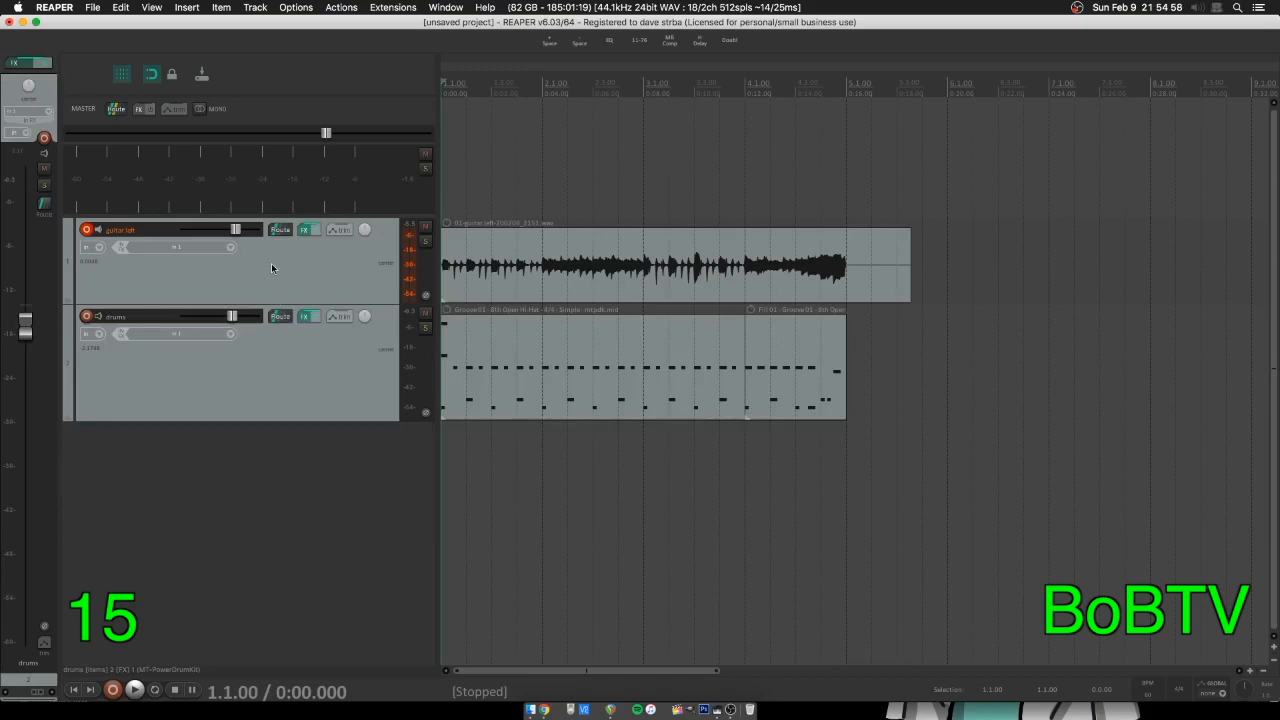
Duplicate the guitar left track together with its effects
left_click(283, 267)
right_click(283, 267)
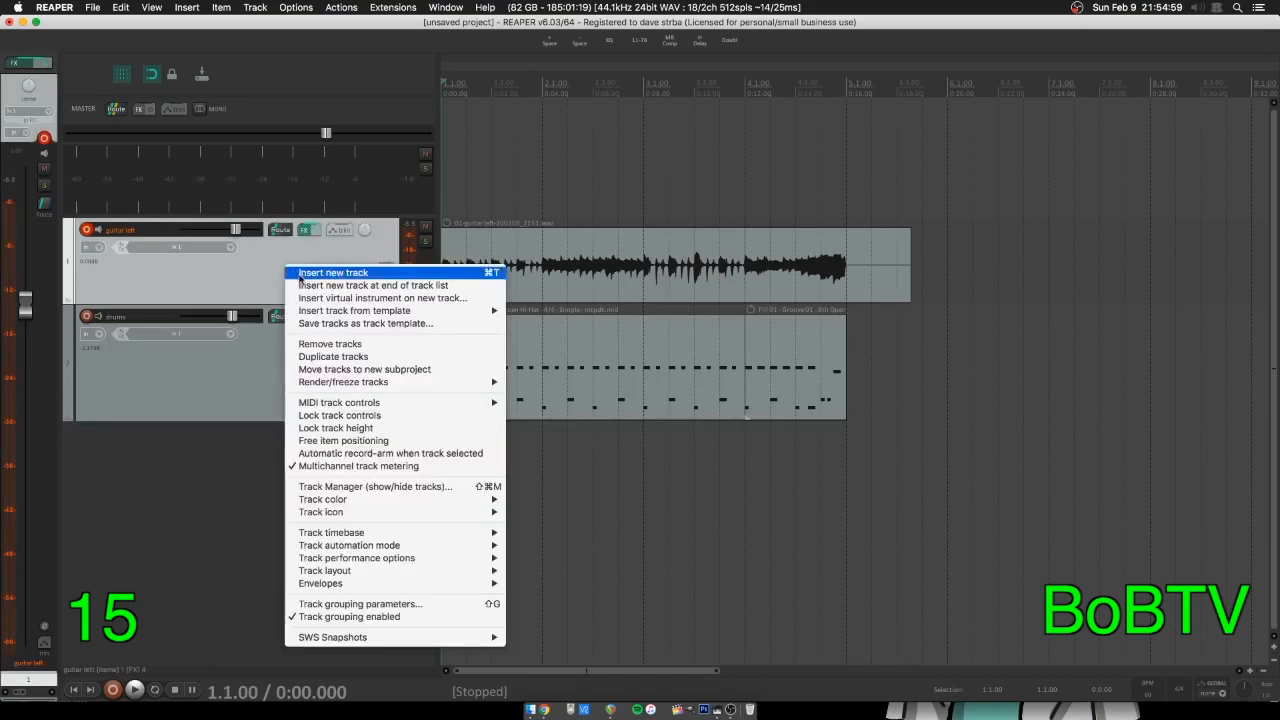
left_click(320, 358)
Rename the duplicate of the guitar left track as "guitar right"
double_click(150, 318)
left_click(160, 318)
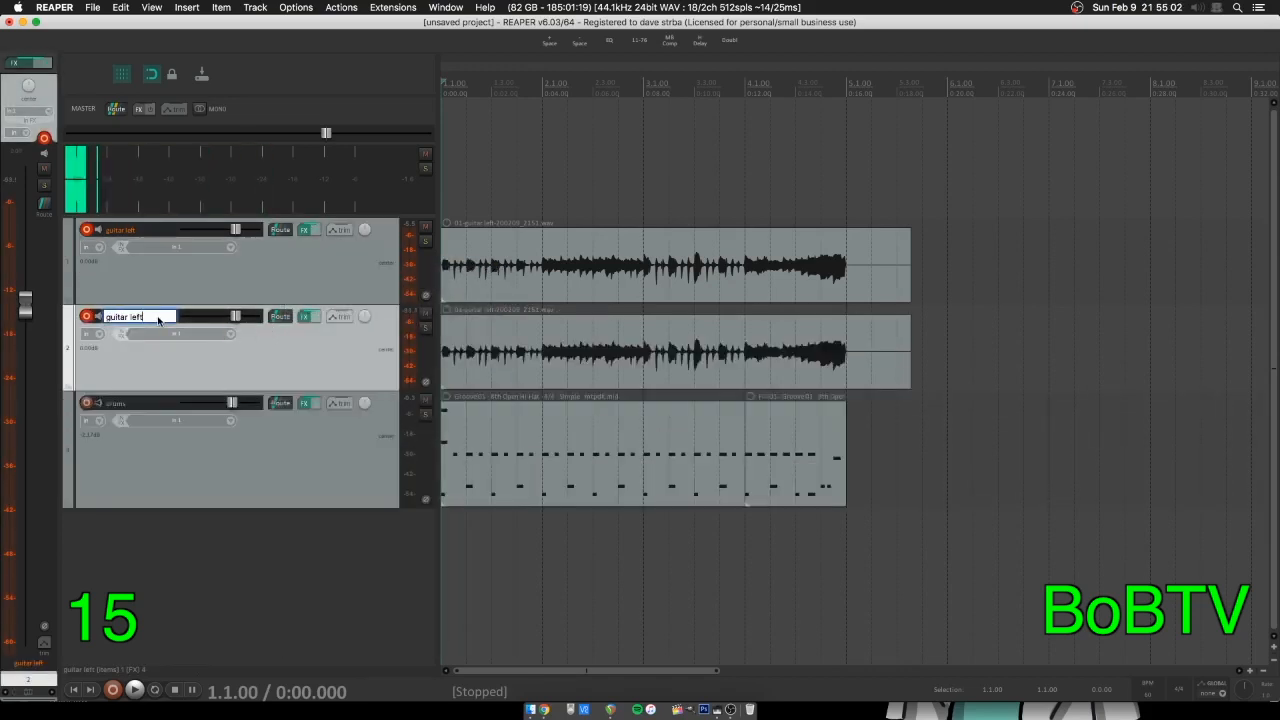
key("BackSpace")
key("BackSpace")
type("right")
key("Return")
Remove the copied guitar audio item from the guitar right track and move the playhead to the project start
left_click(522, 340)
key("Delete")
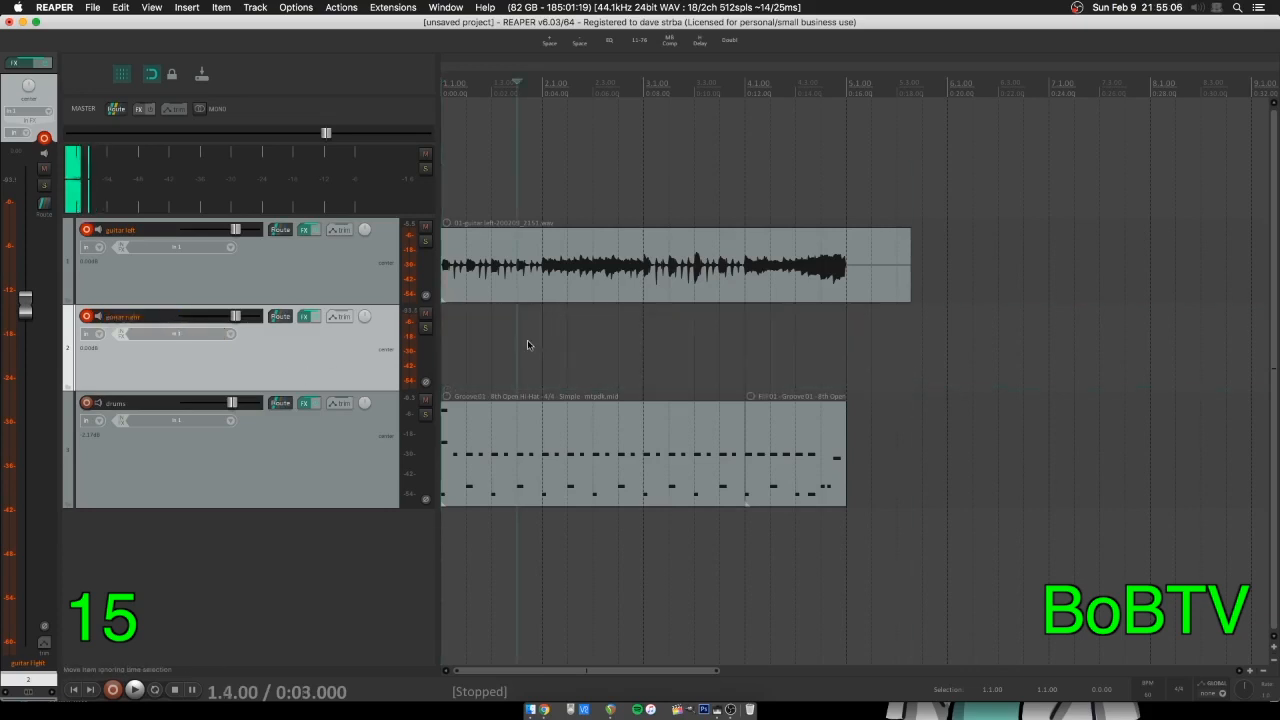
left_click(73, 689)
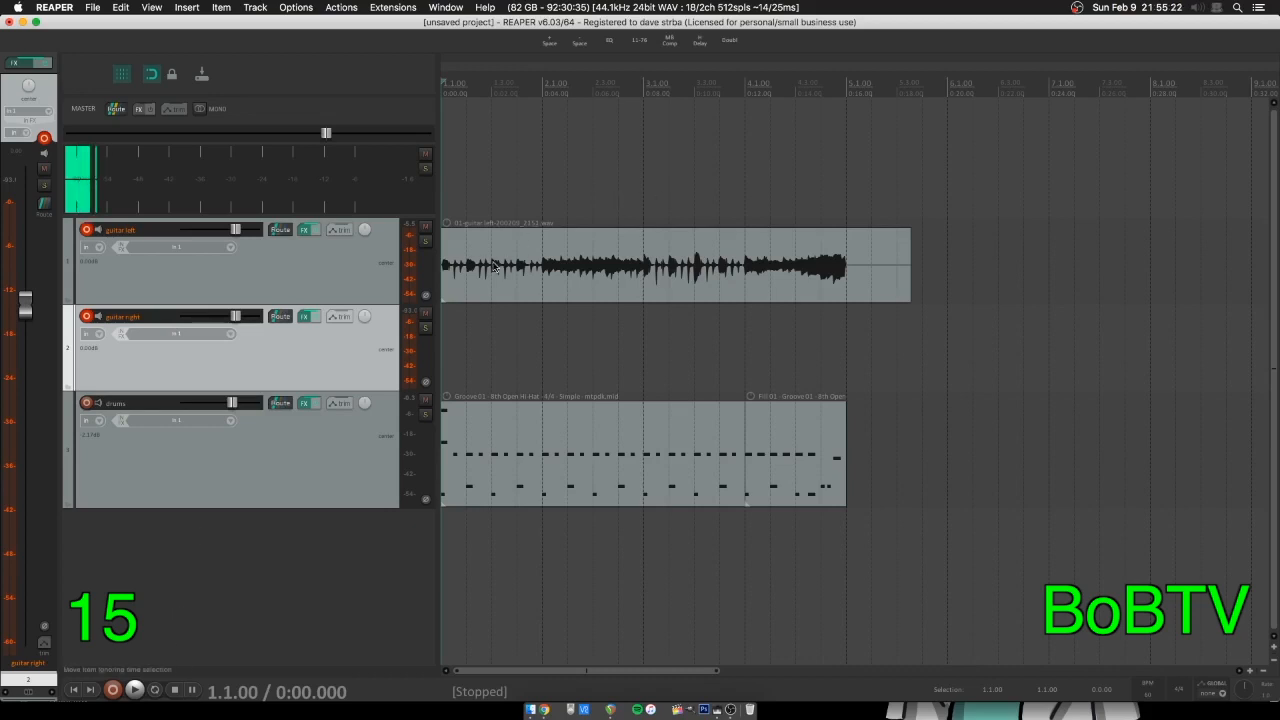
Play the project briefly from the beginning, stop it and return to the start
left_click(135, 690)
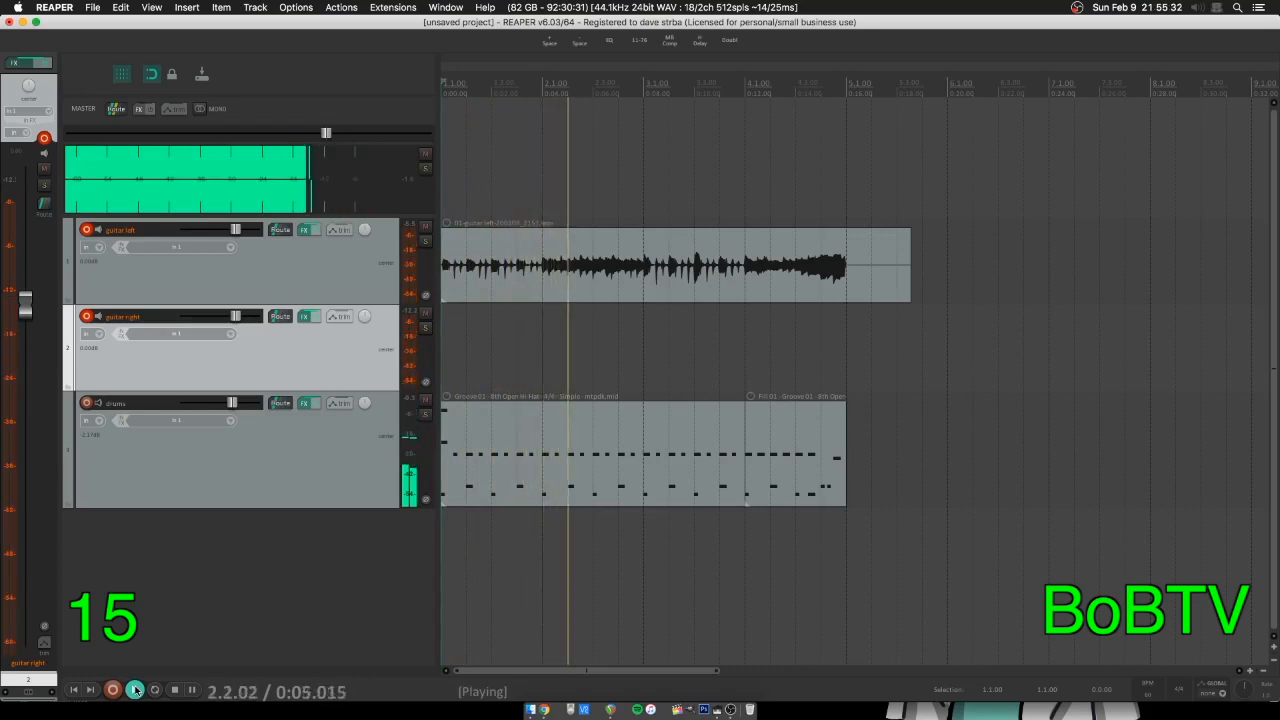
left_click(136, 690)
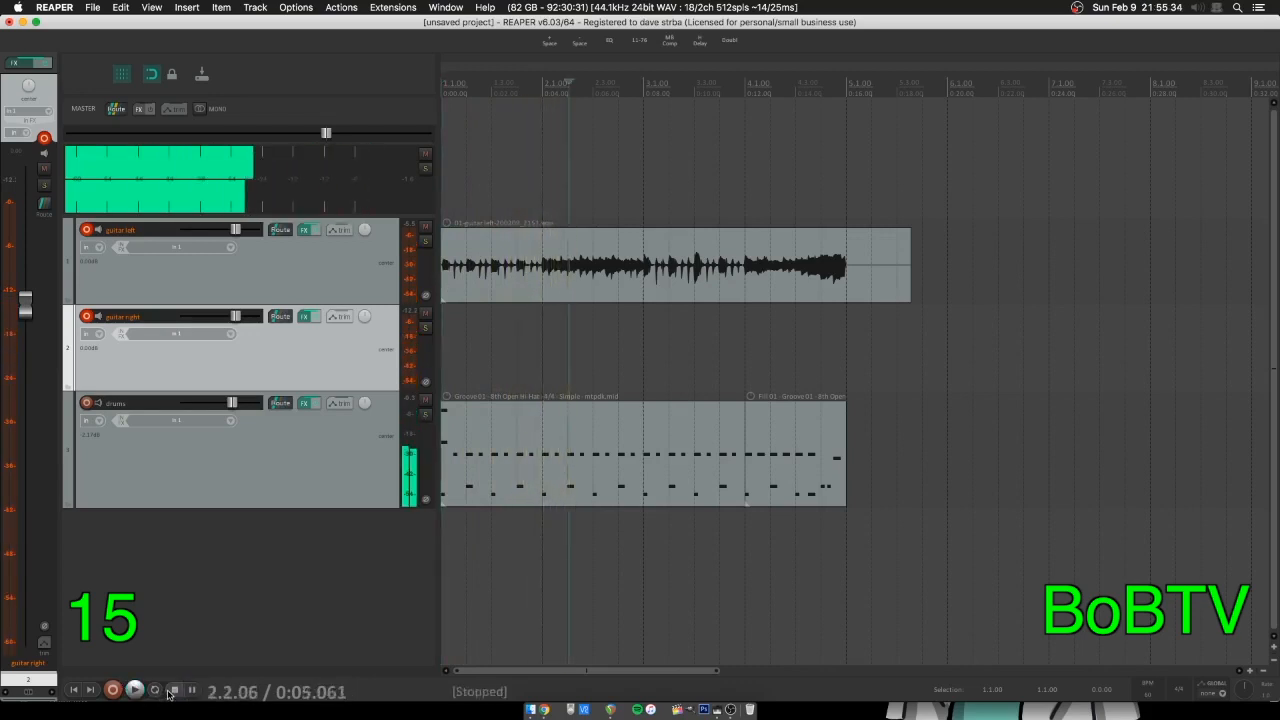
left_click(73, 690)
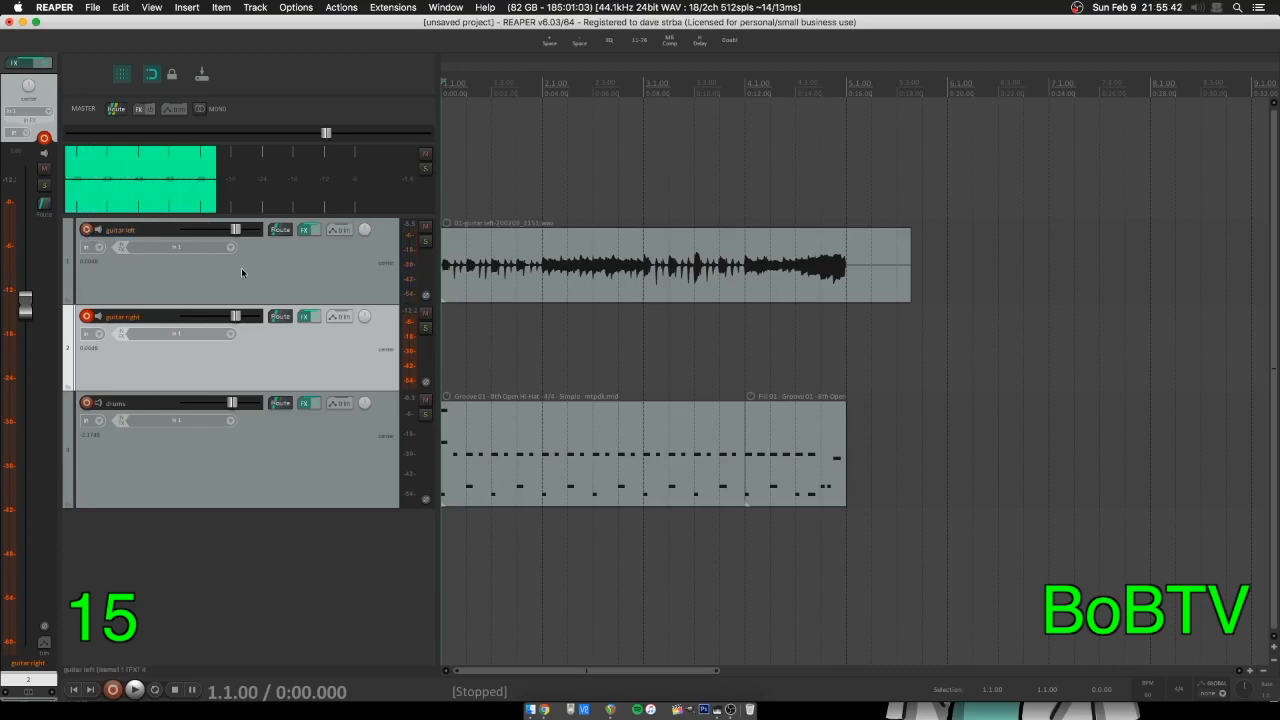
Disarm the guitar left track, keep only guitar right armed for recording, and return the playhead to the project start
left_click(86, 230)
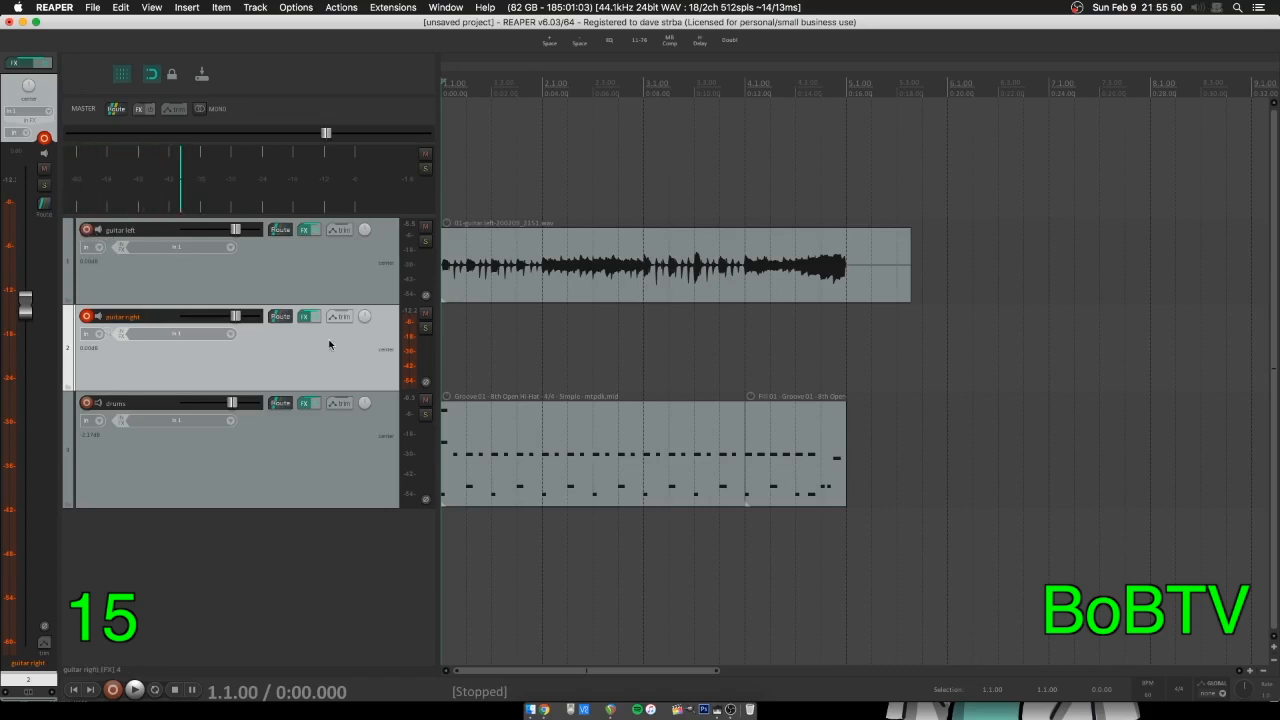
left_click(618, 265)
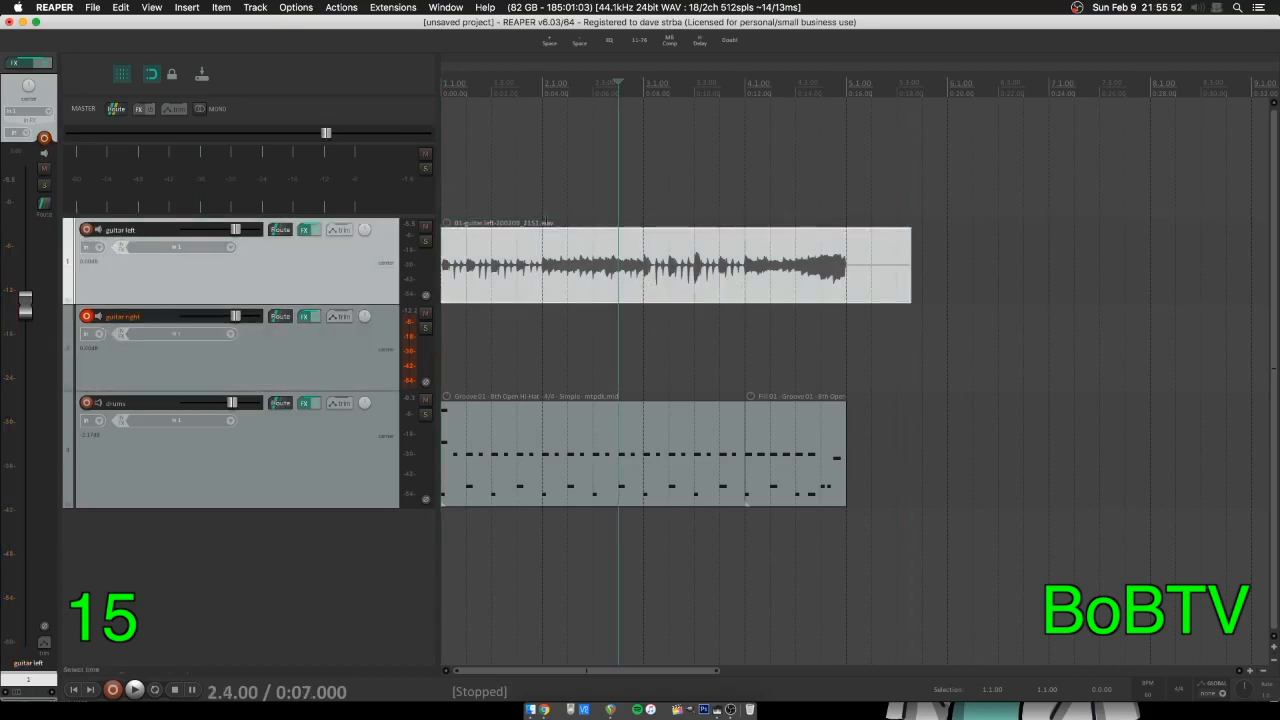
left_click(349, 362)
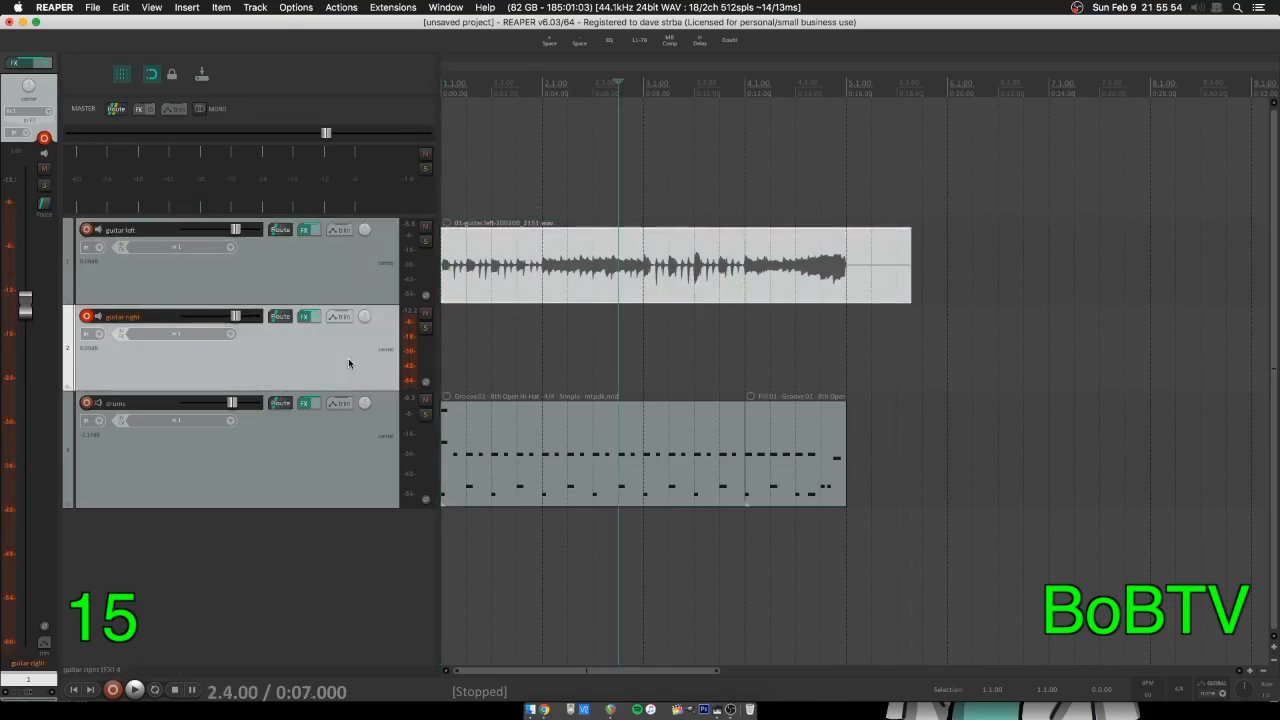
left_click(337, 258)
left_click(170, 540)
left_click(73, 690)
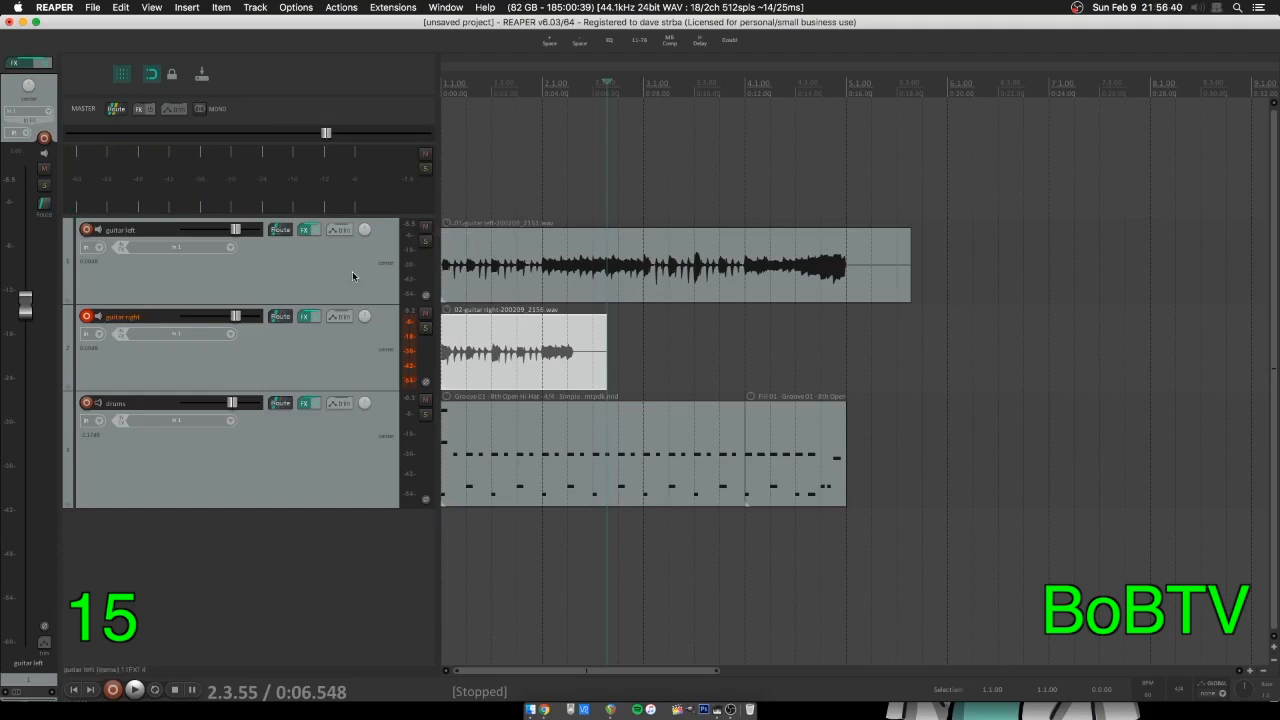
Undo the last recording on the guitar right track
left_click(120, 8)
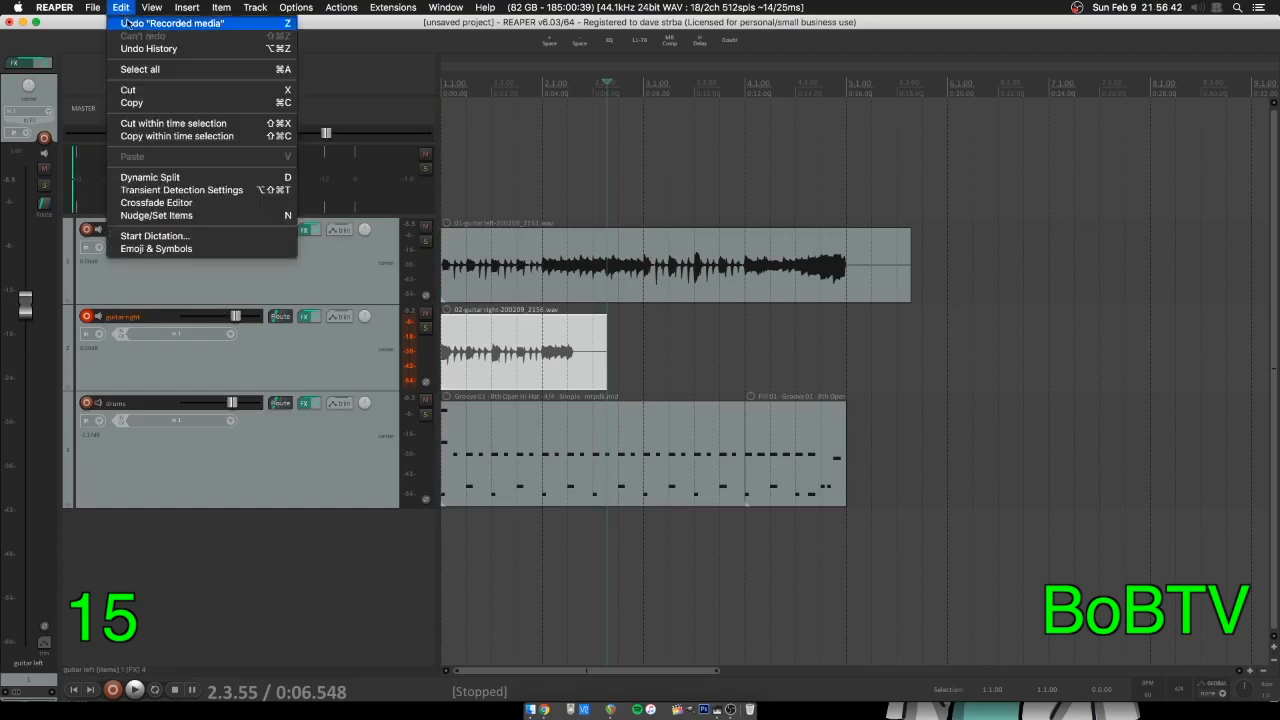
left_click(187, 23)
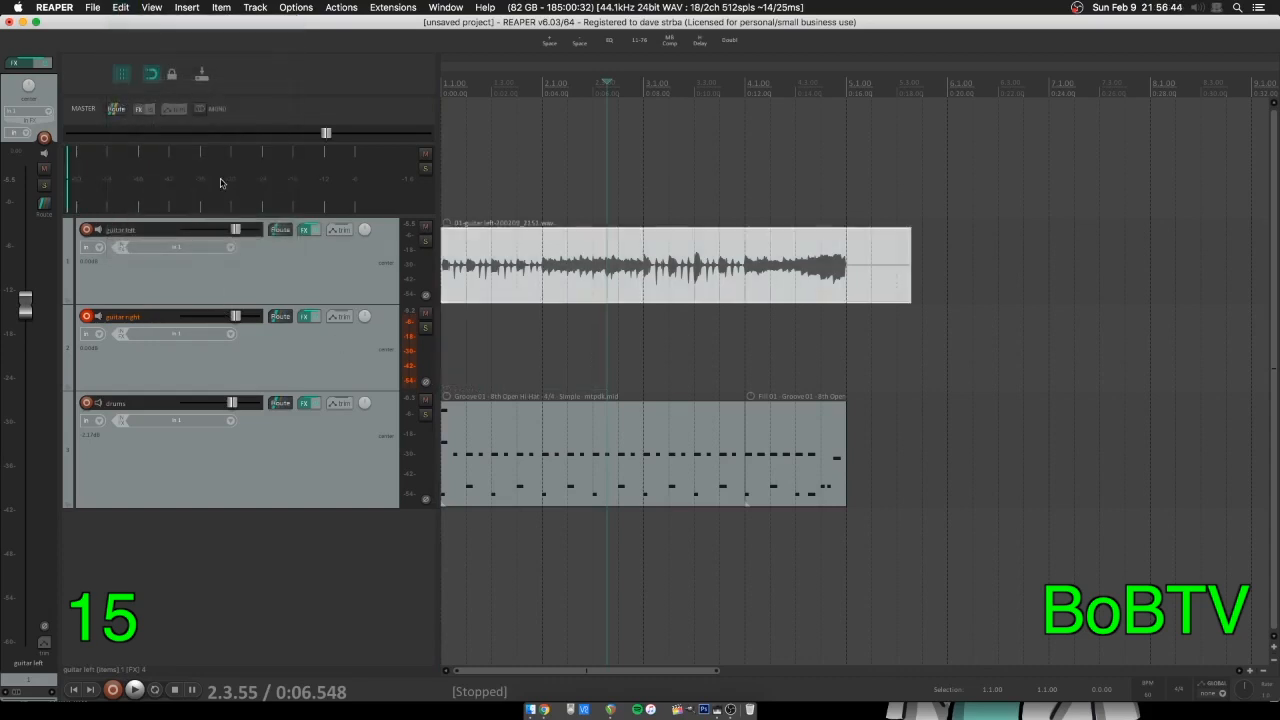
Try muting and unmuting the guitar left track, and solo it for a short playback before clearing the solo
left_click(425, 228)
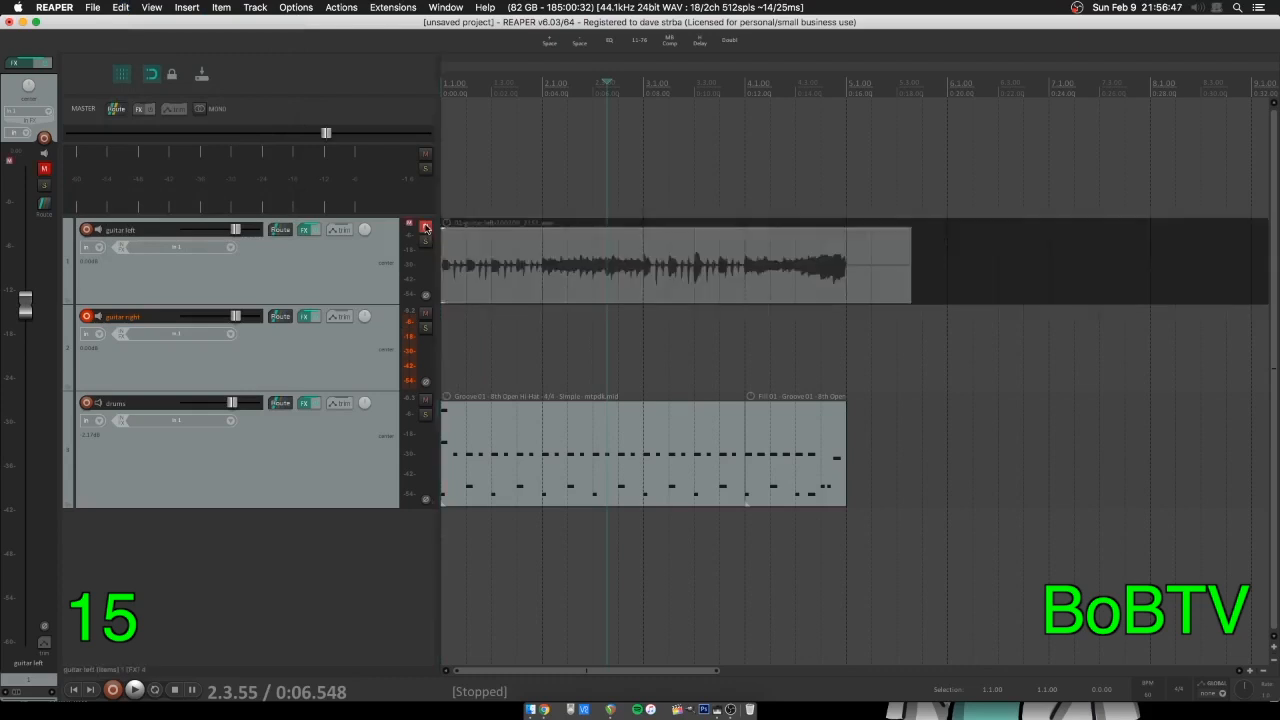
left_click(425, 228)
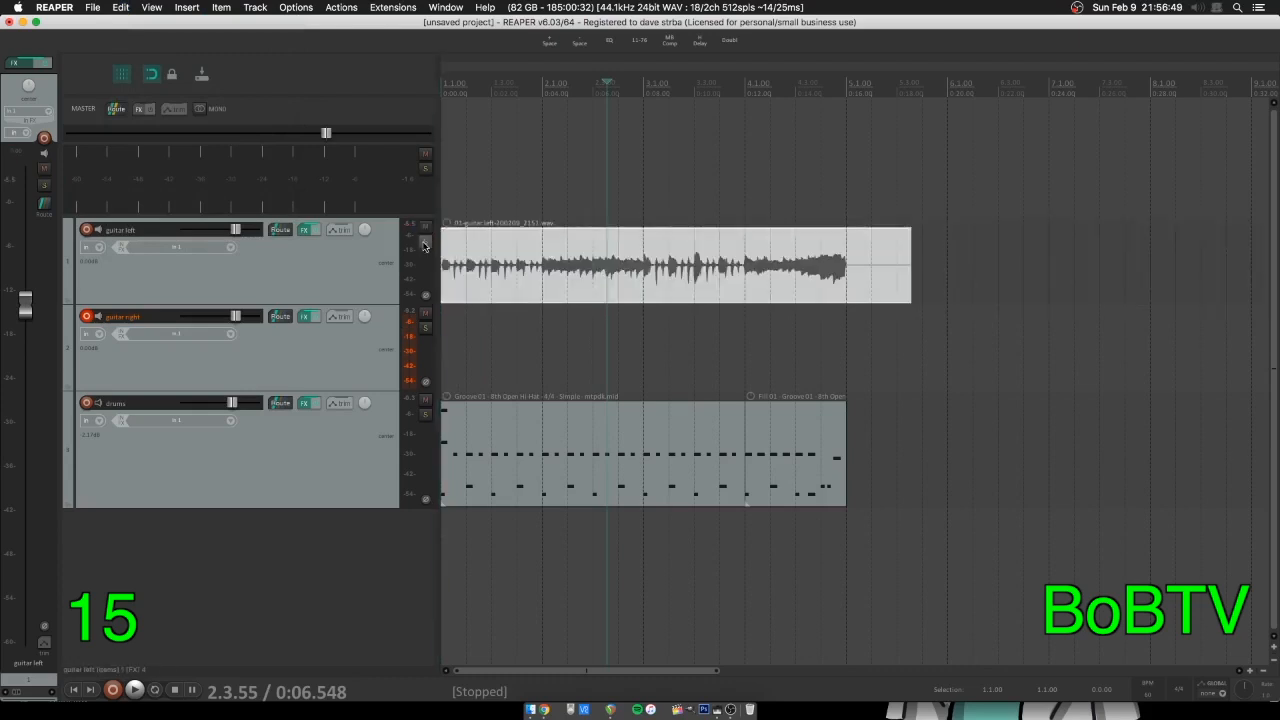
left_click(425, 242)
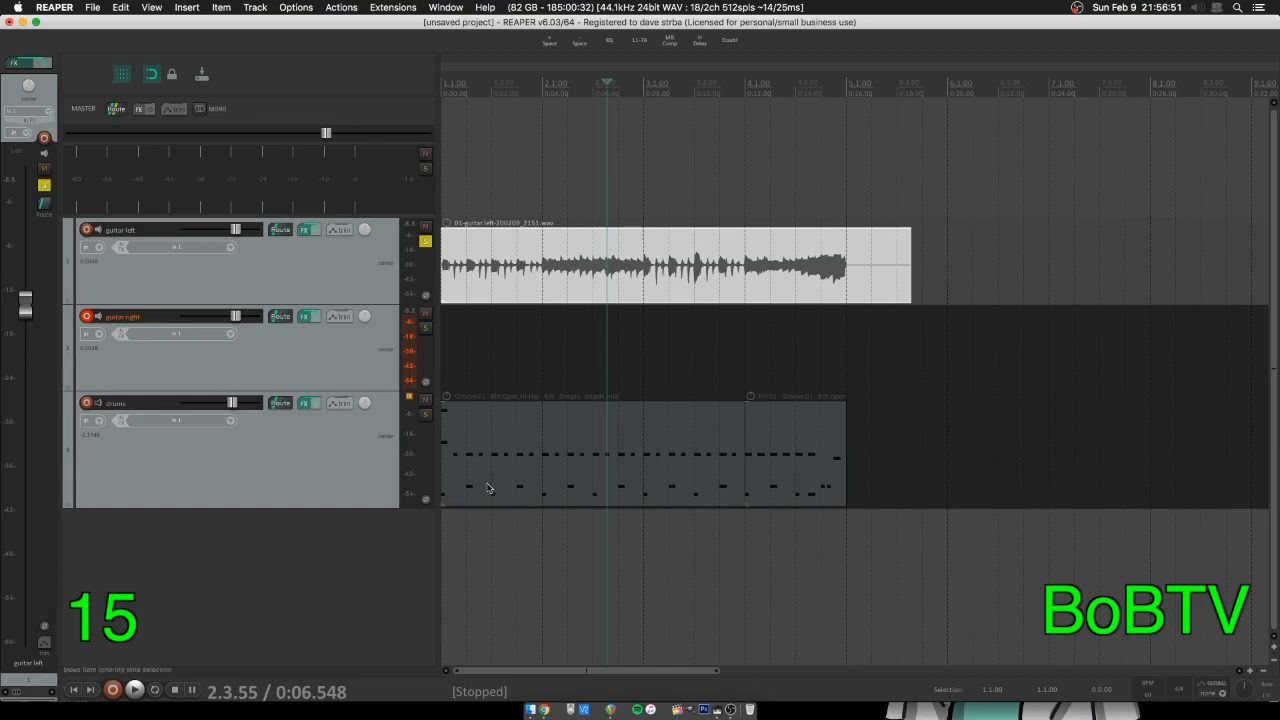
left_click(121, 693)
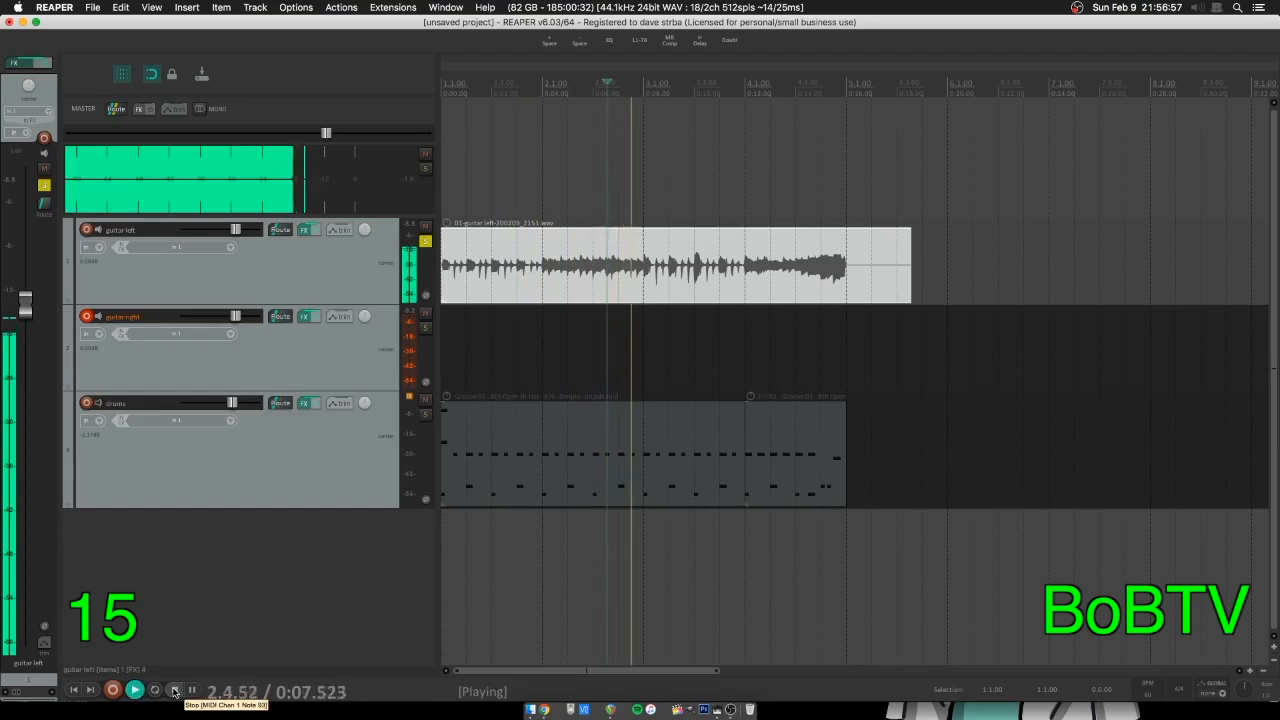
left_click(175, 690)
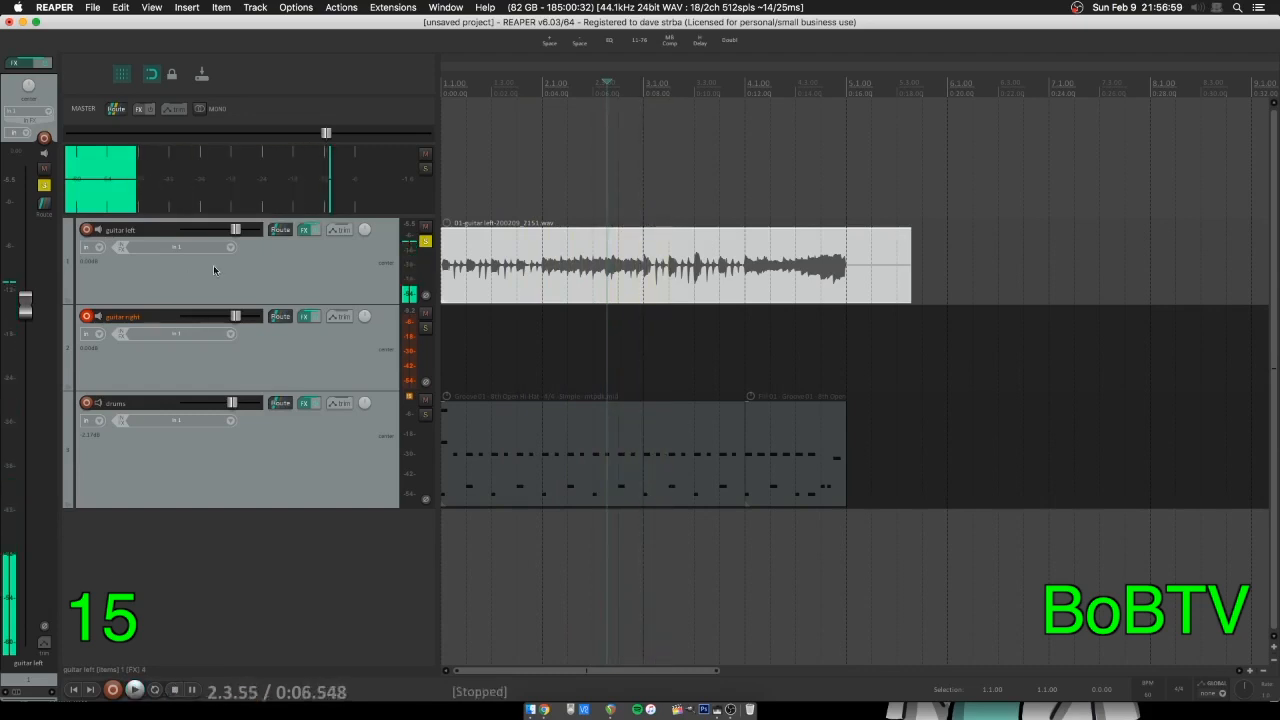
left_click(425, 242)
Examine the count-in options in the metronome and pre-roll settings without changing them
left_click(485, 7)
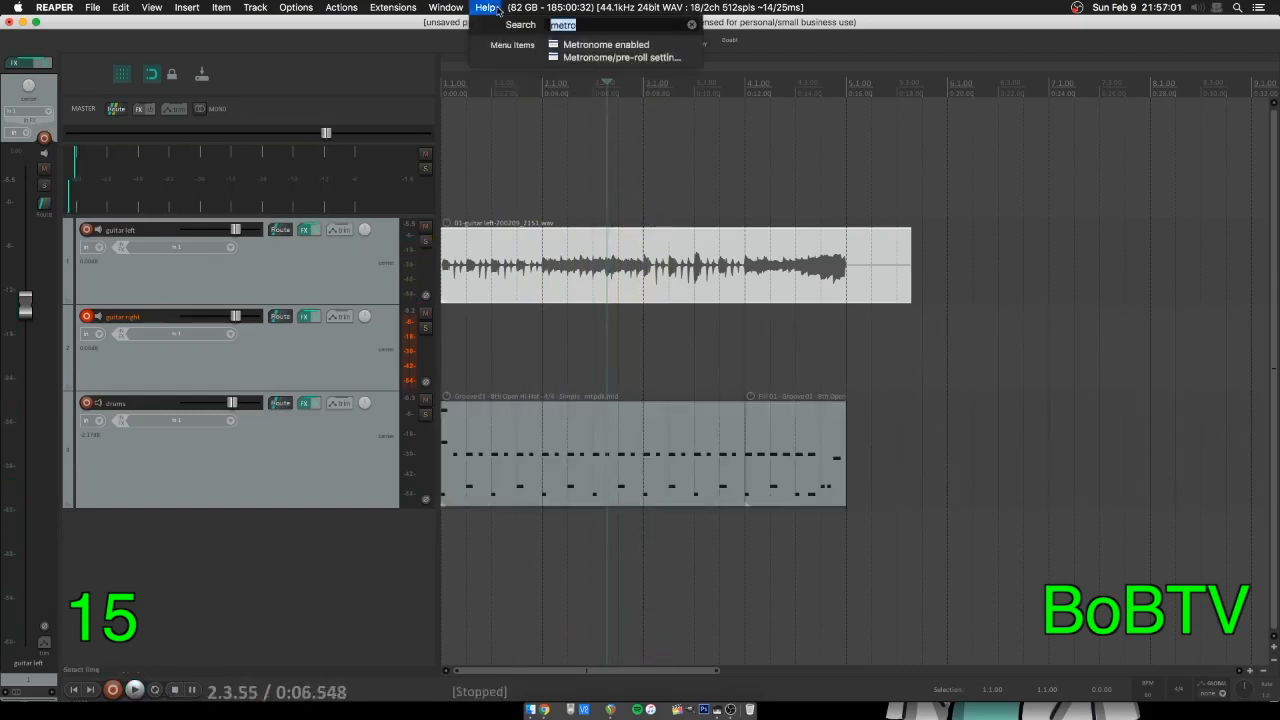
mouse_move(583, 50)
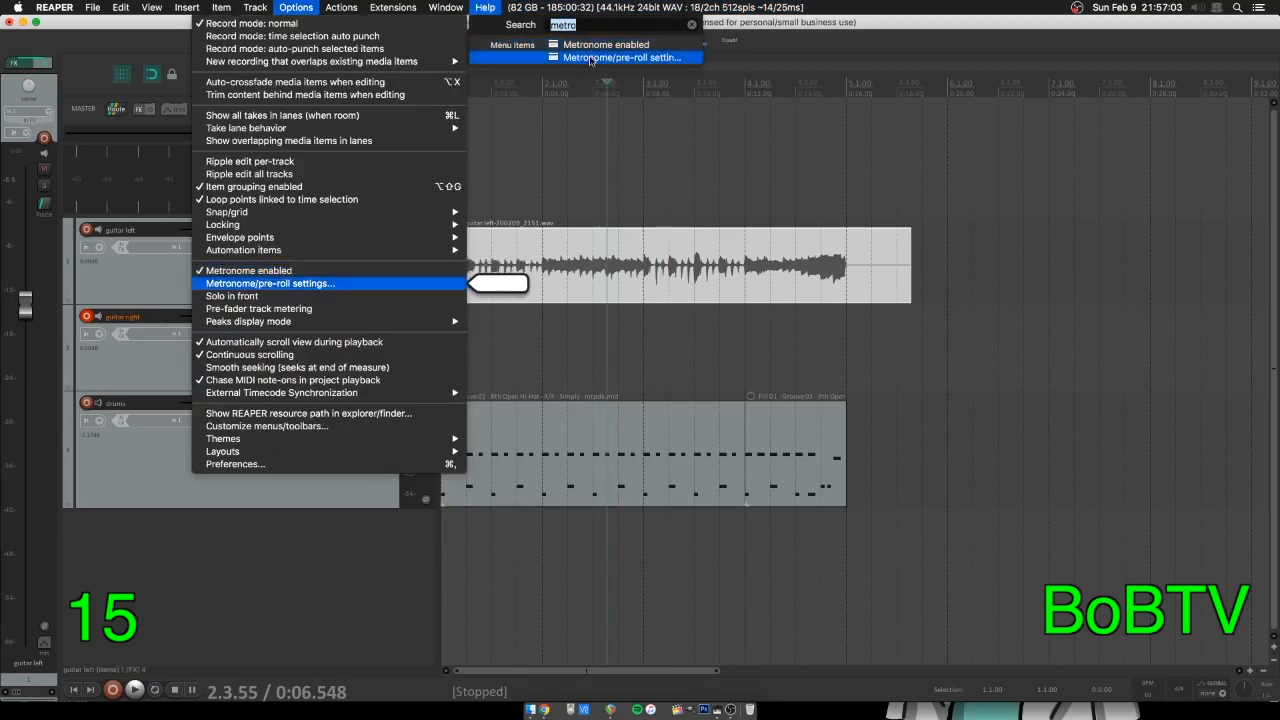
mouse_move(296, 7)
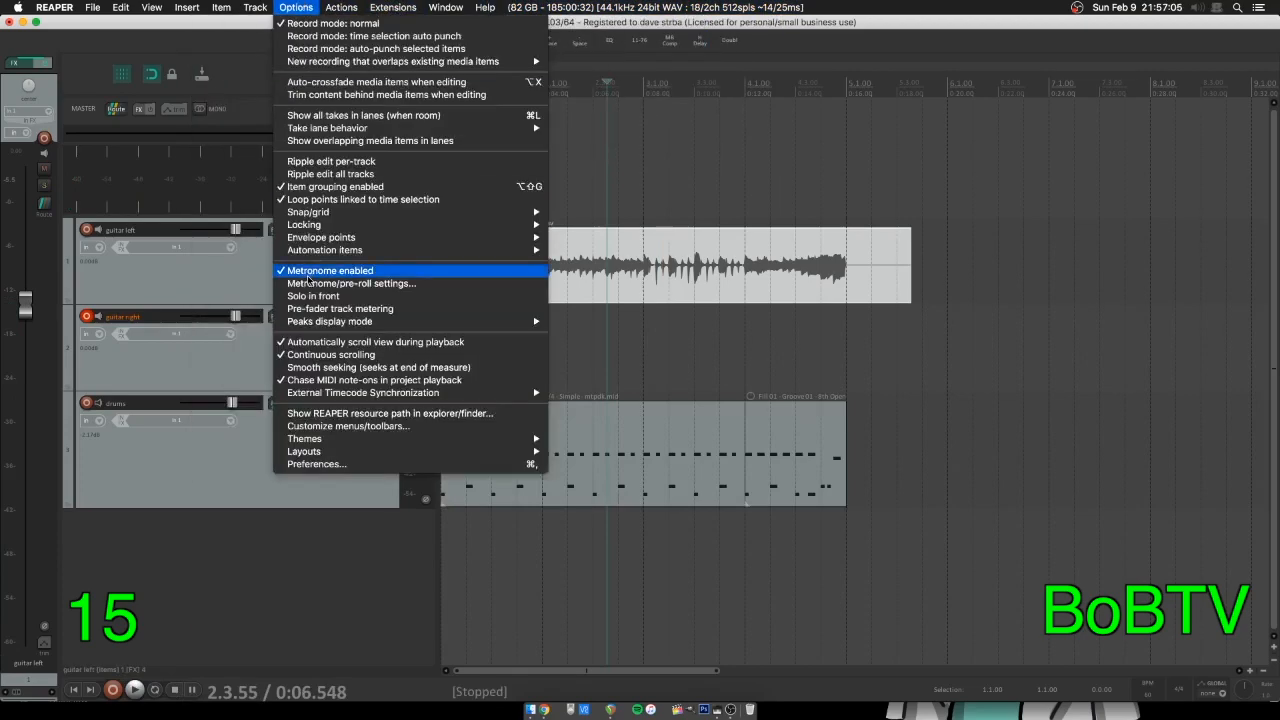
left_click(312, 284)
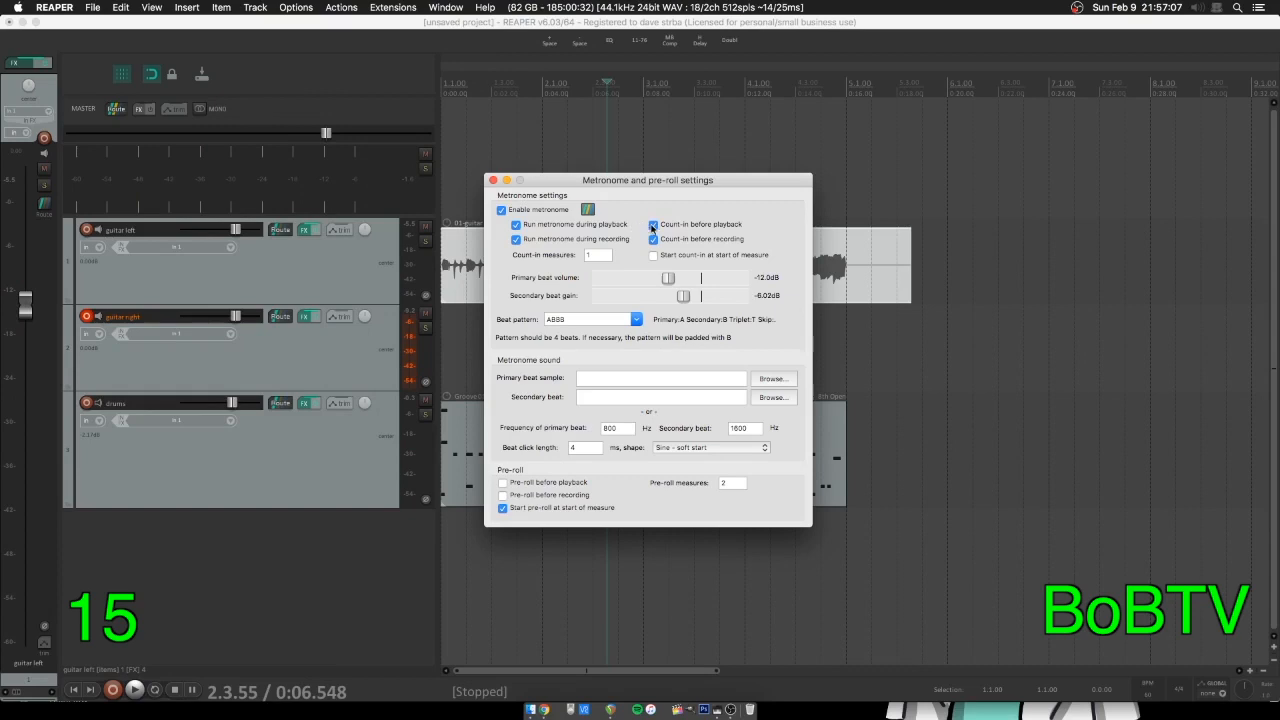
left_click(492, 180)
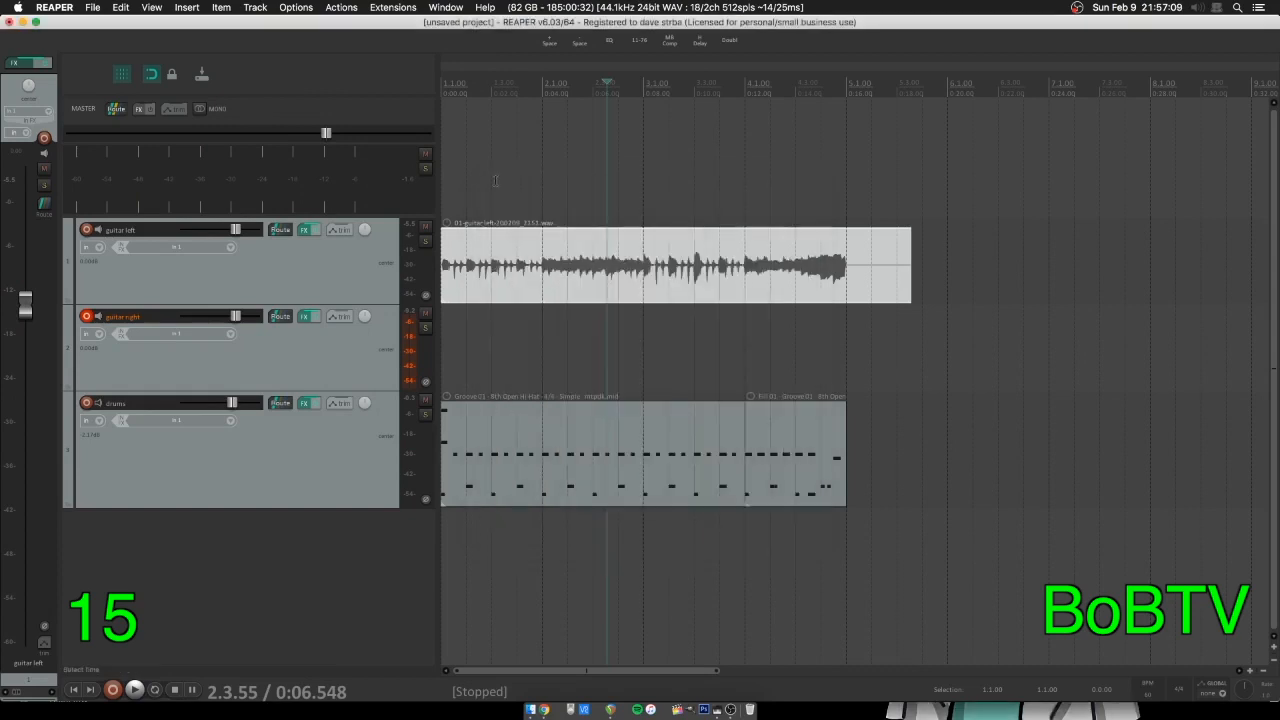
Mute the guitar left track and return the playhead to the project start
left_click(426, 228)
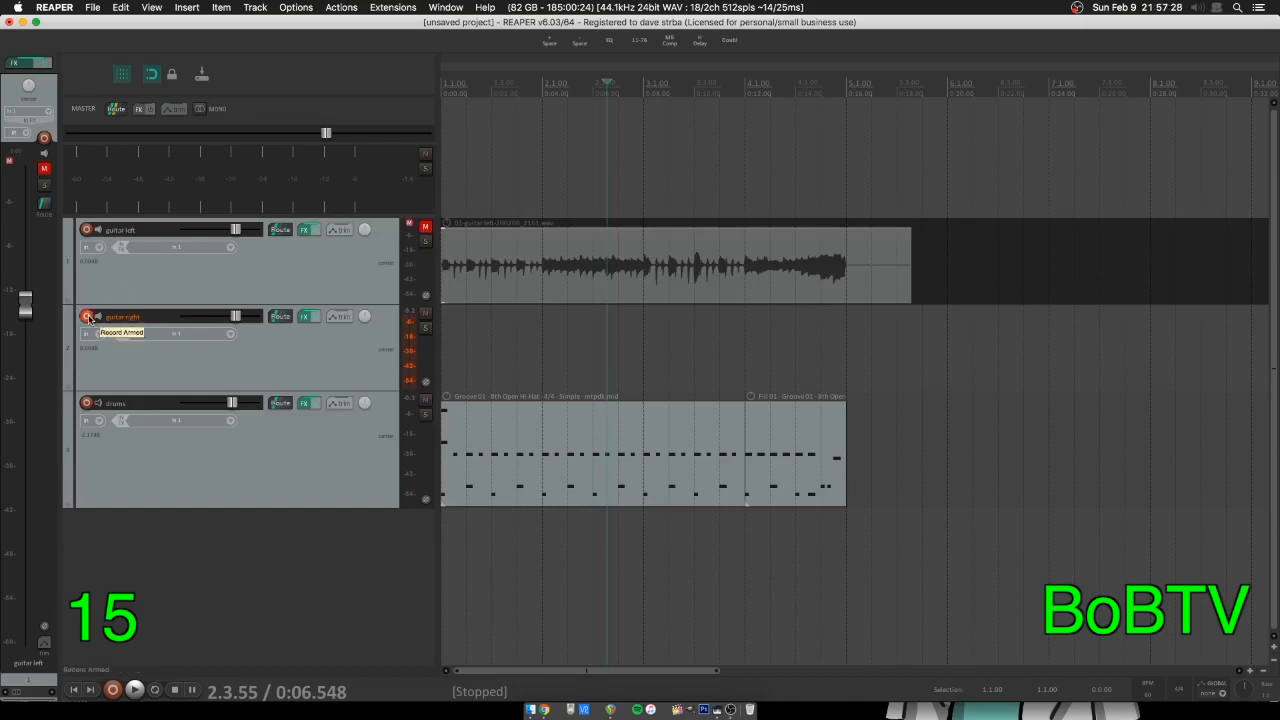
left_click(73, 691)
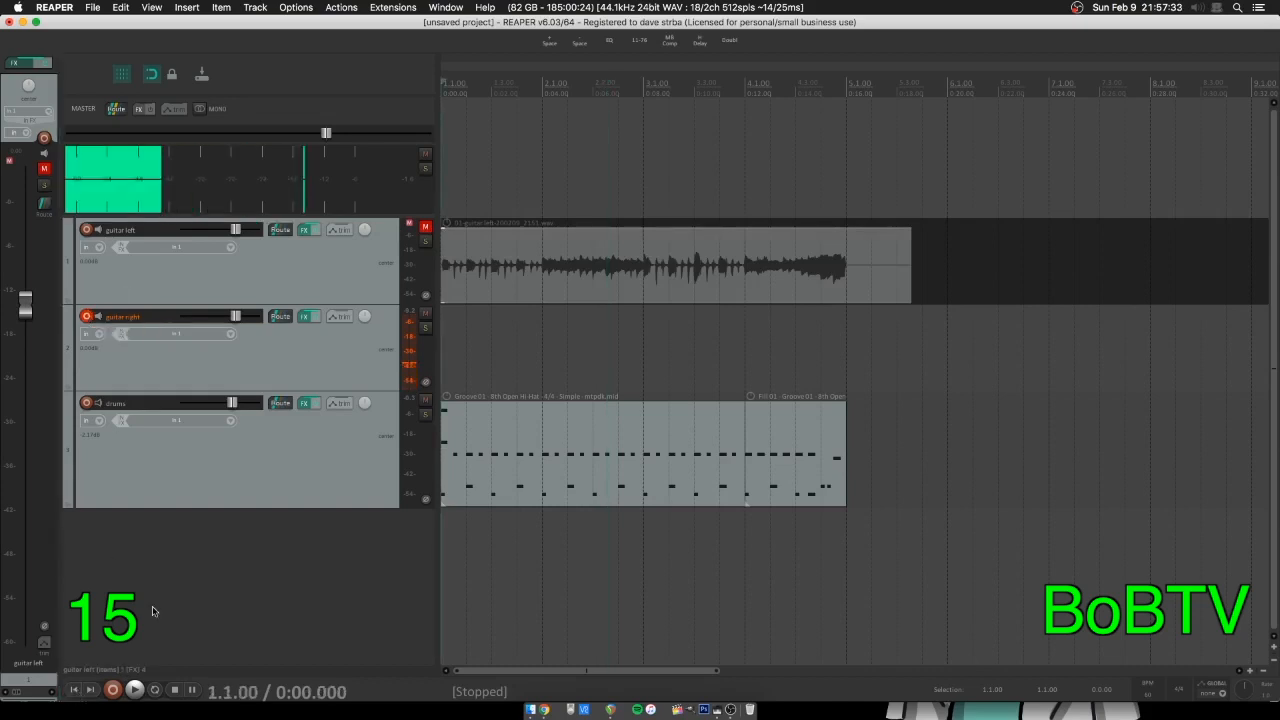
Check the guitar's tuning with ReaTune in the guitar right effects chain, close it and select the guitar right track
left_click(304, 316)
left_click(452, 228)
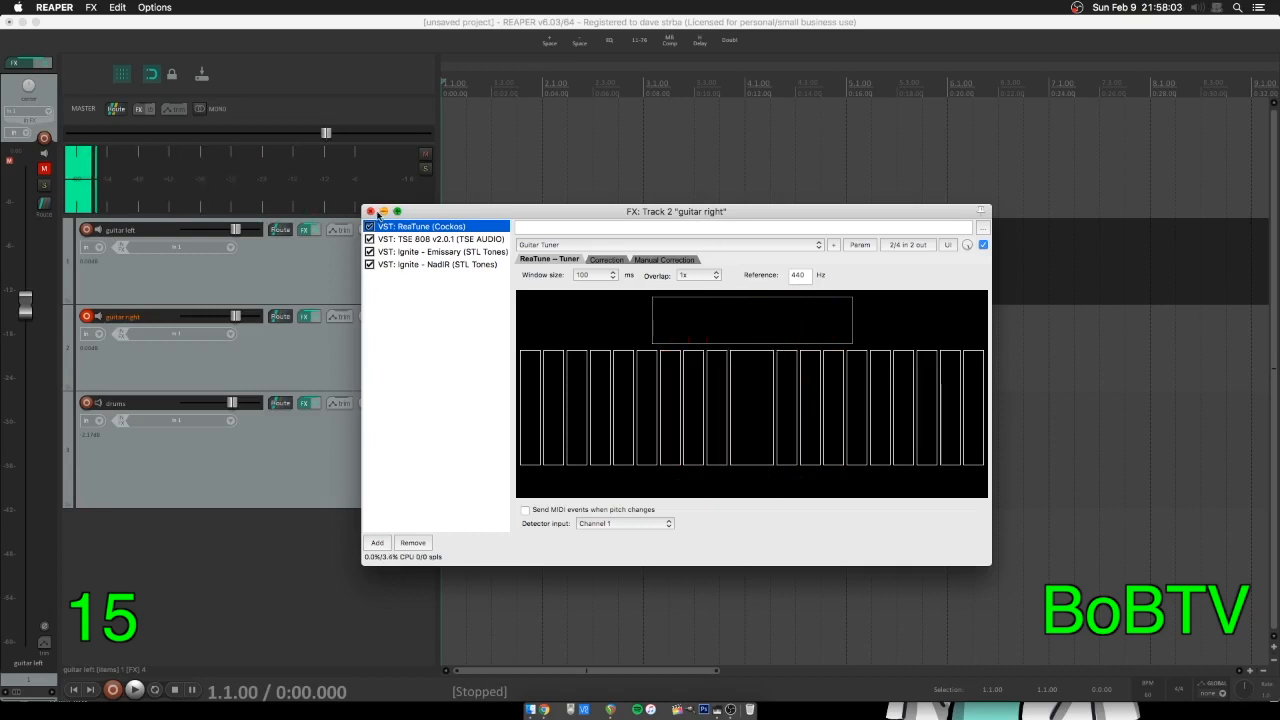
left_click(354, 360)
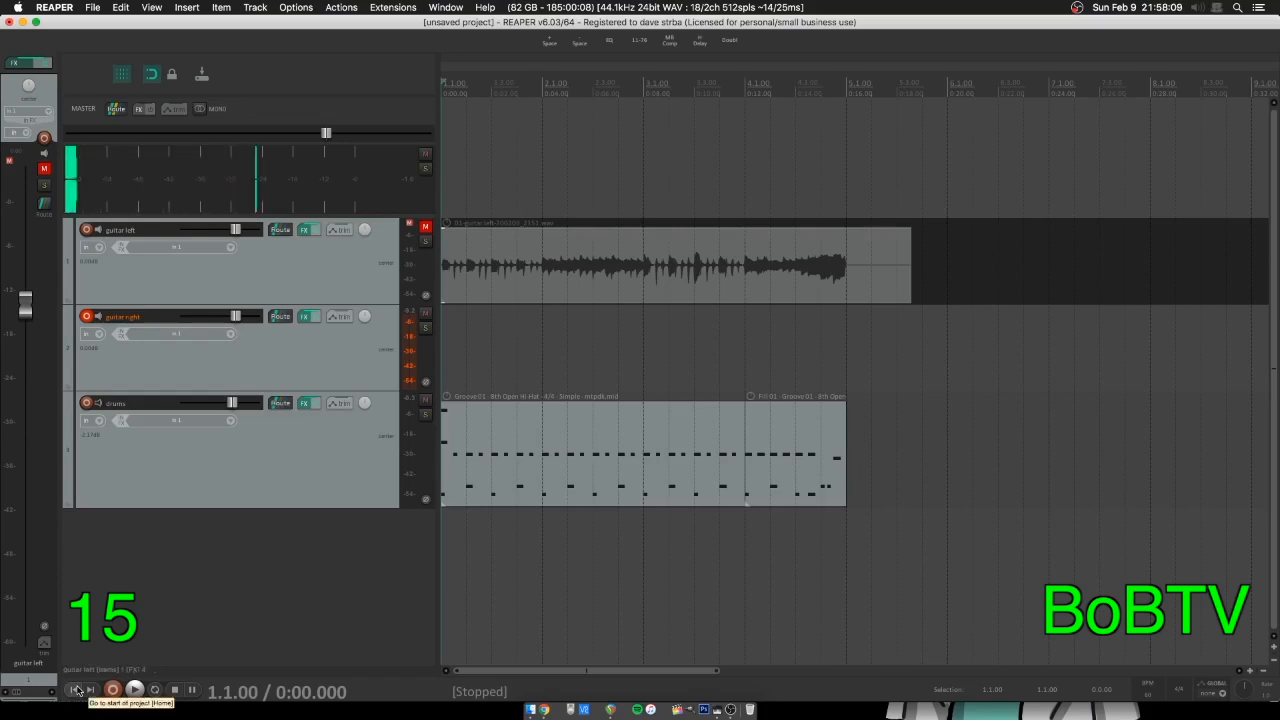
left_click(349, 357)
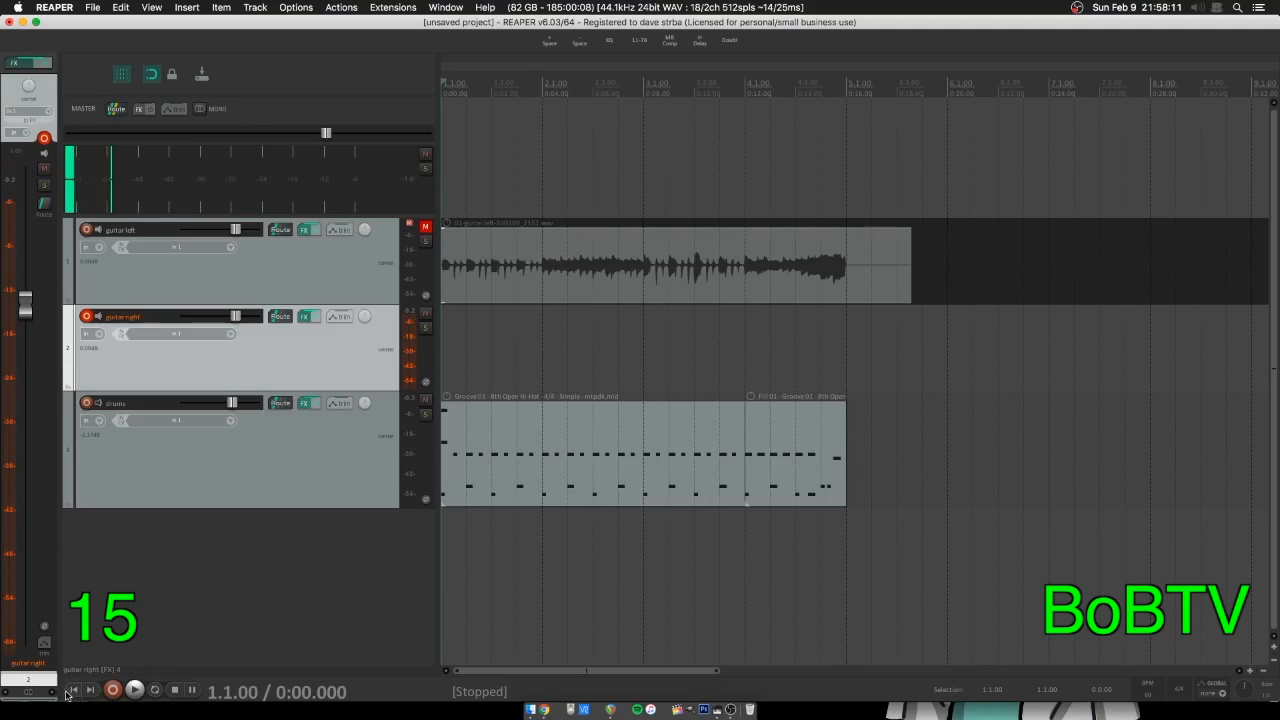
Try to record a guitar right take from the project start, stop it partway and undo the recording
left_click(113, 690)
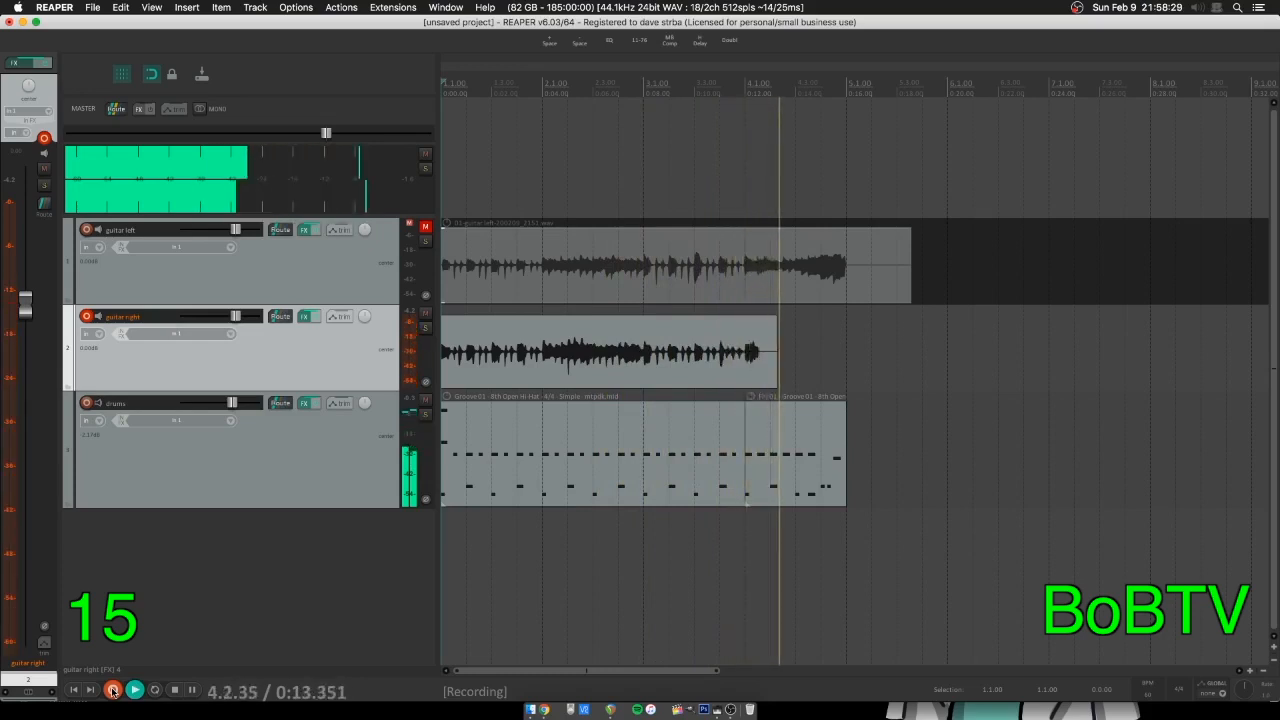
key("space")
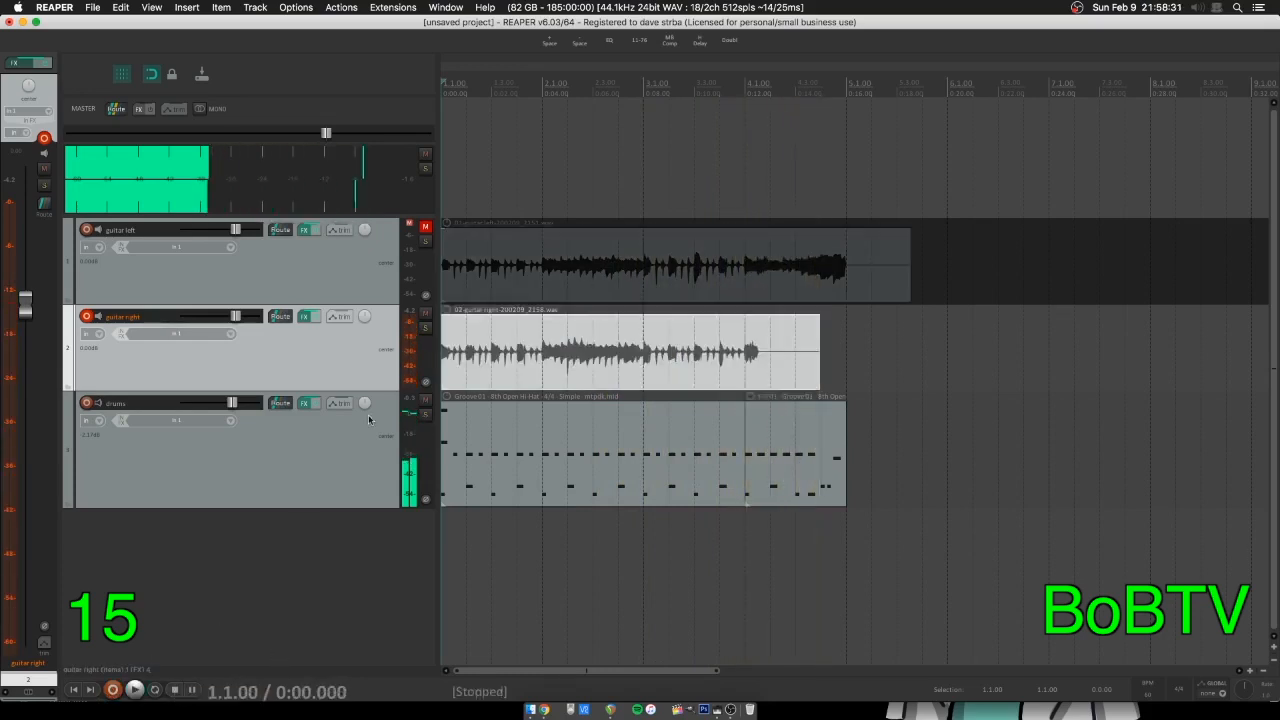
left_click(133, 12)
left_click(150, 23)
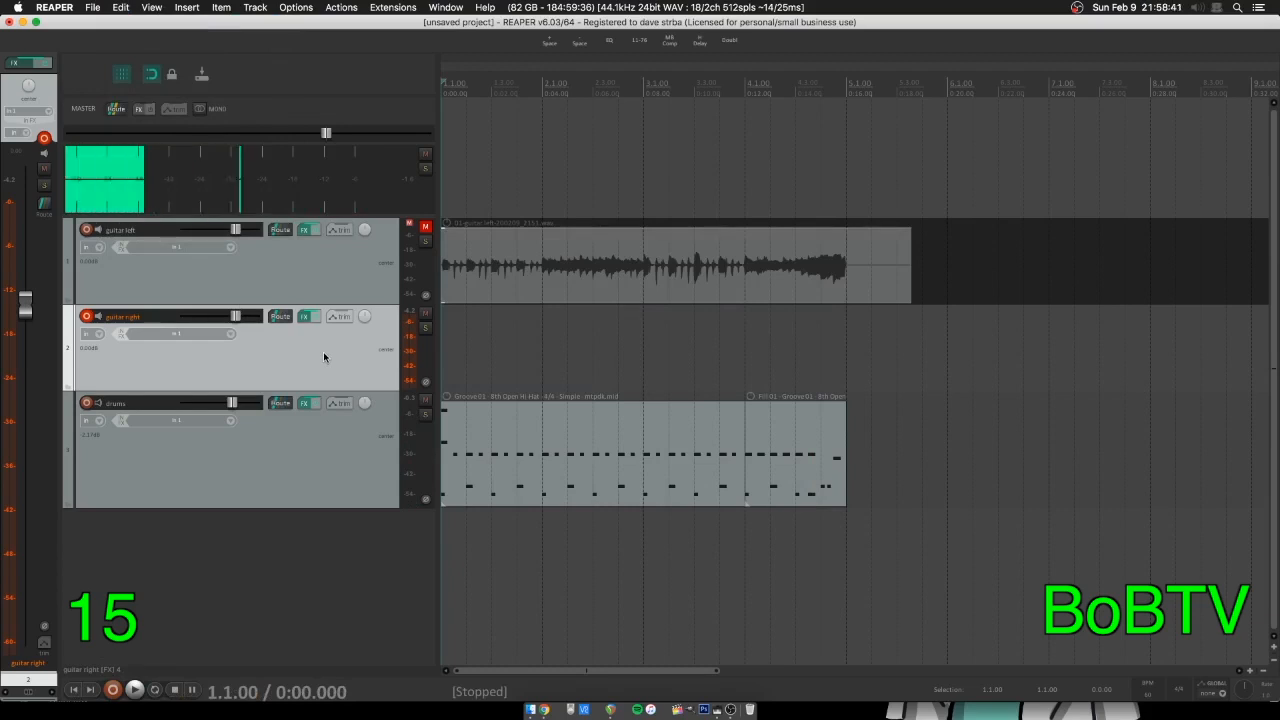
Record a full guitar right take past the end of the drums, stop and return to the project start
left_click(111, 691)
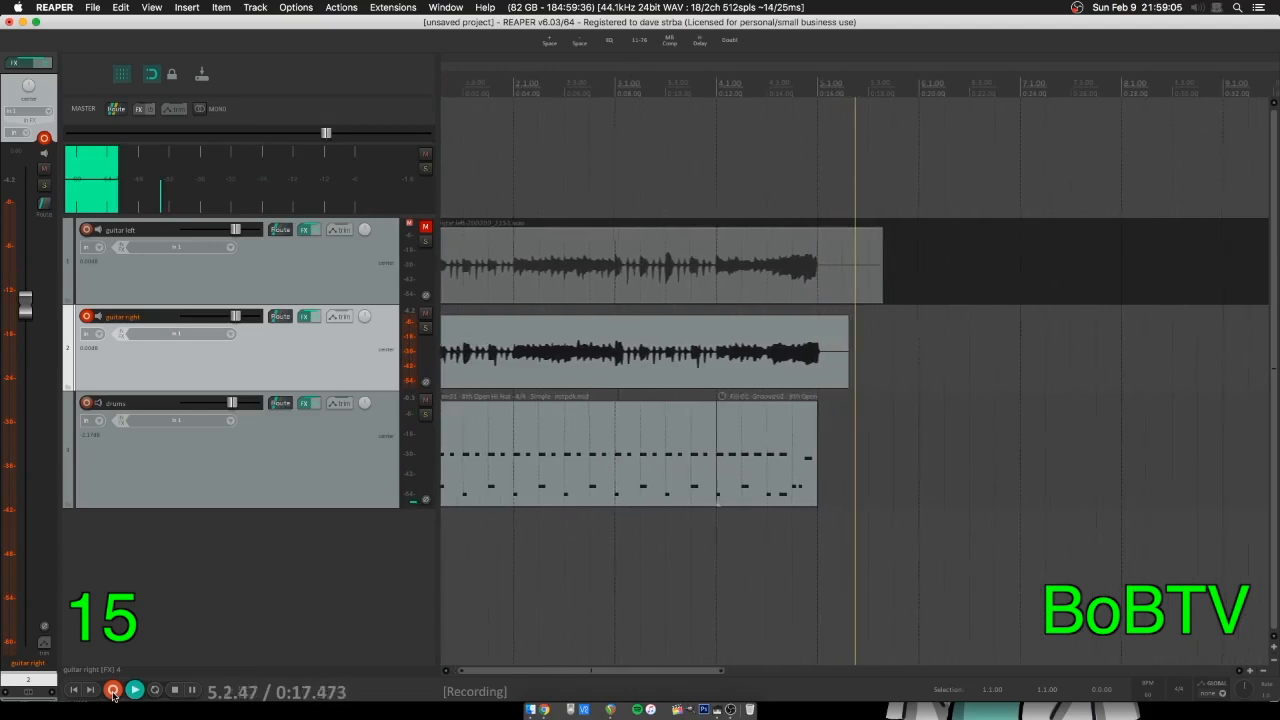
key("space")
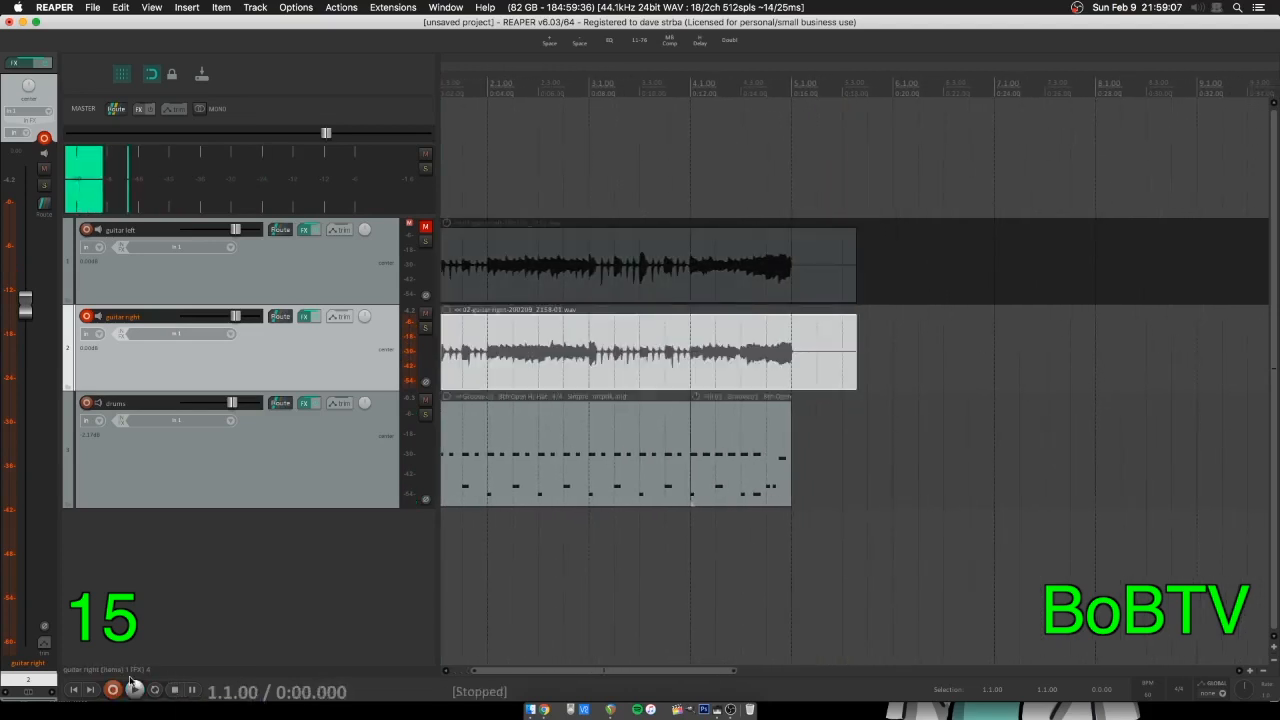
left_click(74, 690)
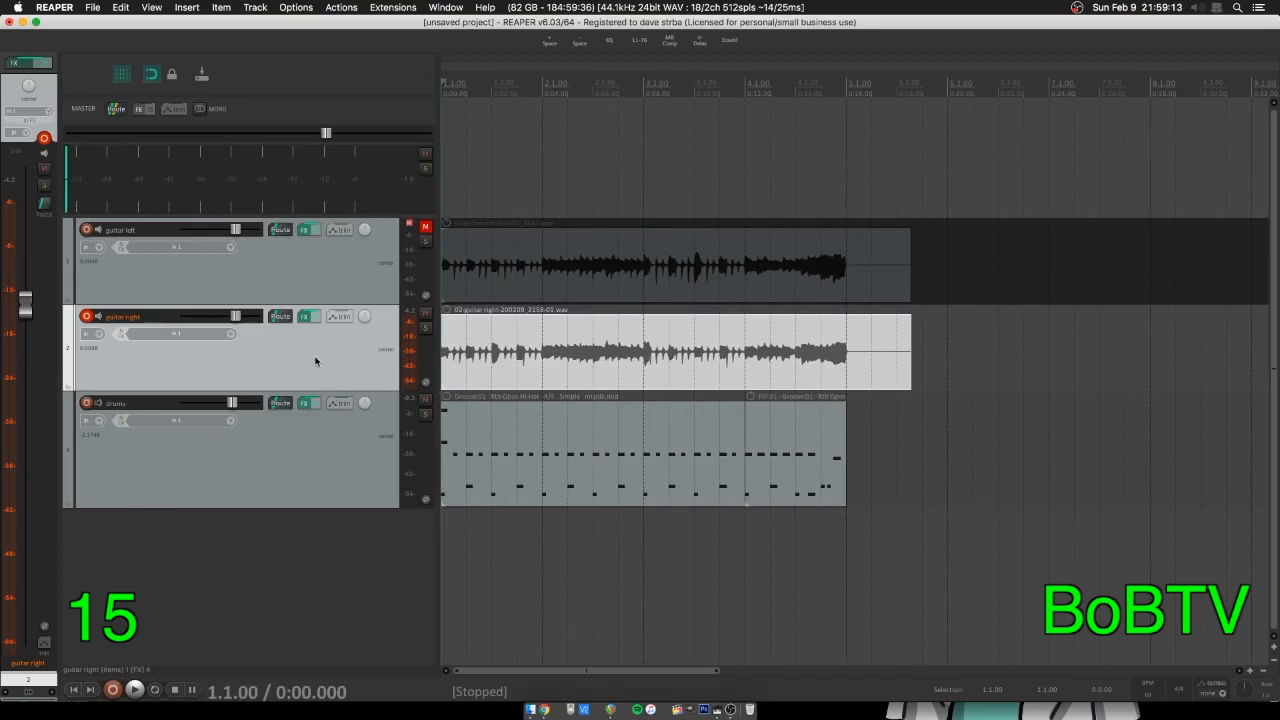
Unmute the guitar left track and play both guitars with the drums briefly from the project start
left_click(425, 228)
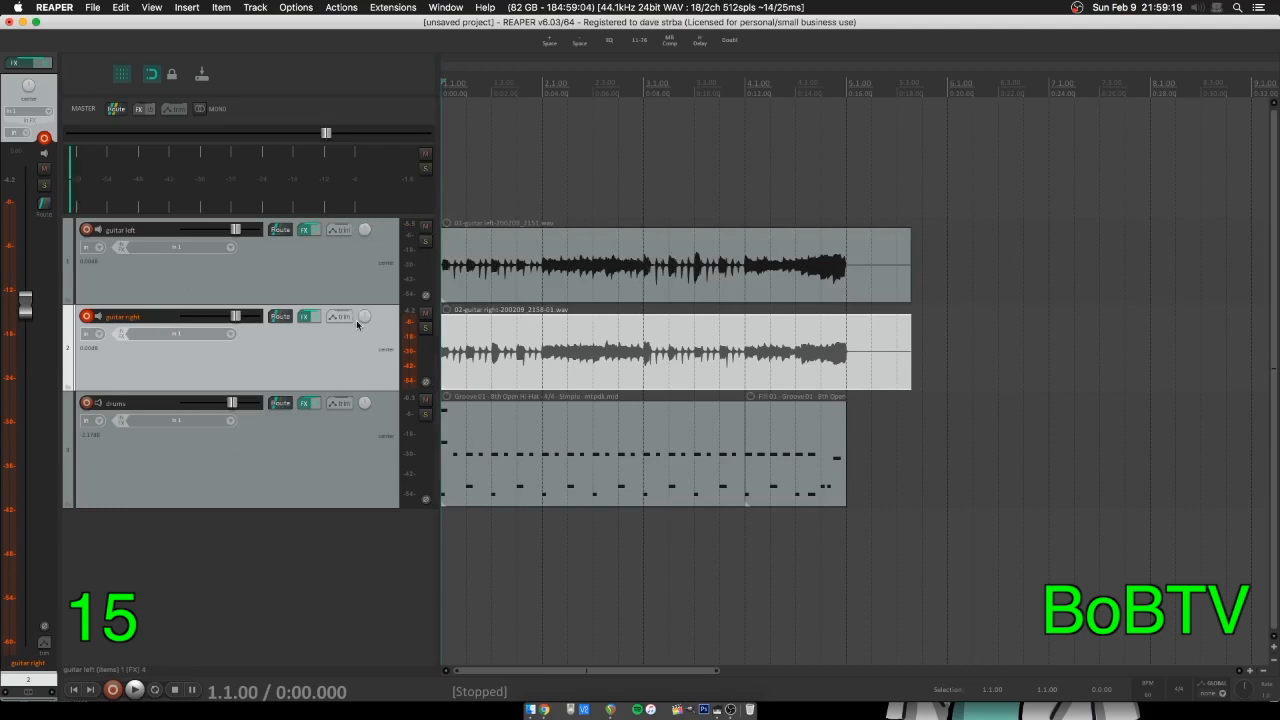
left_click(134, 690)
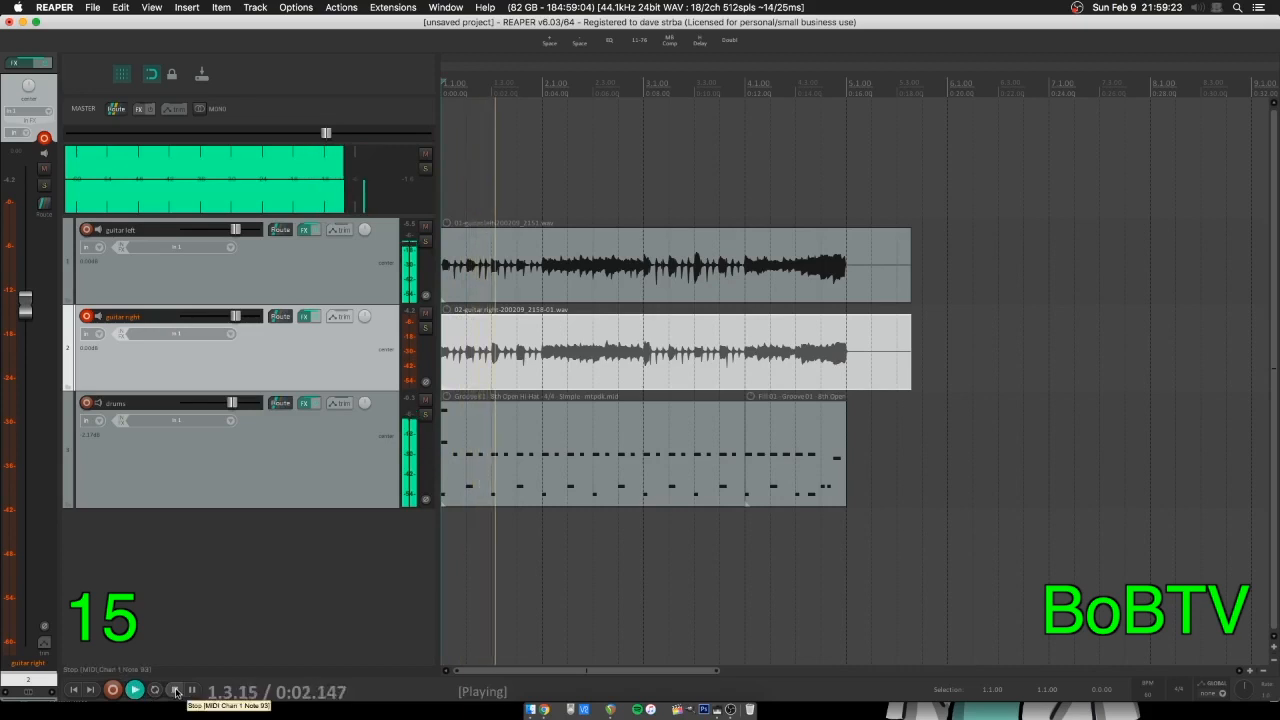
left_click(176, 690)
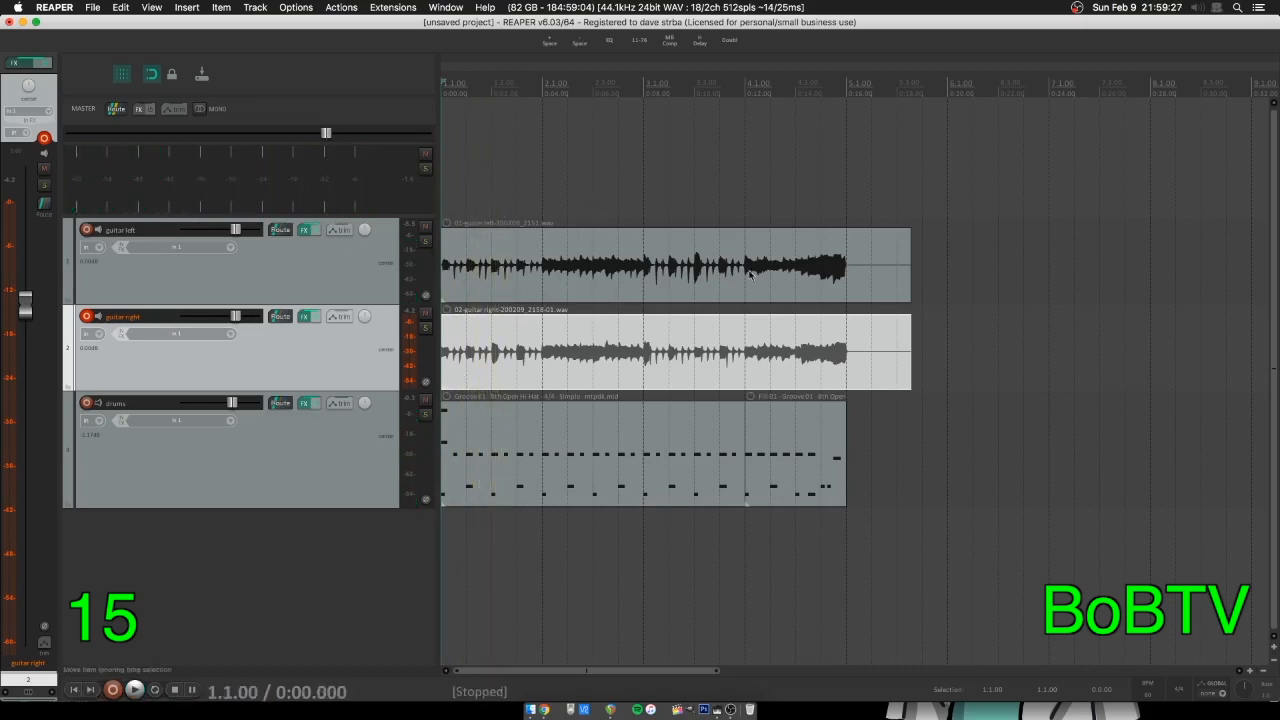
Pan the guitar left track 100% left and the guitar right track 100% right
left_click(287, 561)
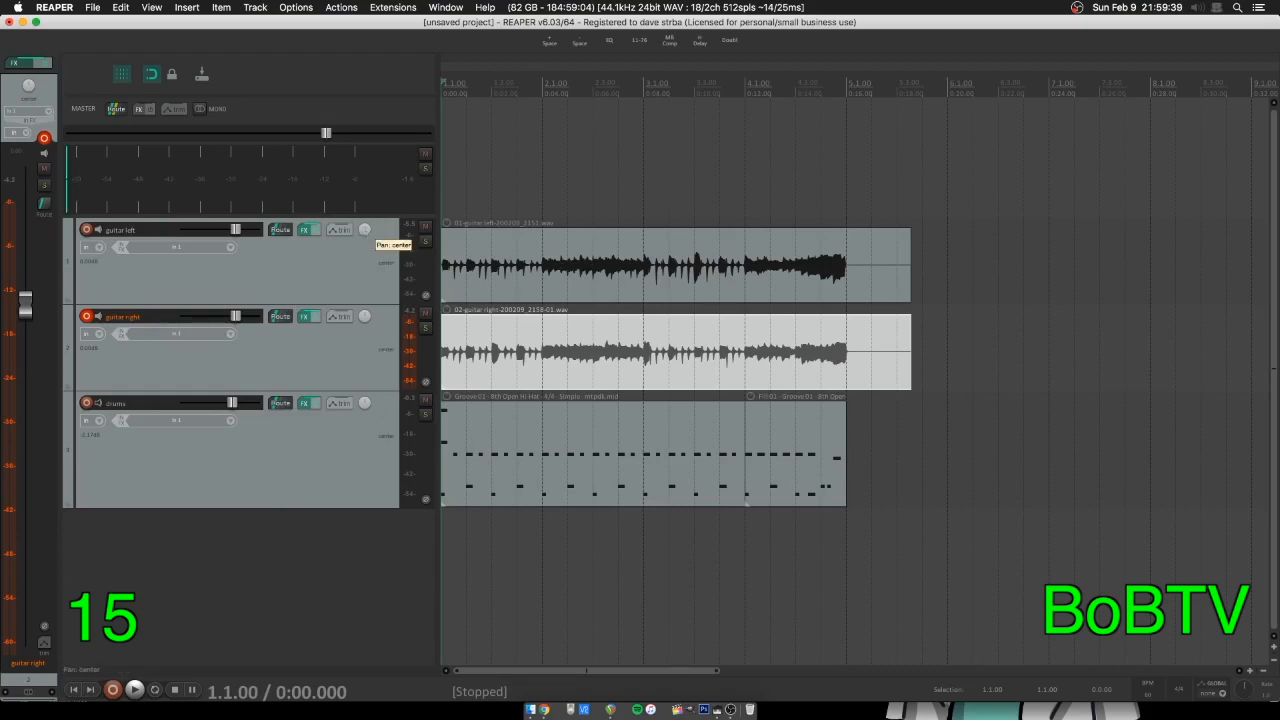
left_click_drag(366, 231, 366, 270)
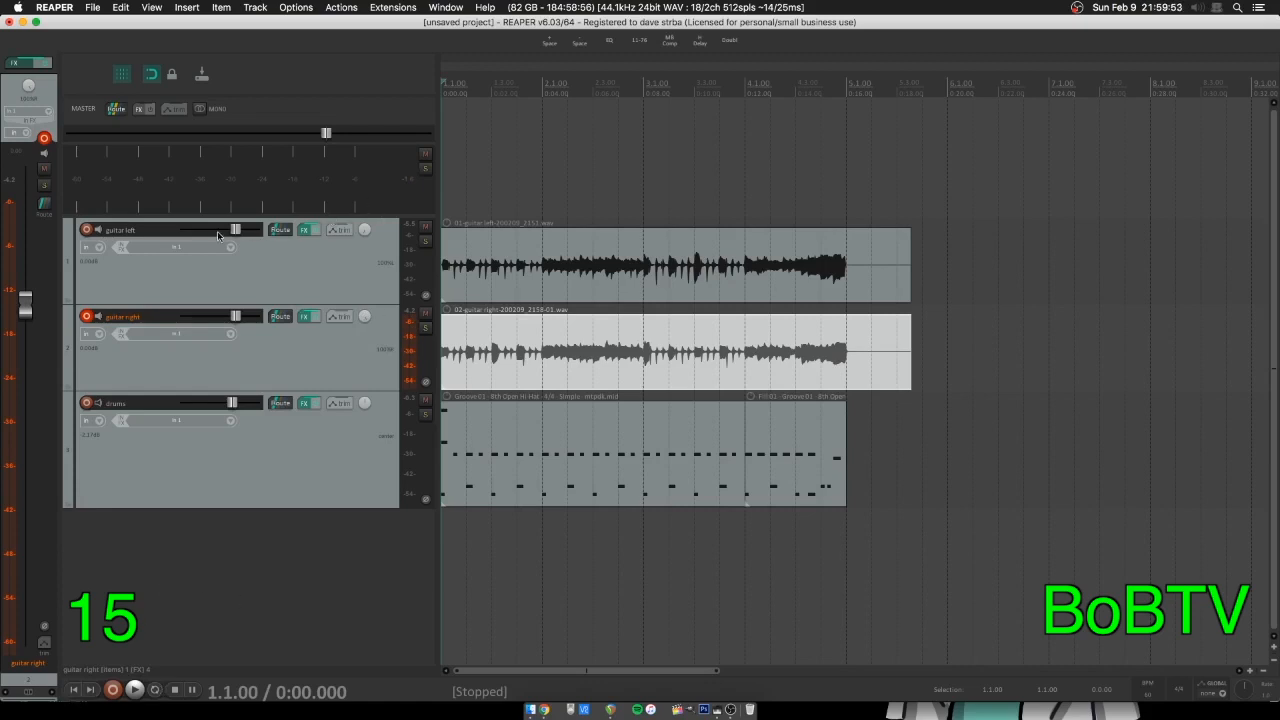
Select the drums track, play the project to hear the panned guitars together, and stop playback
left_click(231, 465)
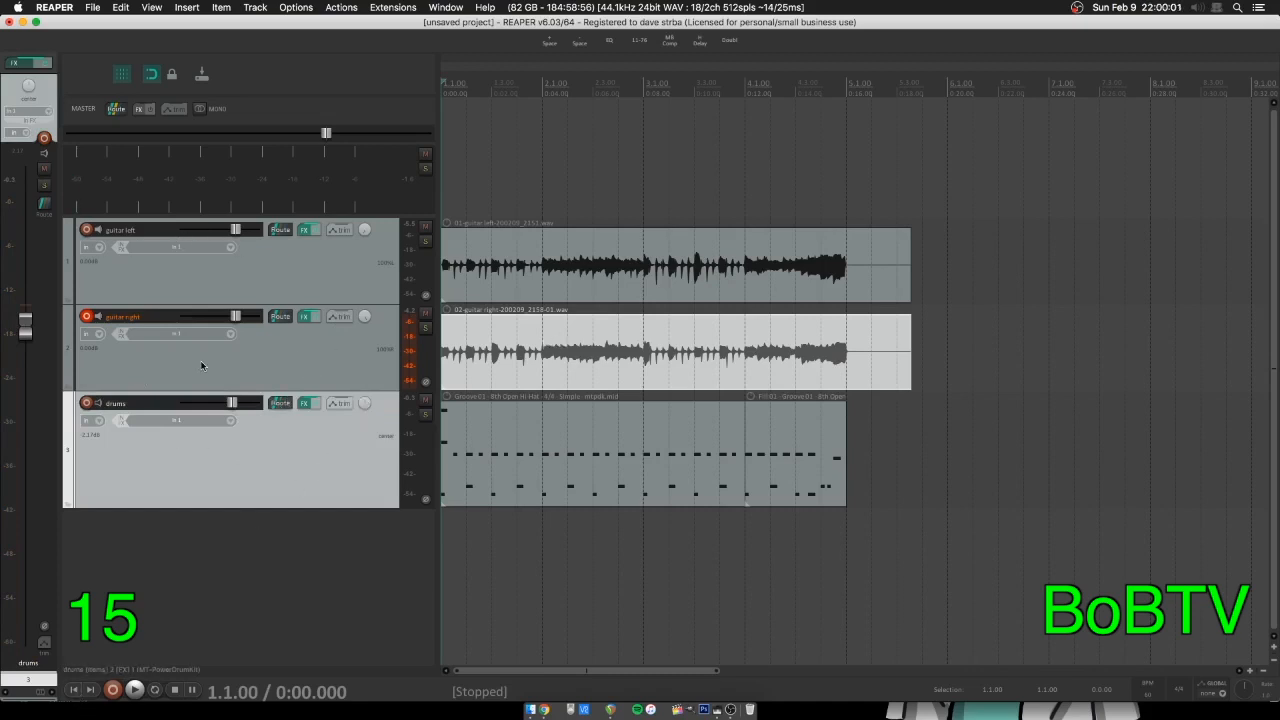
left_click(113, 688)
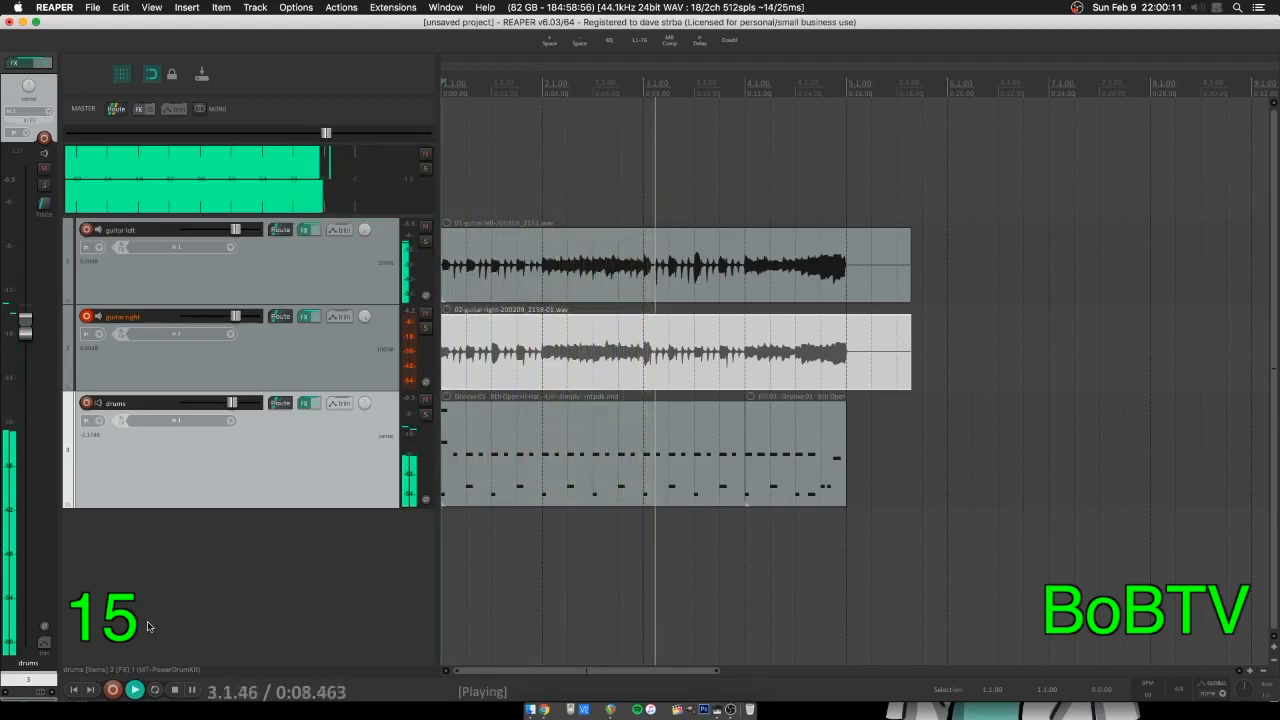
left_click(177, 691)
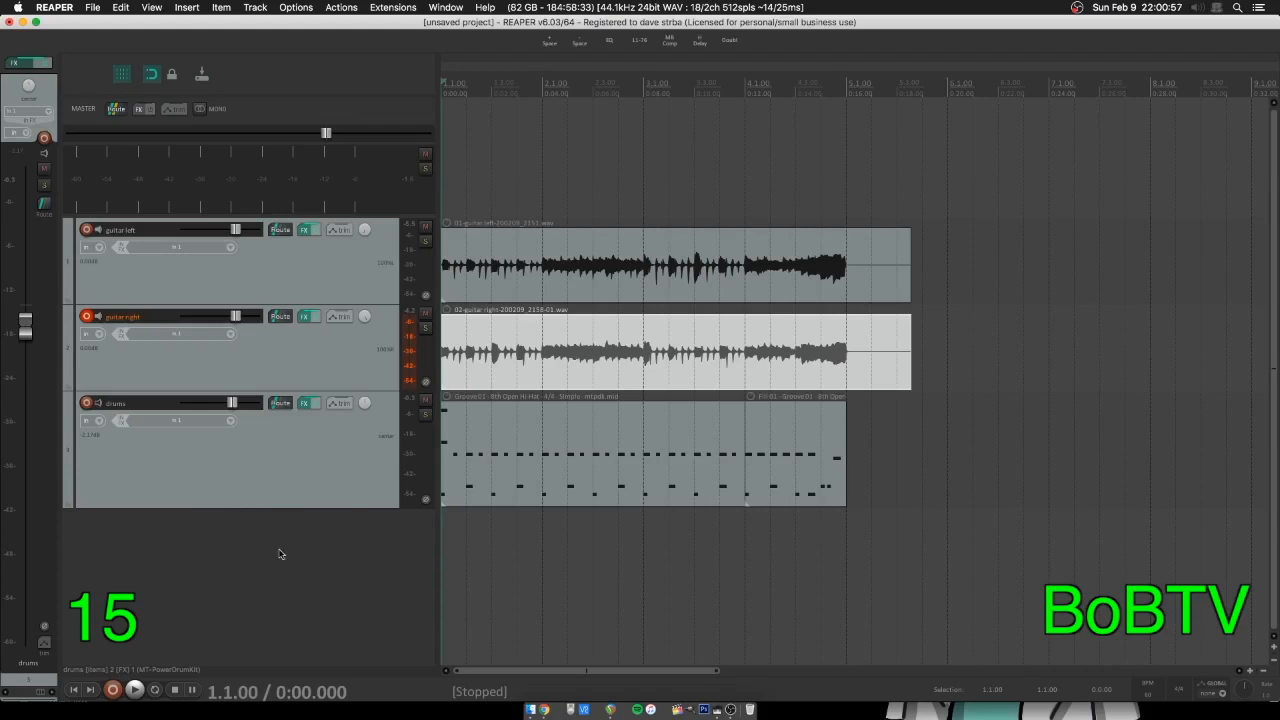
Add a new track below the drums and name it "bass"
double_click(214, 523)
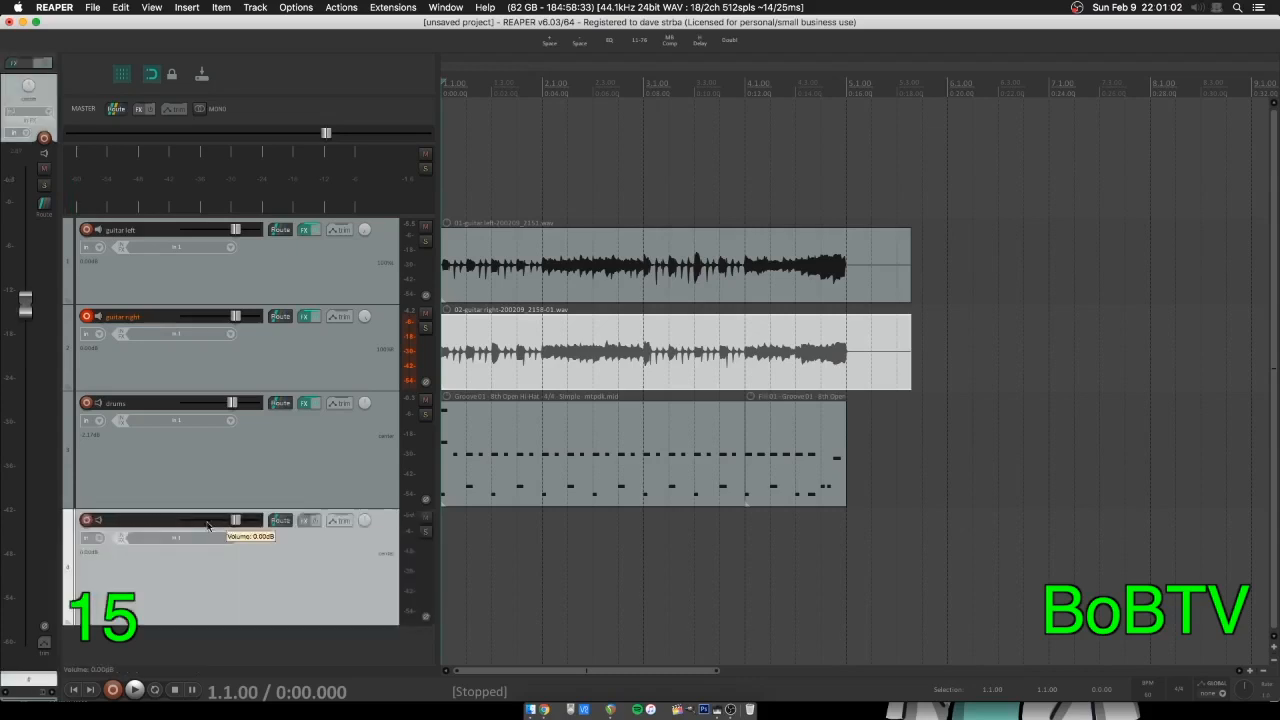
double_click(120, 520)
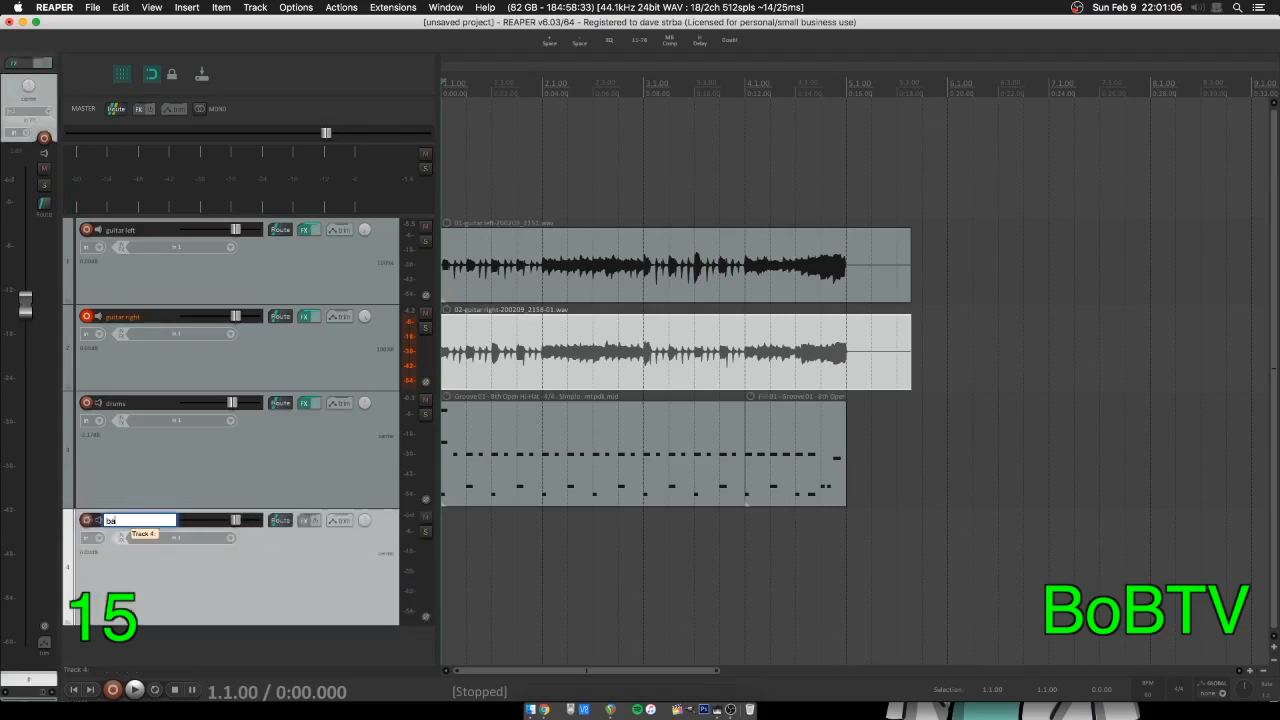
key("Return")
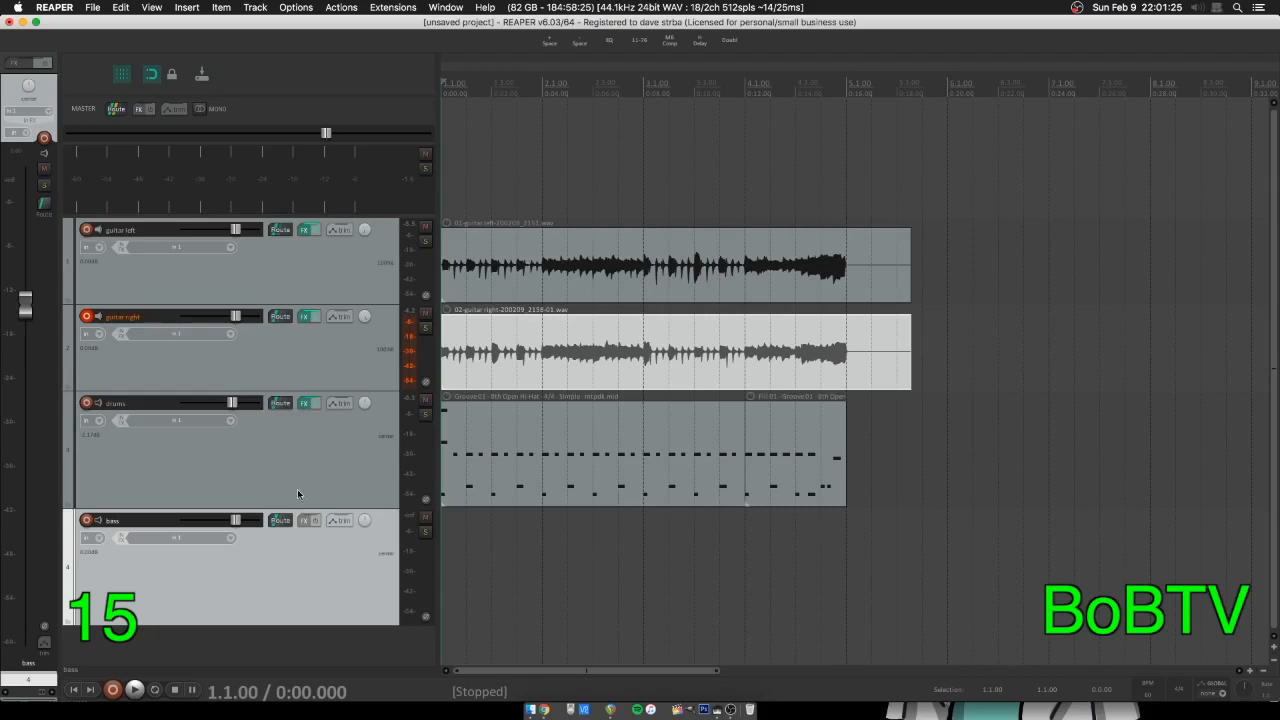
Add the ReaTune plug-in to the bass track's FX chain and move its window clear of the track controls
left_click(308, 521)
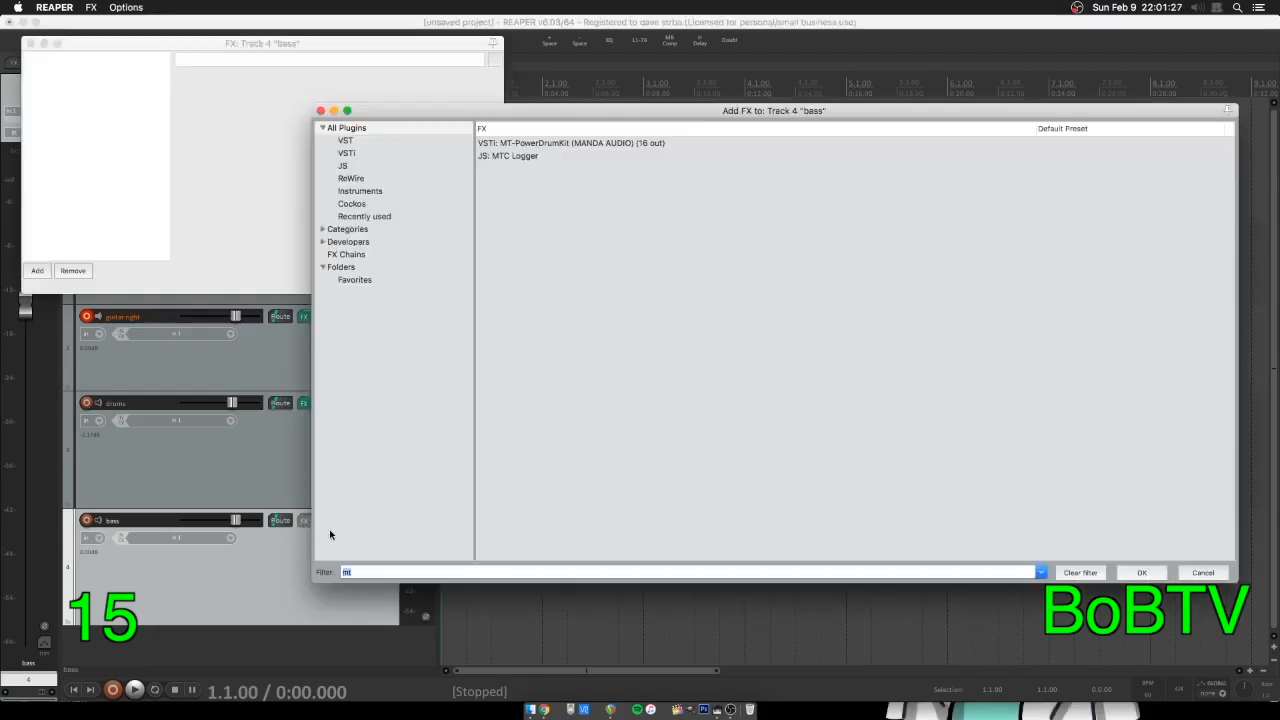
left_click(377, 529)
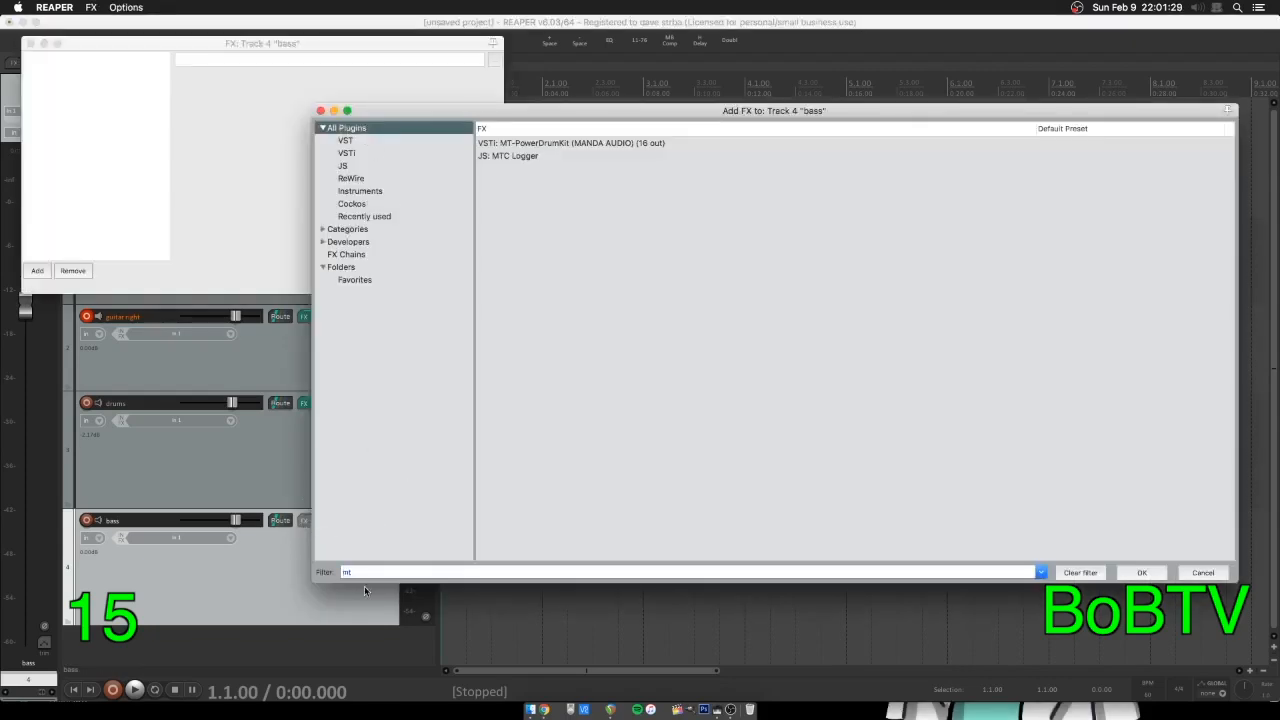
left_click(352, 572)
type("reatu")
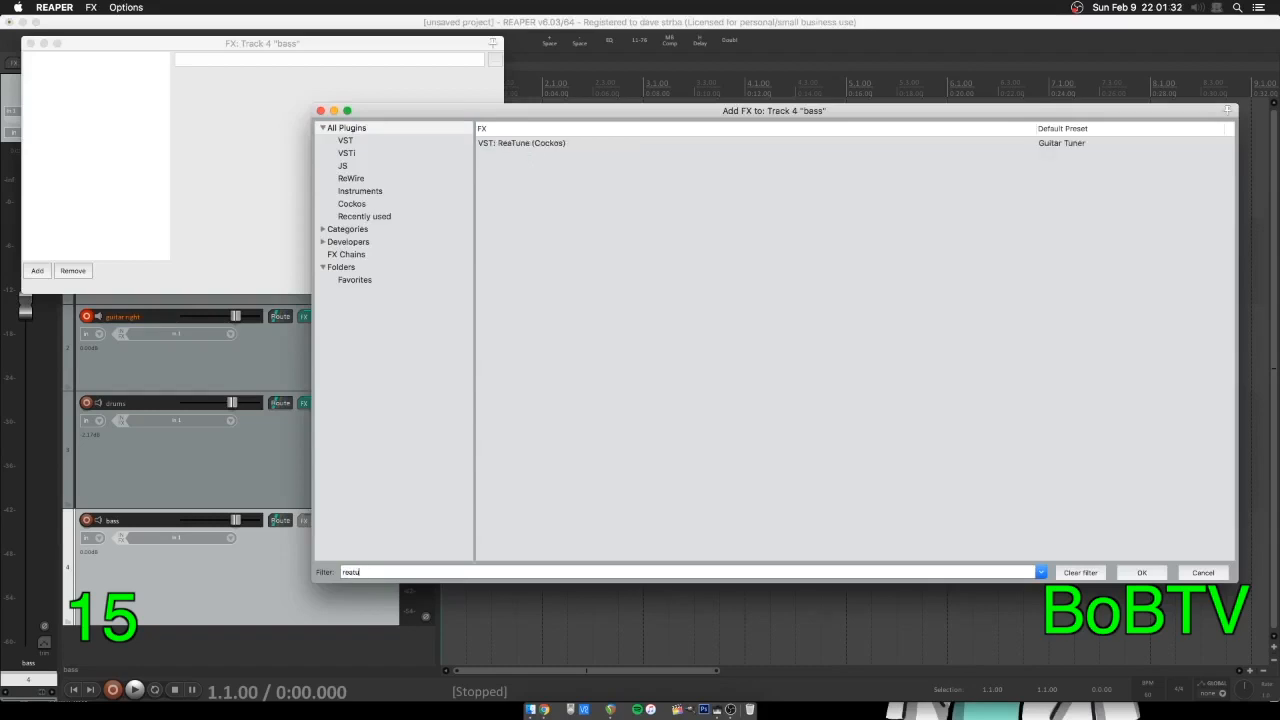
double_click(519, 143)
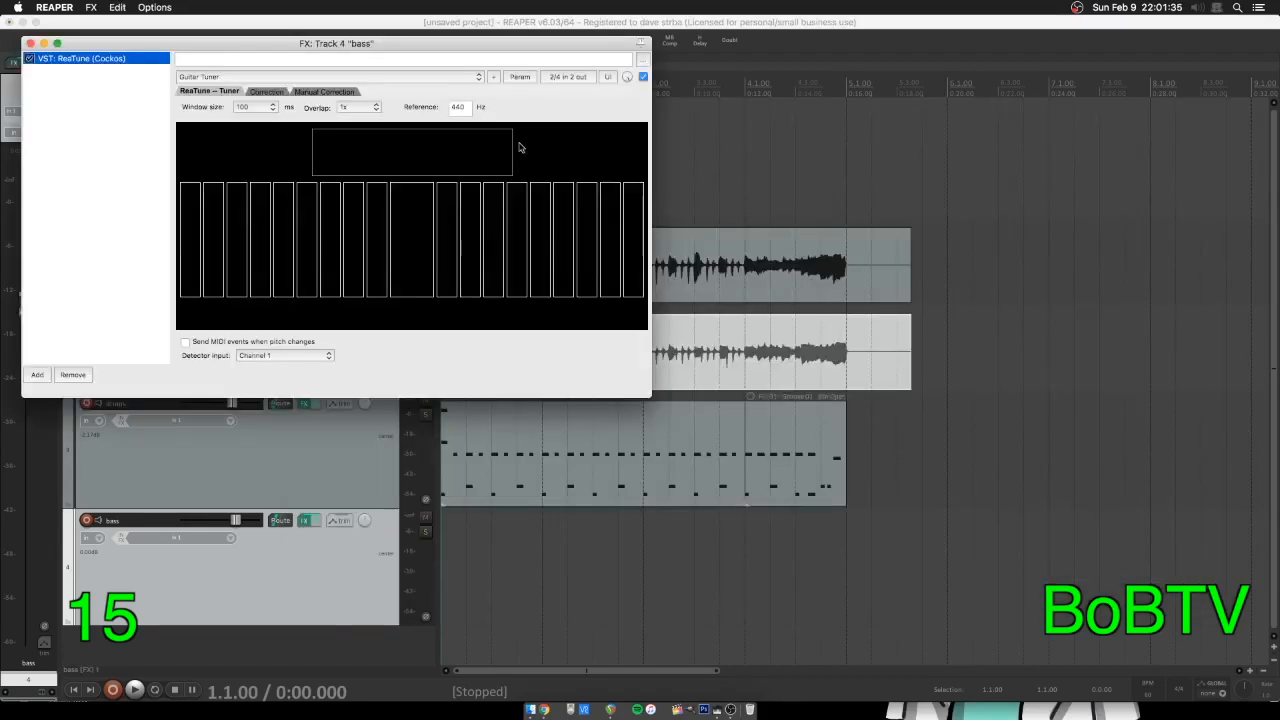
left_click_drag(283, 45, 775, 118)
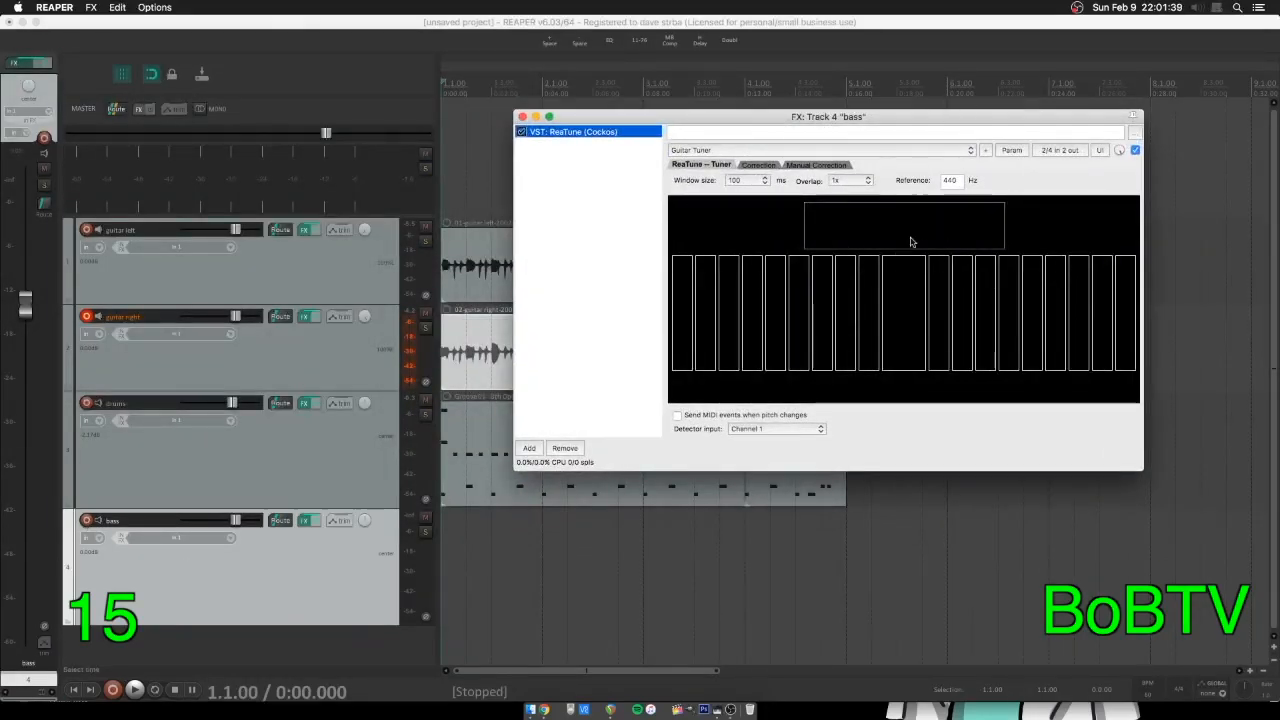
Record-arm the bass track instead of guitar right, tune the instrument in ReaTune with record monitoring on, and close the FX window
left_click(126, 527)
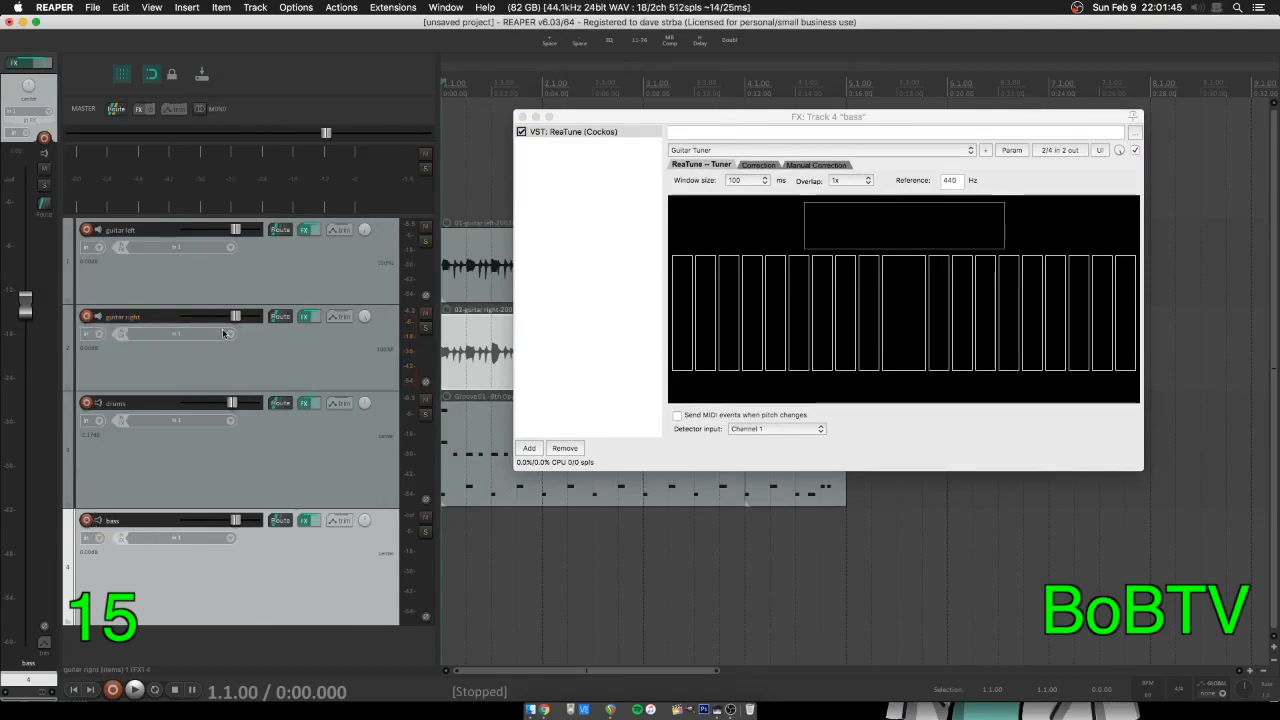
left_click(88, 520)
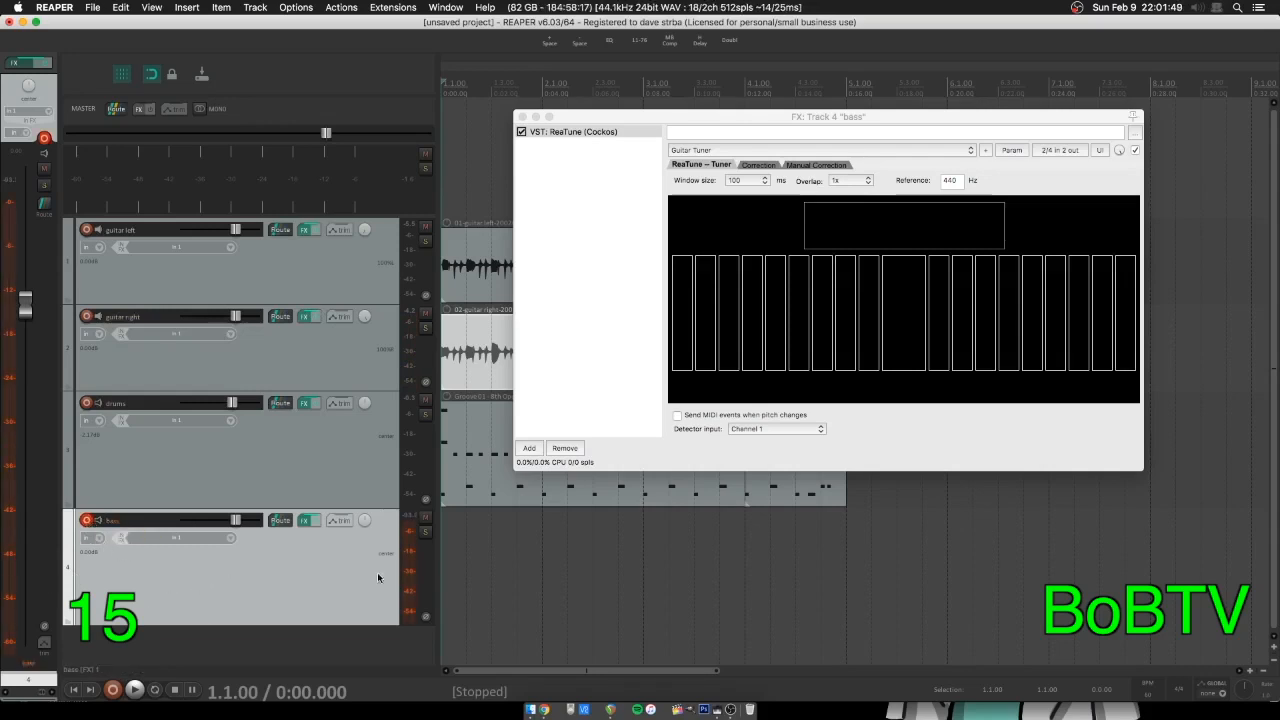
left_click(99, 521)
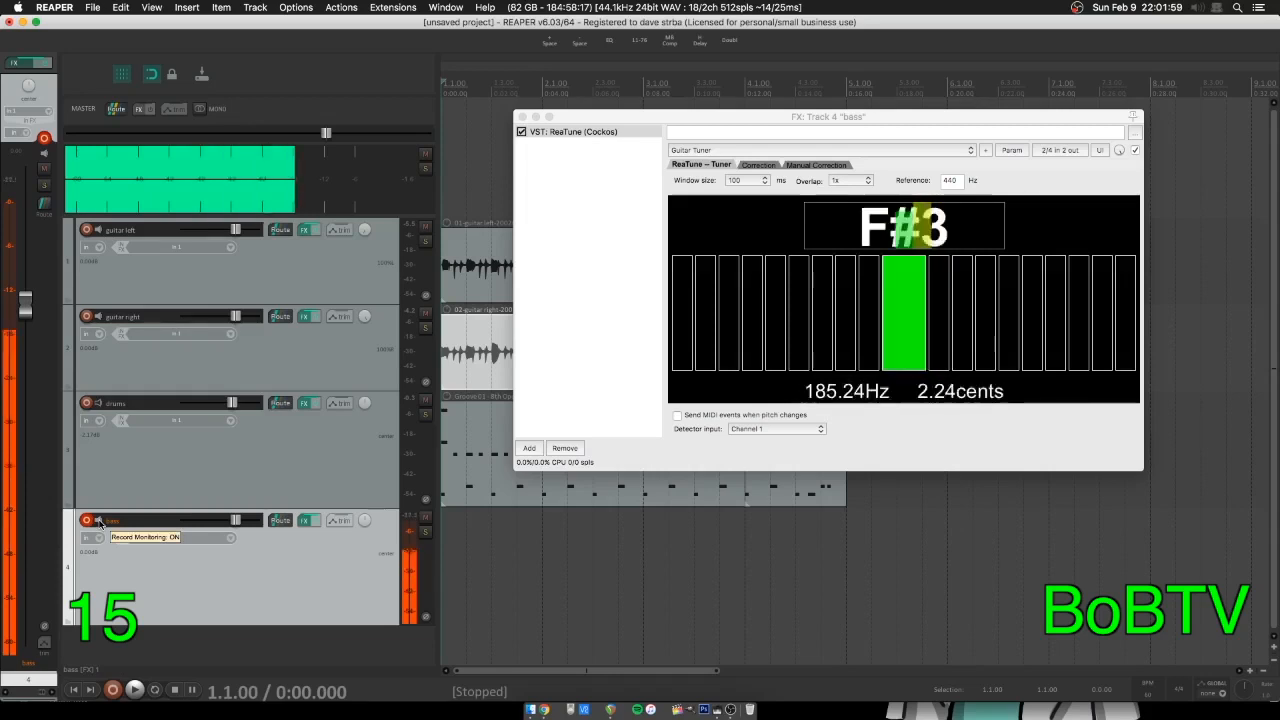
left_click(100, 522)
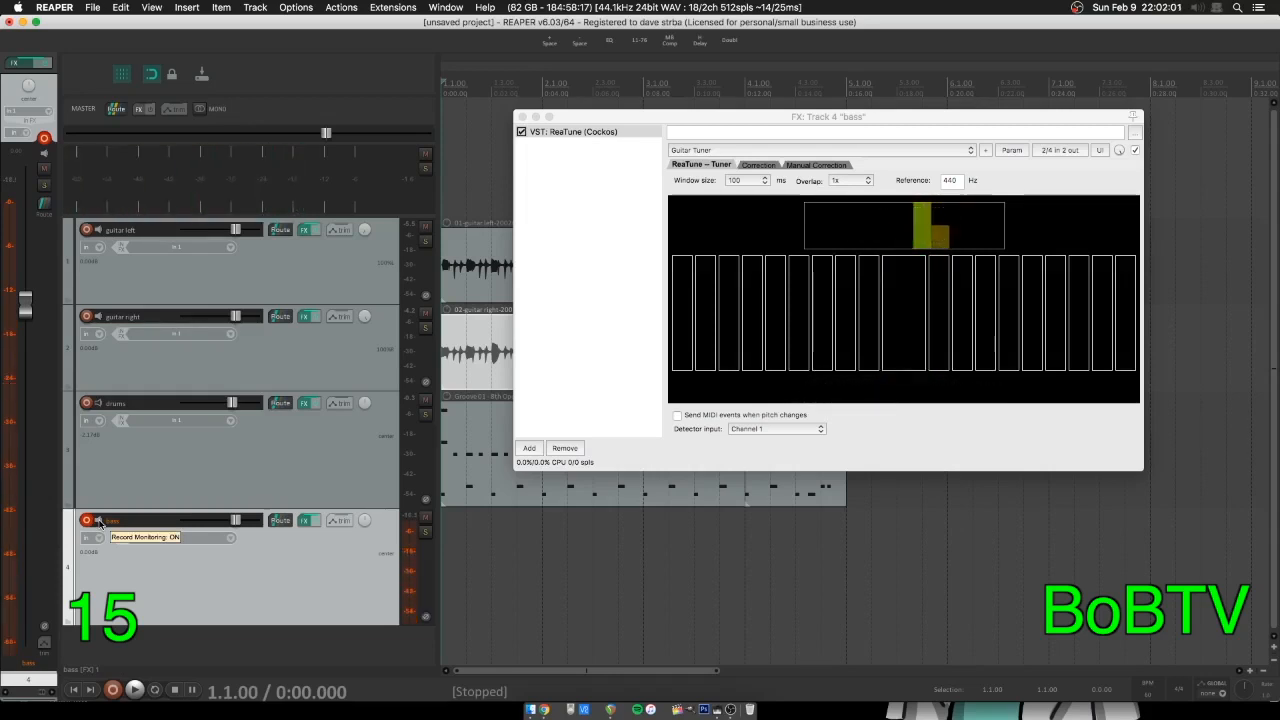
left_click_drag(748, 120, 698, 195)
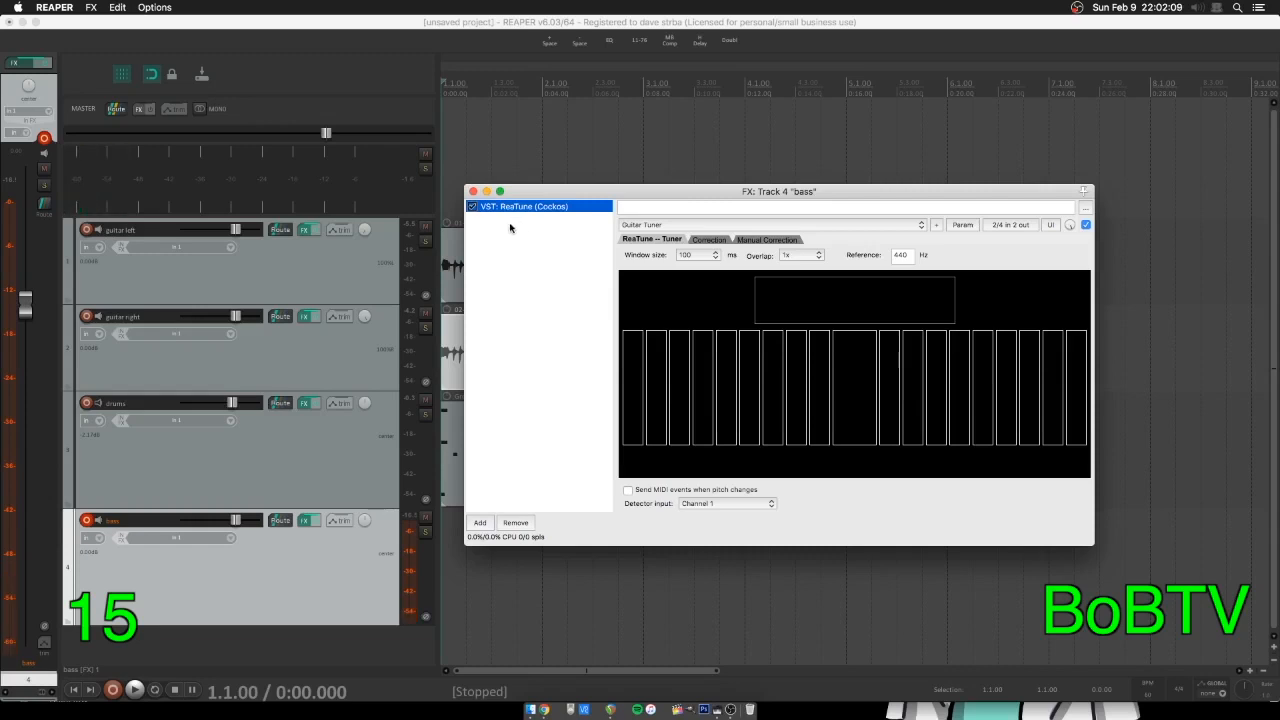
left_click(473, 191)
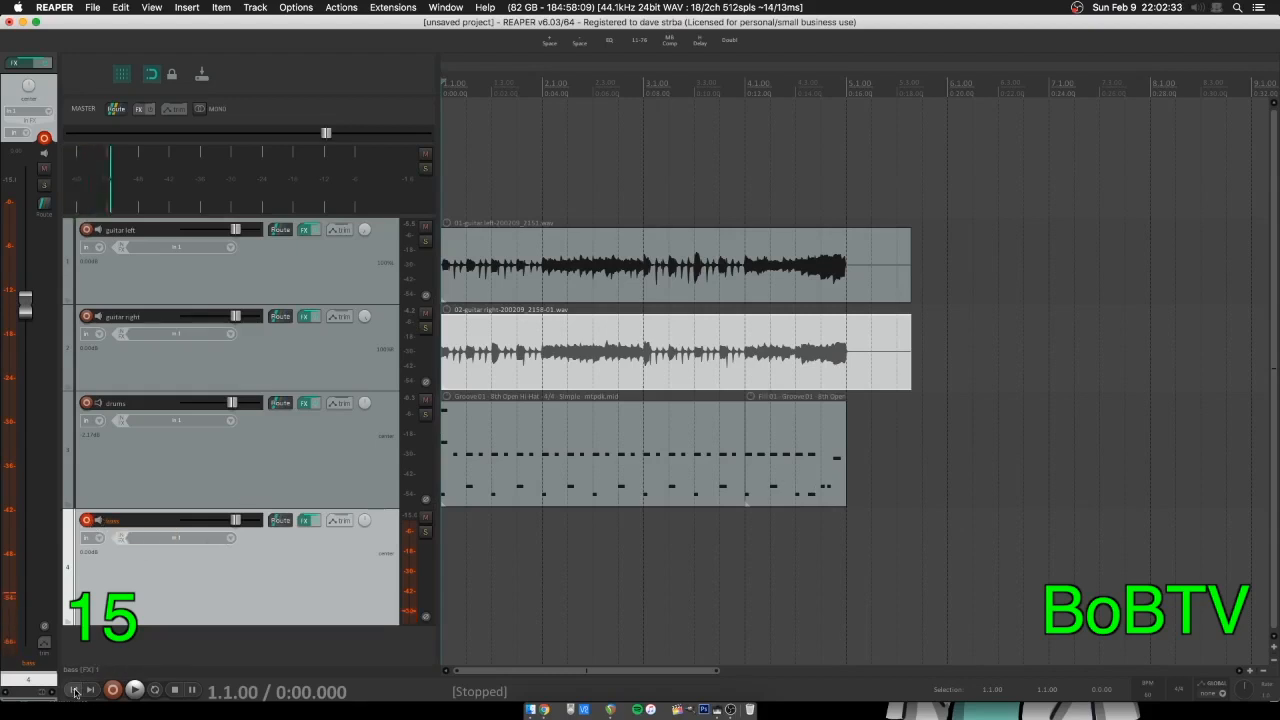
Record a bass take from the project start along with the guitars and drums, stop, and return to the start
left_click(112, 690)
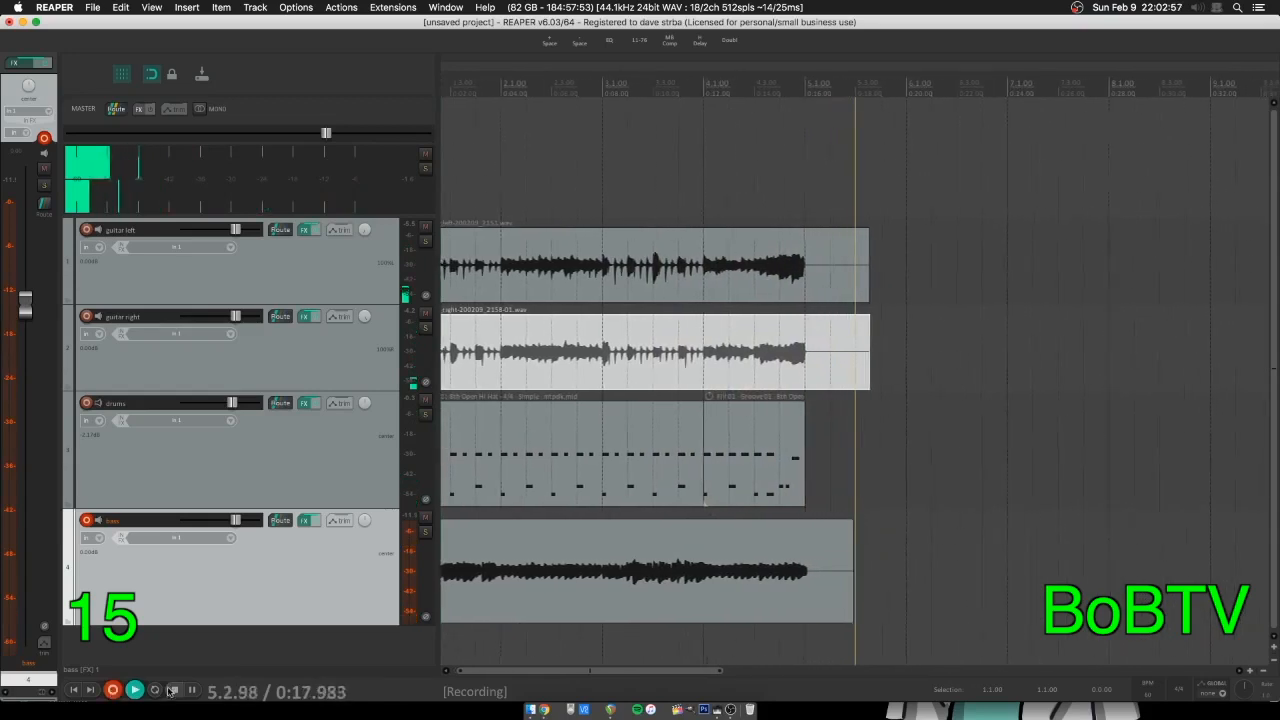
left_click(112, 690)
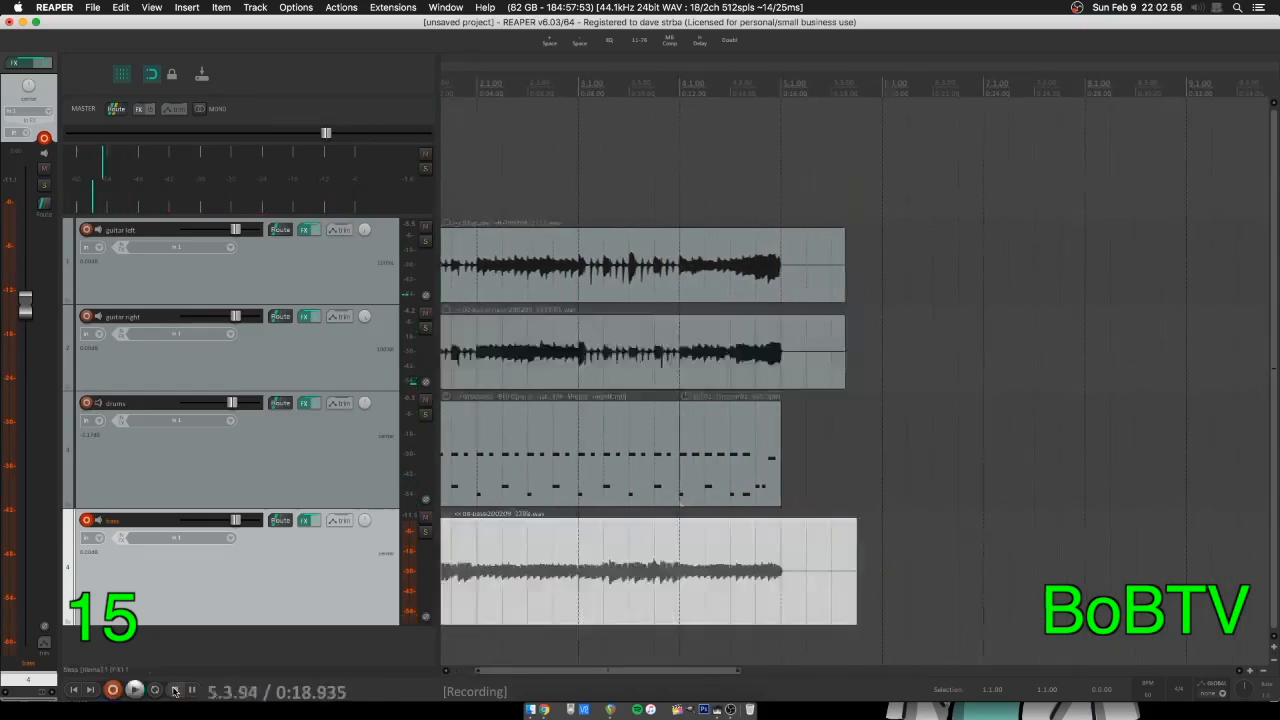
left_click(71, 690)
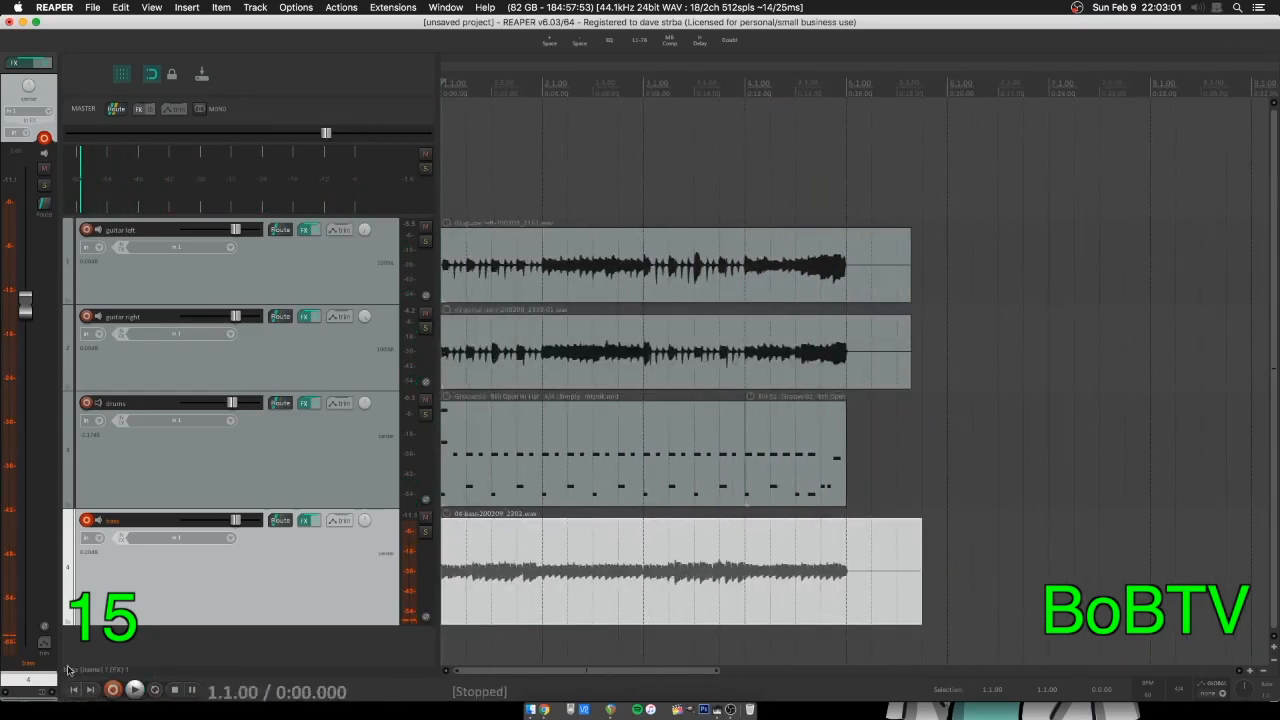
Disarm the bass track, listen to its recorded take in solo from the project start, and unsolo it
left_click(424, 530)
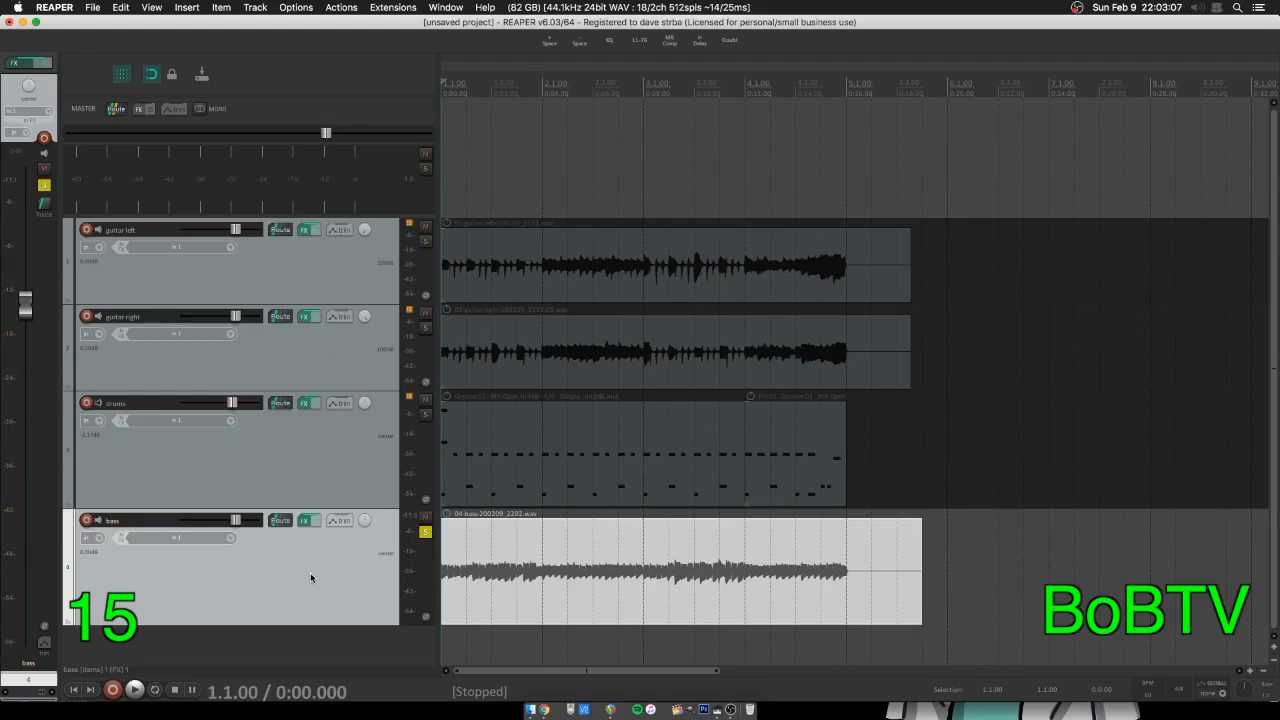
left_click(134, 690)
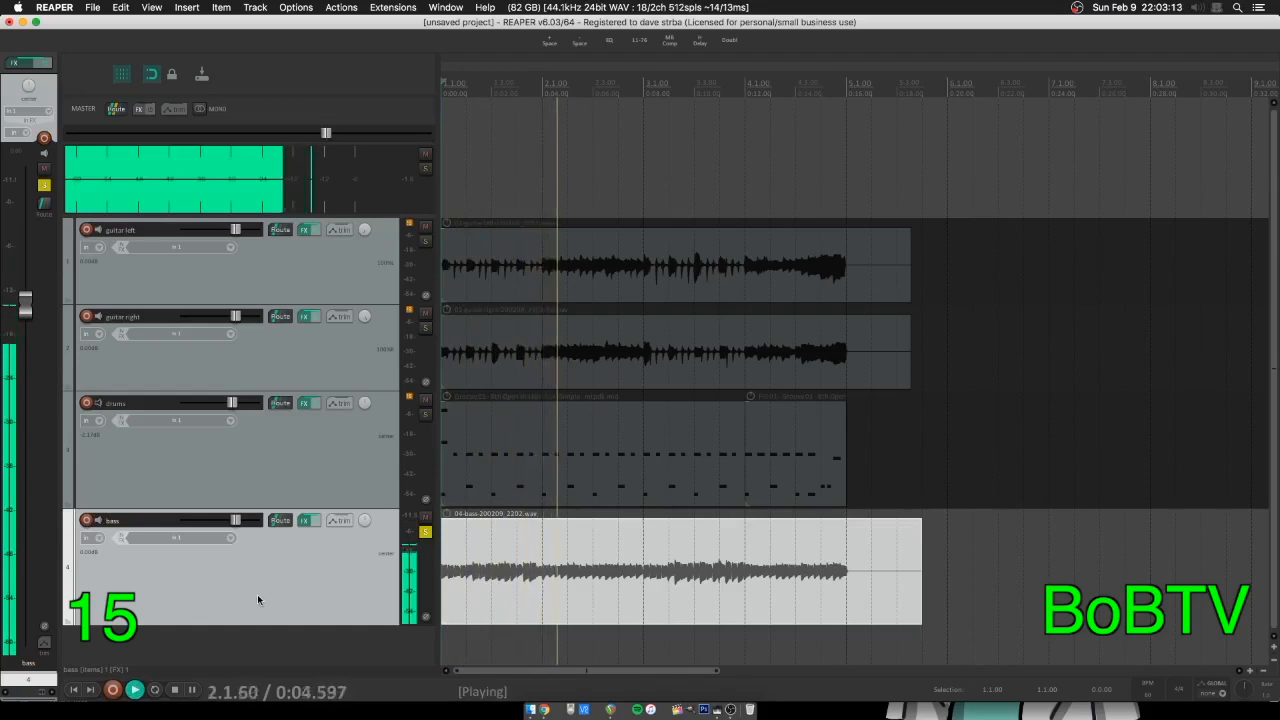
left_click(172, 690)
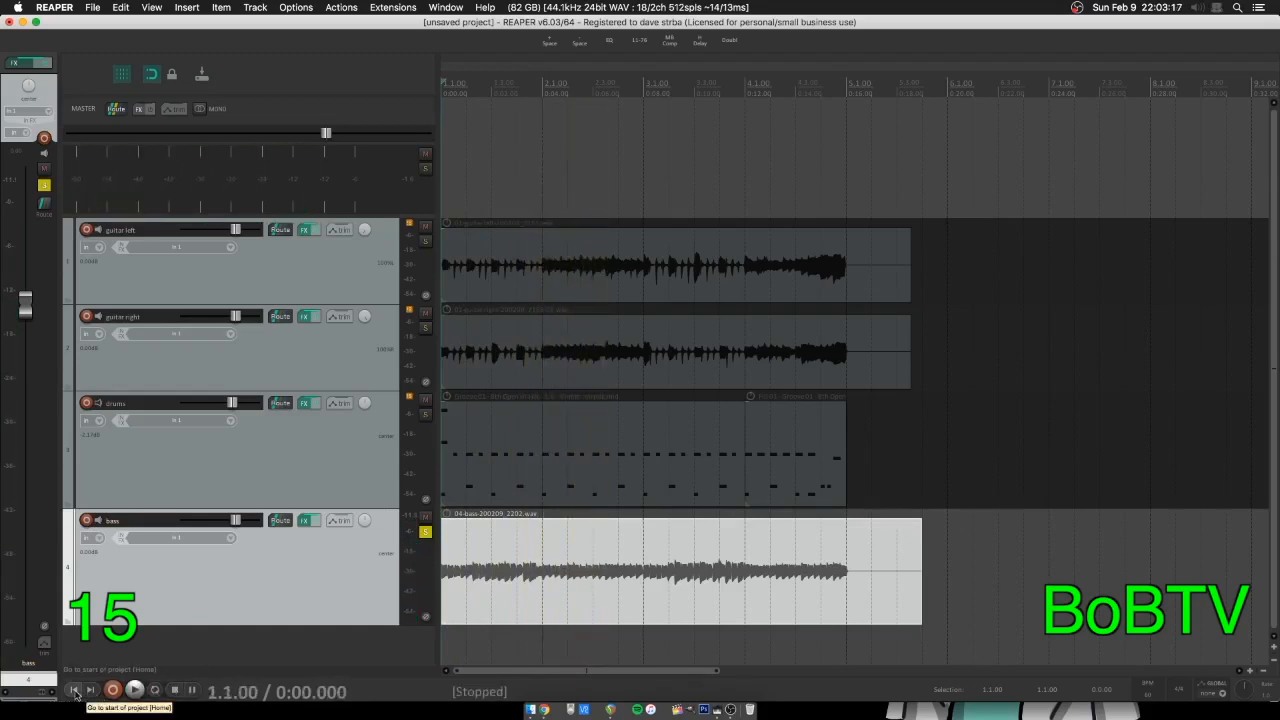
left_click(425, 531)
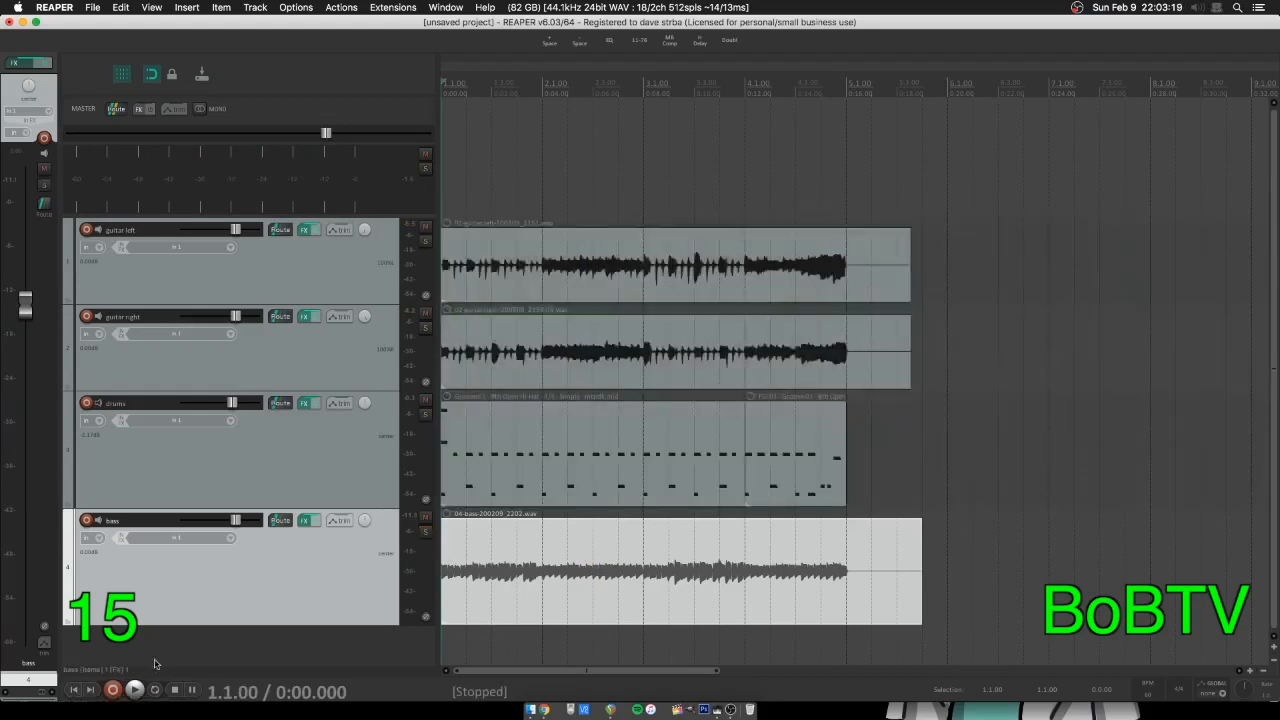
Open the plug-in browser for the bass track's FX chain, clear the filter, and list the Cockos plug-ins
left_click(306, 521)
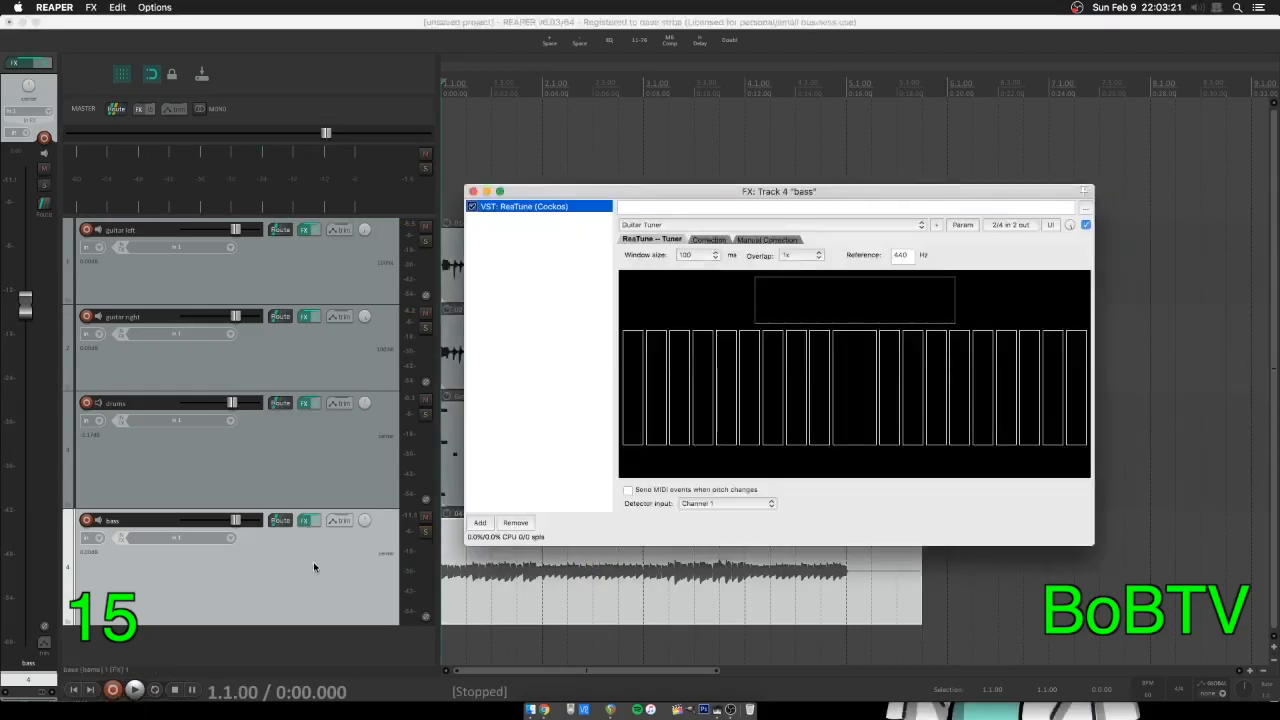
double_click(517, 251)
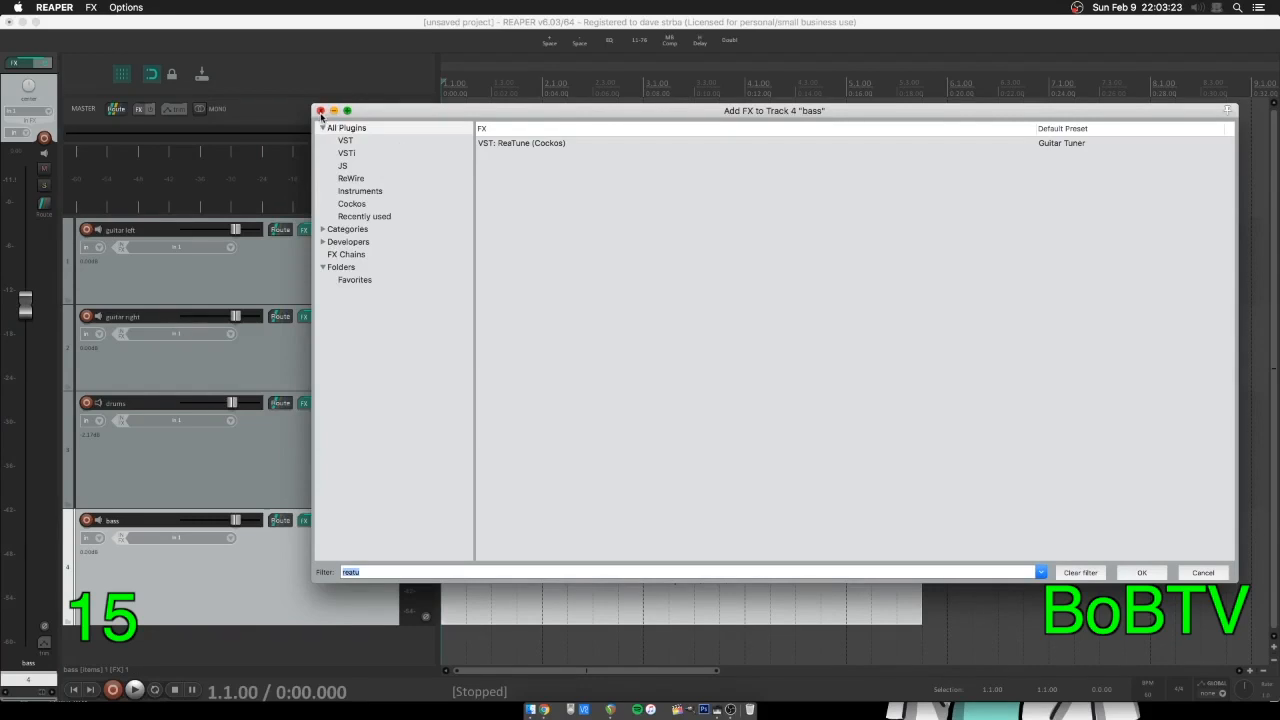
left_click(318, 114)
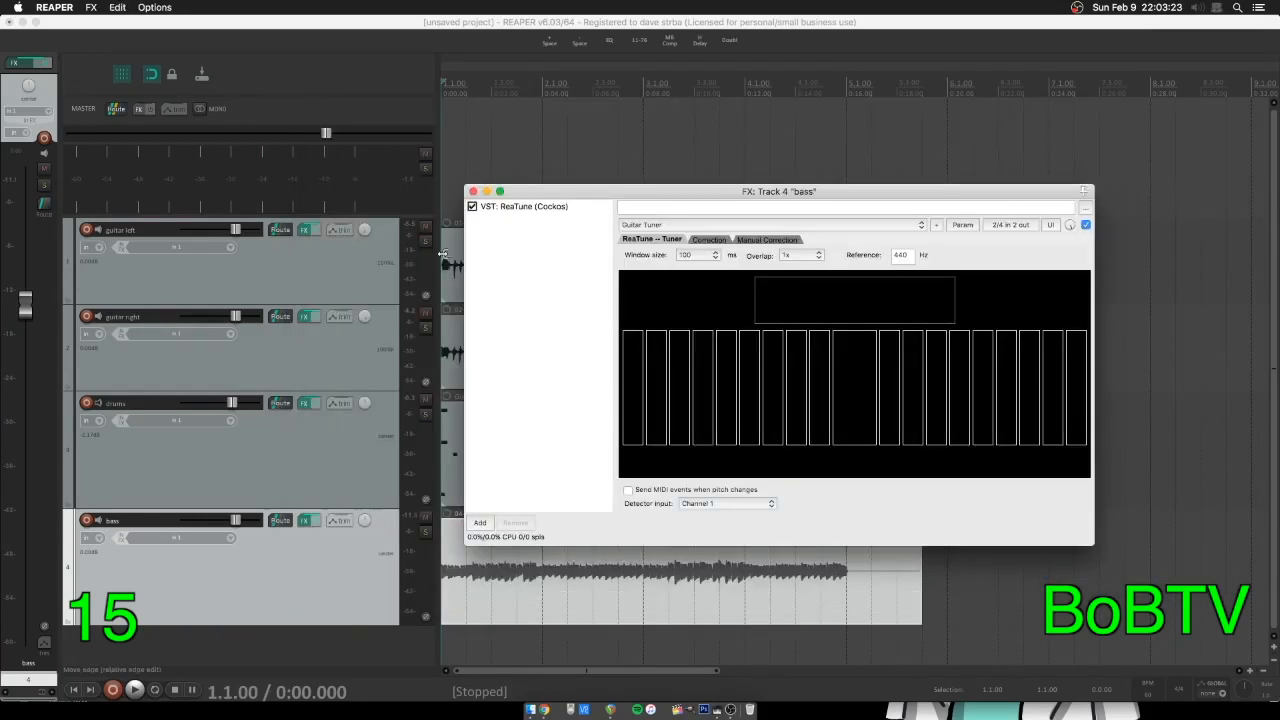
left_click(528, 209)
double_click(520, 252)
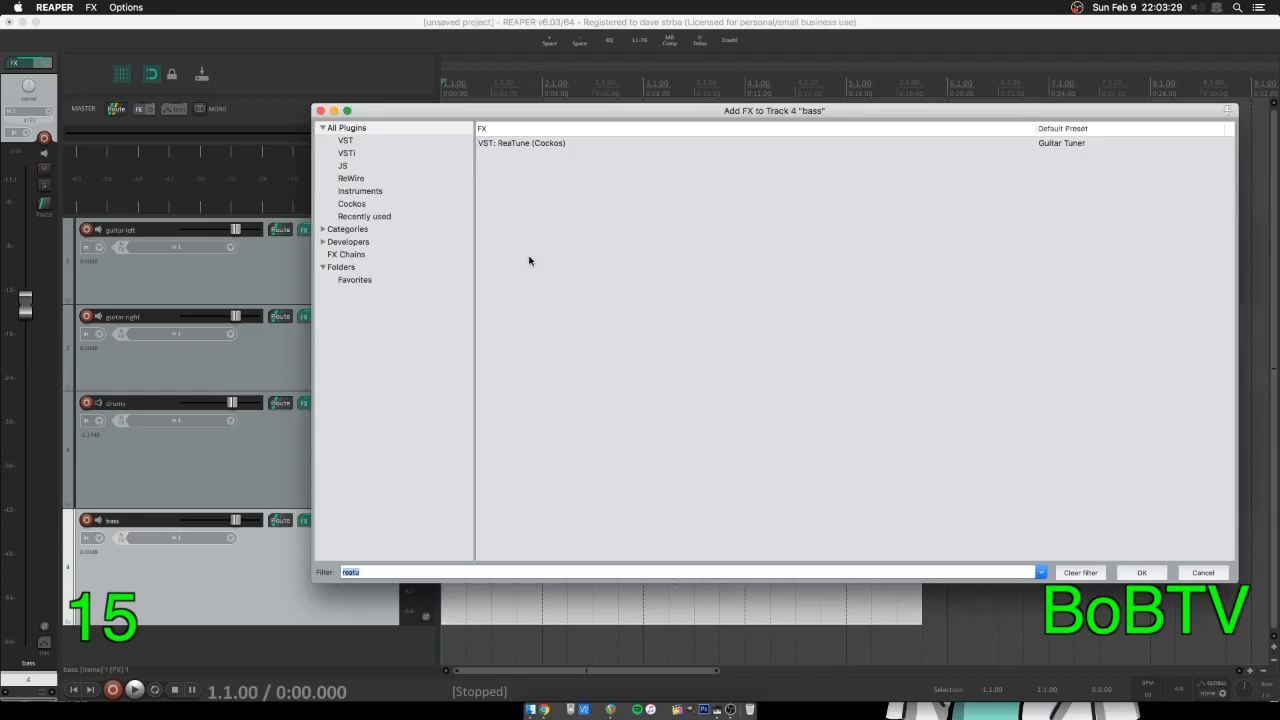
key("BackSpace")
left_click(353, 133)
left_click(353, 573)
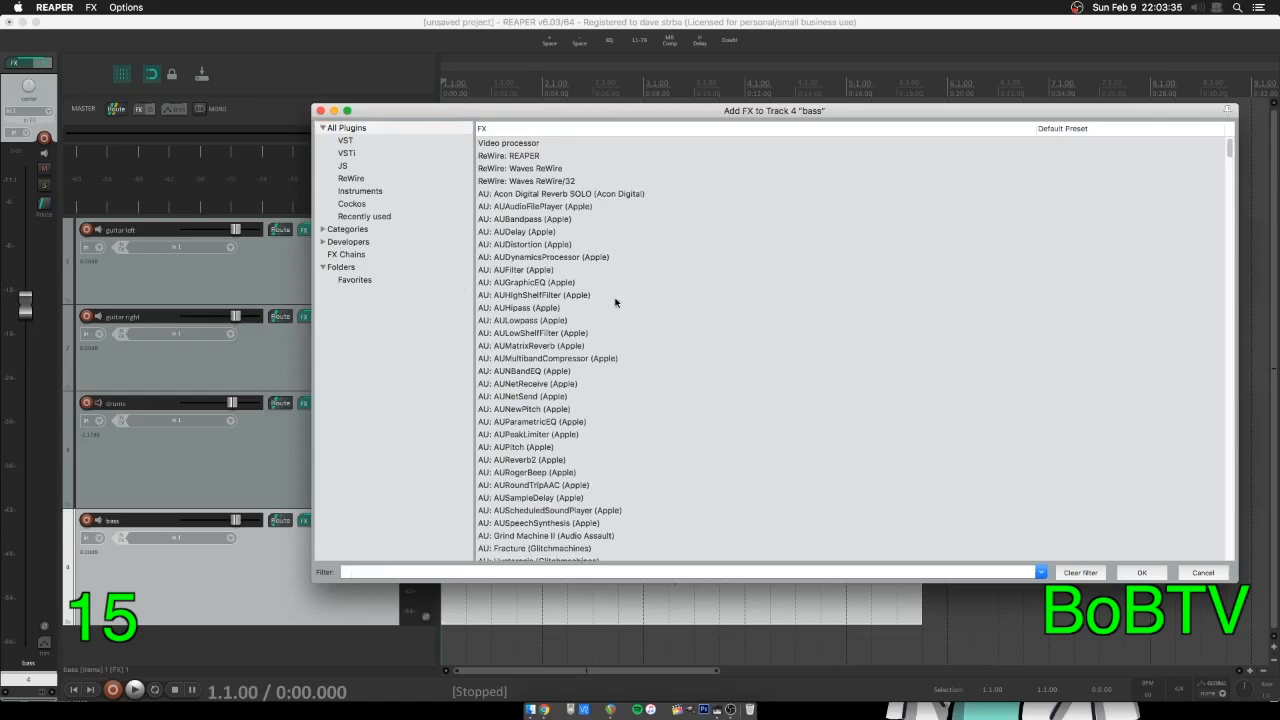
left_click(351, 205)
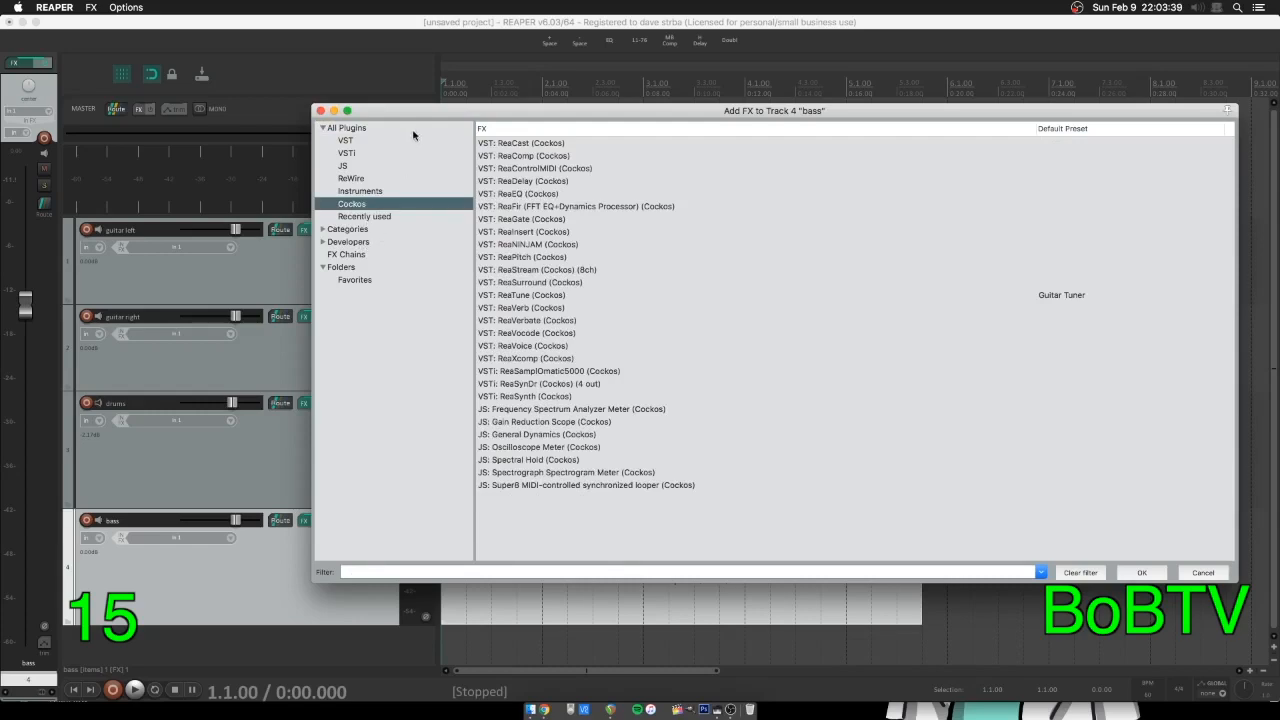
left_click_drag(429, 111, 379, 117)
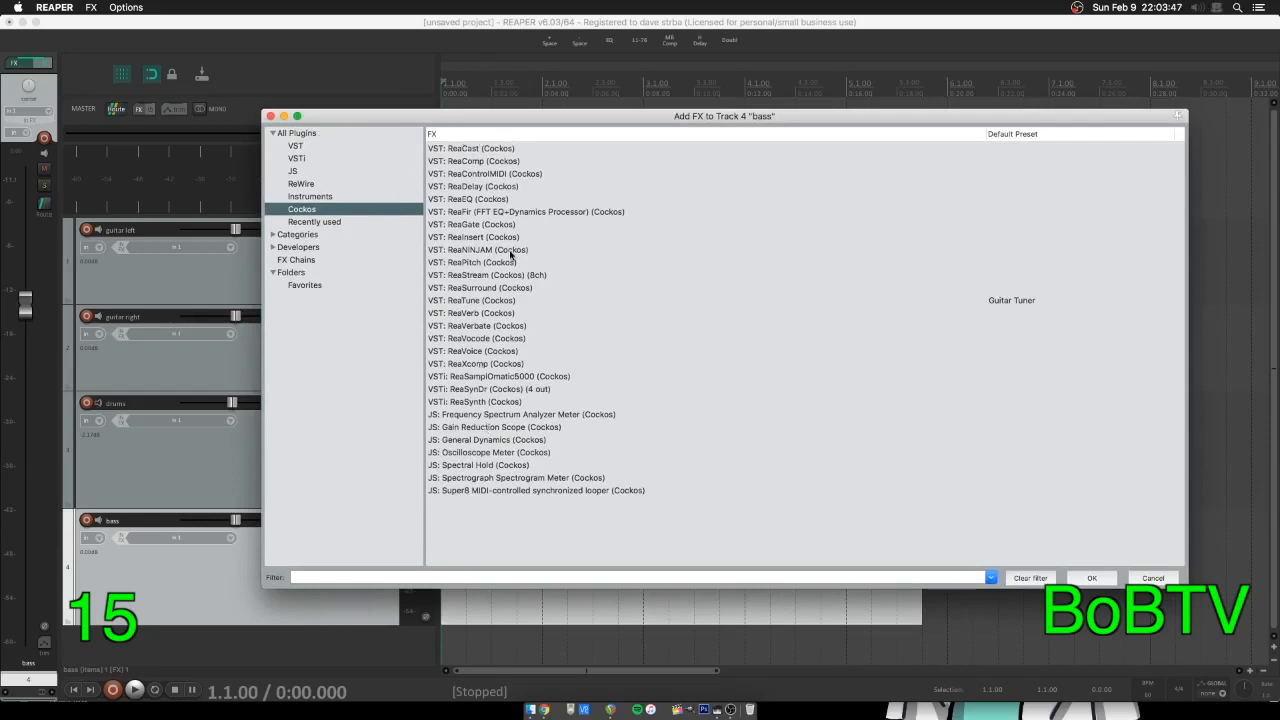
Look through the Cockos plug-ins from ReaCast to ReaGate and add ReaPitch to the bass track after ReaTune
left_click(486, 149)
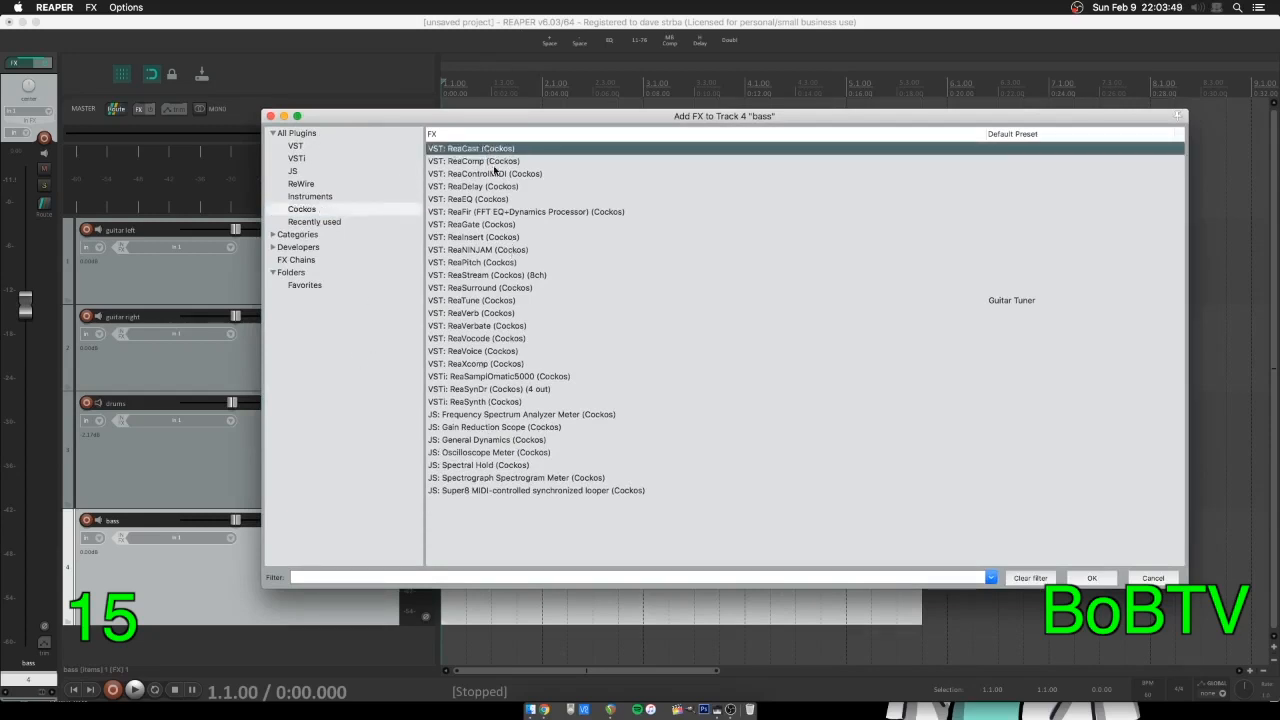
left_click(492, 162)
left_click(506, 176)
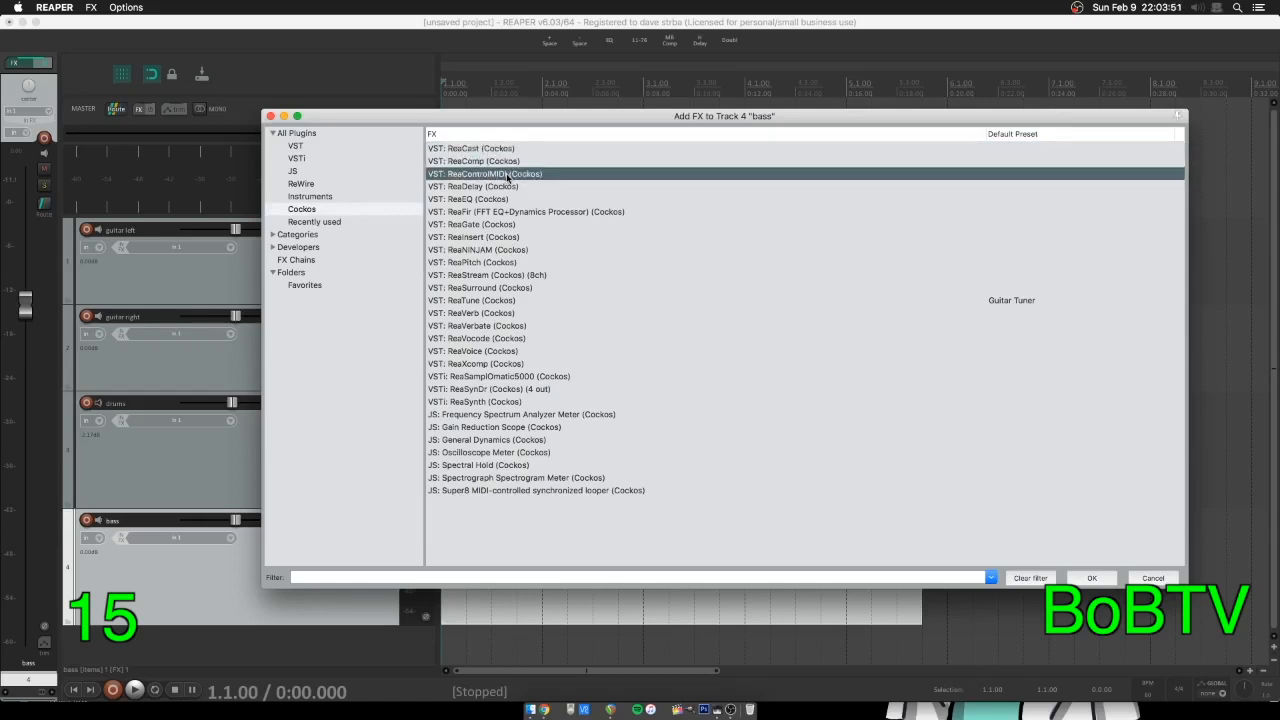
left_click(495, 188)
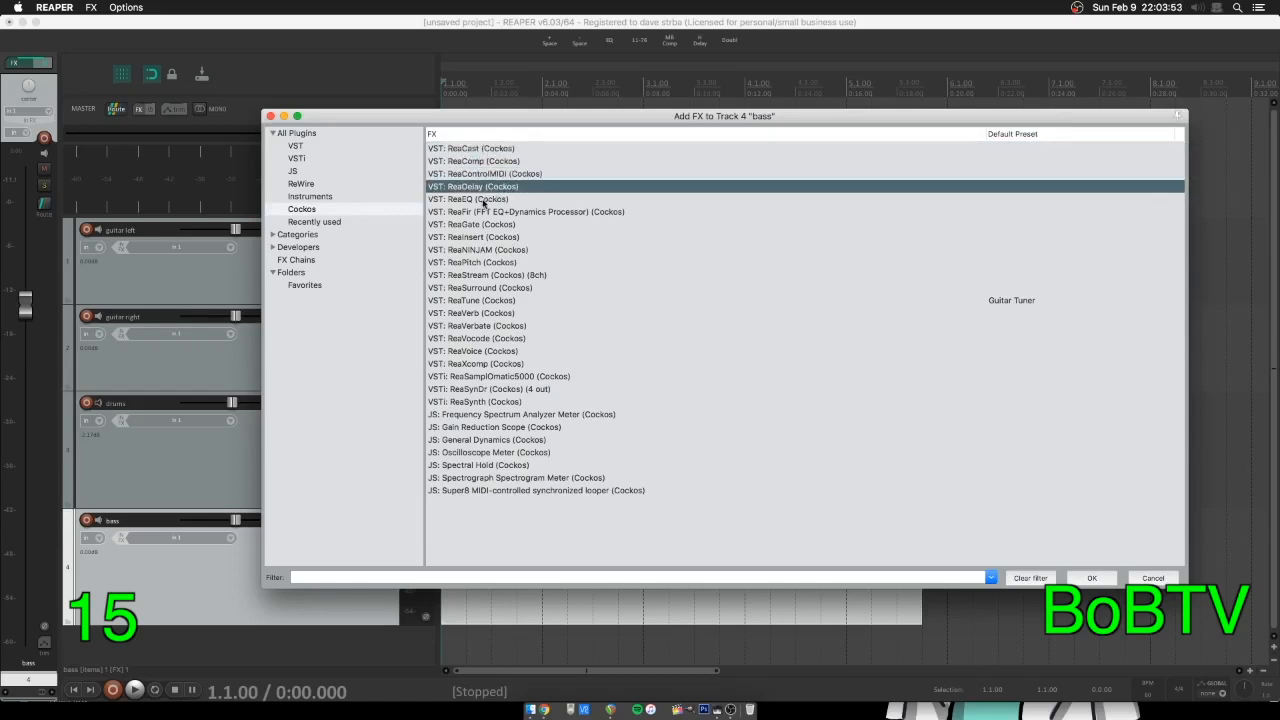
left_click(484, 201)
left_click(481, 228)
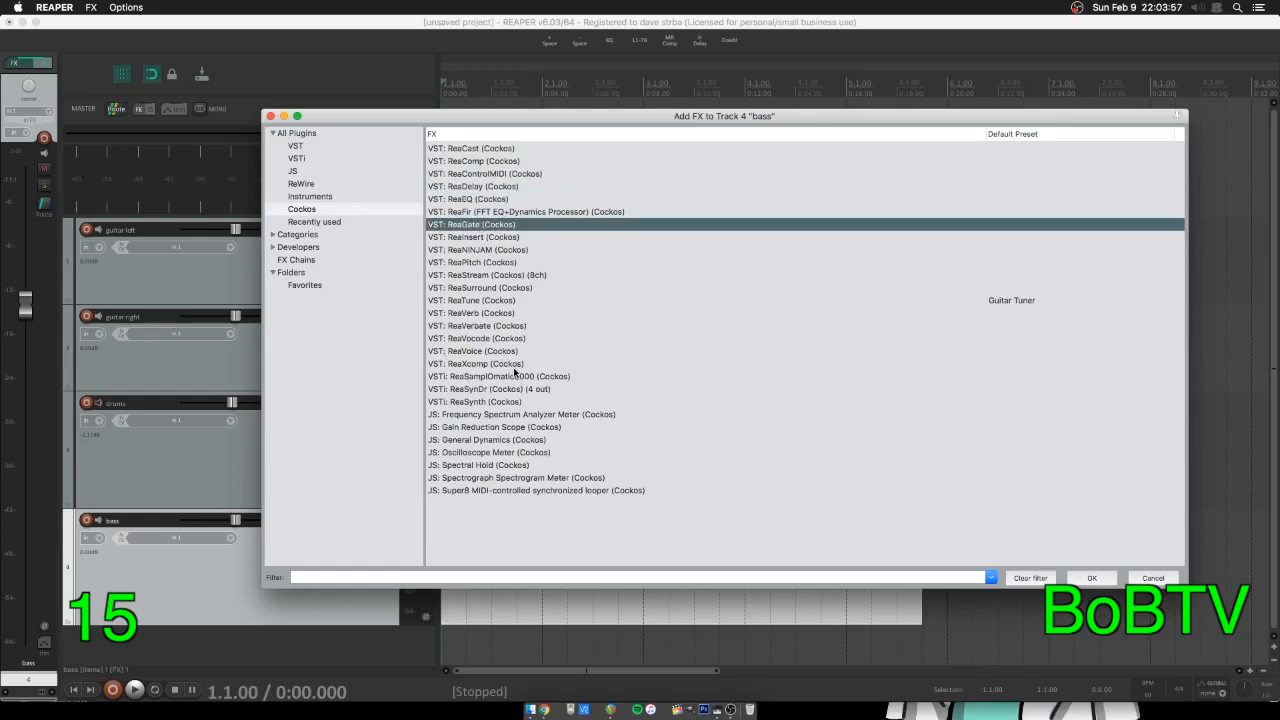
left_click(474, 262)
double_click(478, 265)
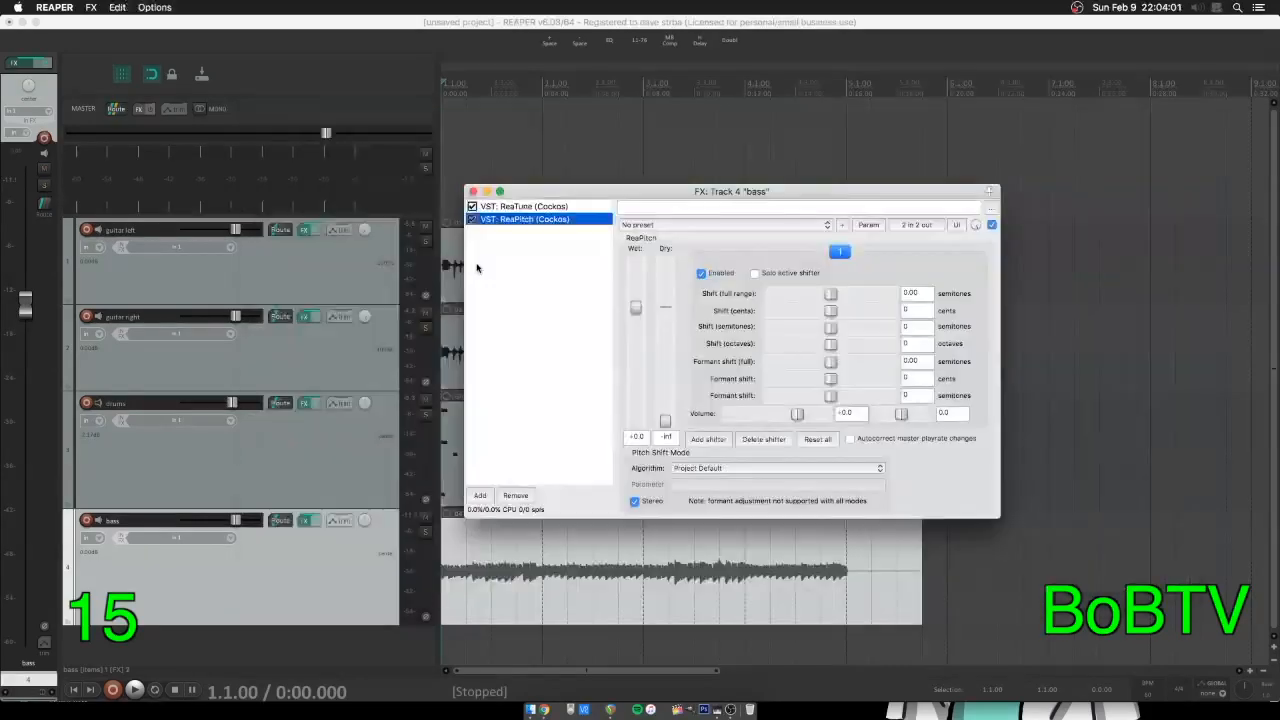
Set ReaPitch's full-range shift to -12 semitones on the bass track and close the FX window
left_click_drag(686, 193, 636, 183)
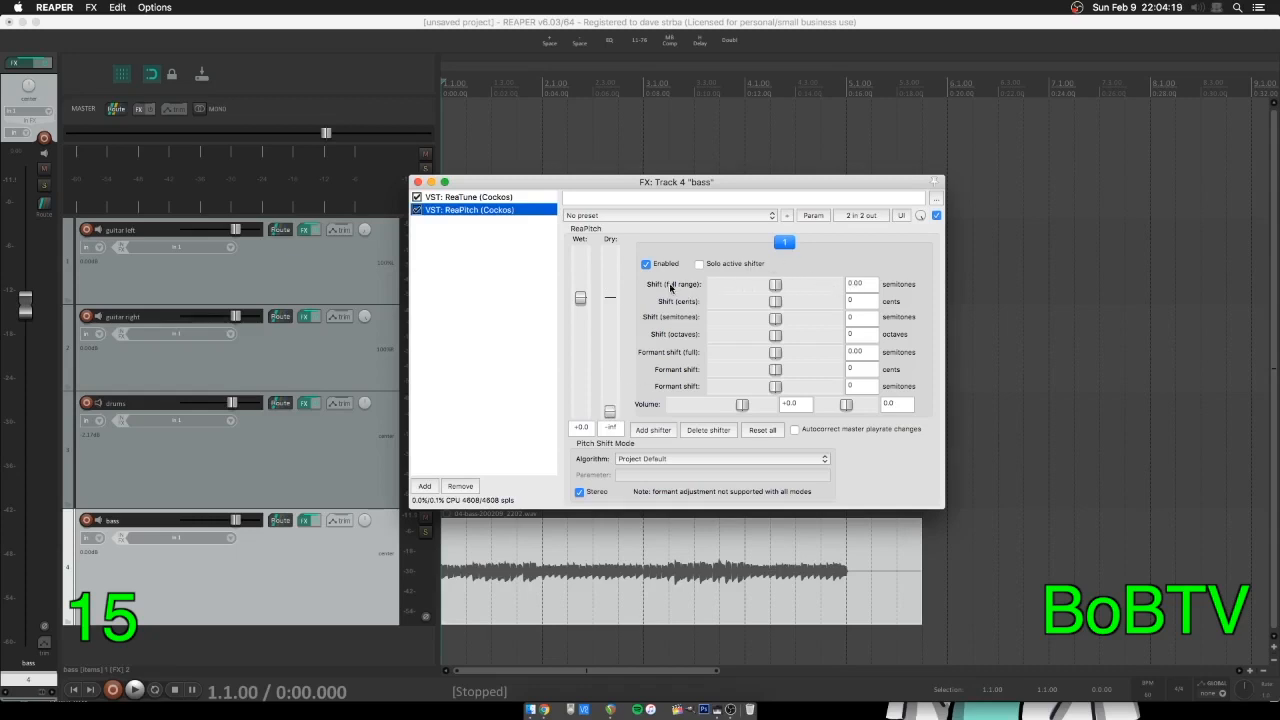
left_click_drag(718, 190, 718, 212)
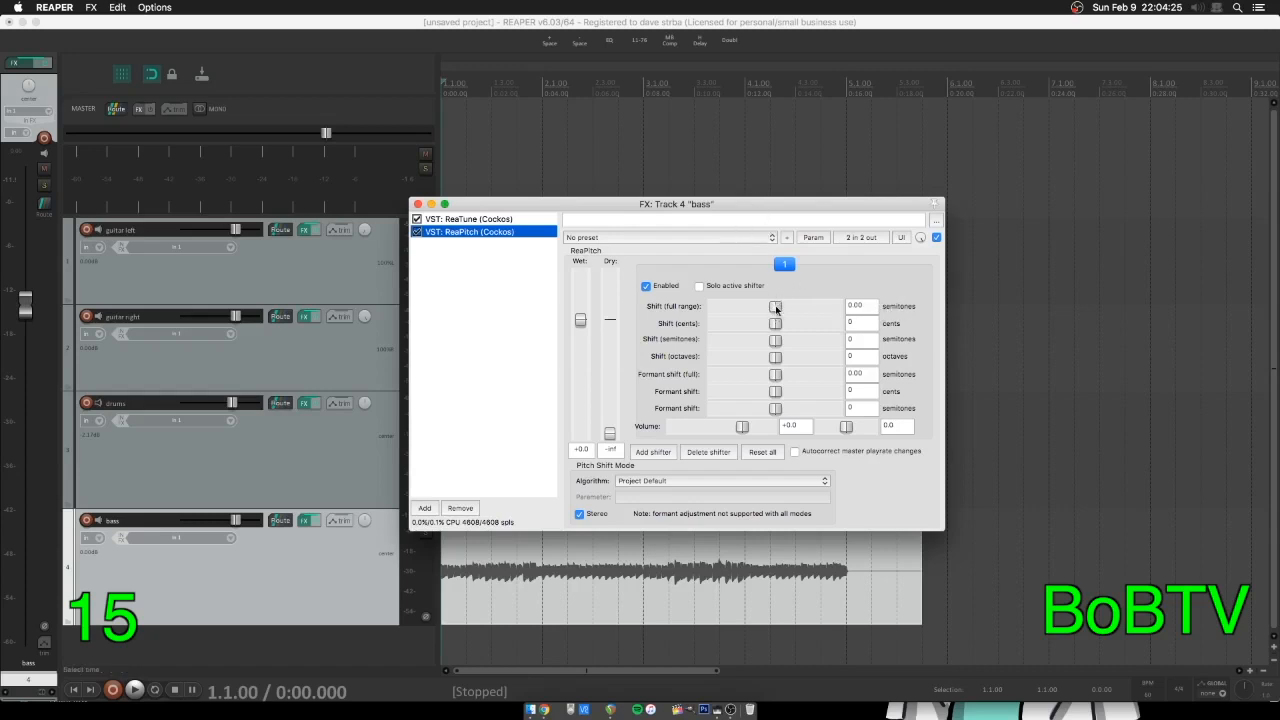
left_click(868, 306)
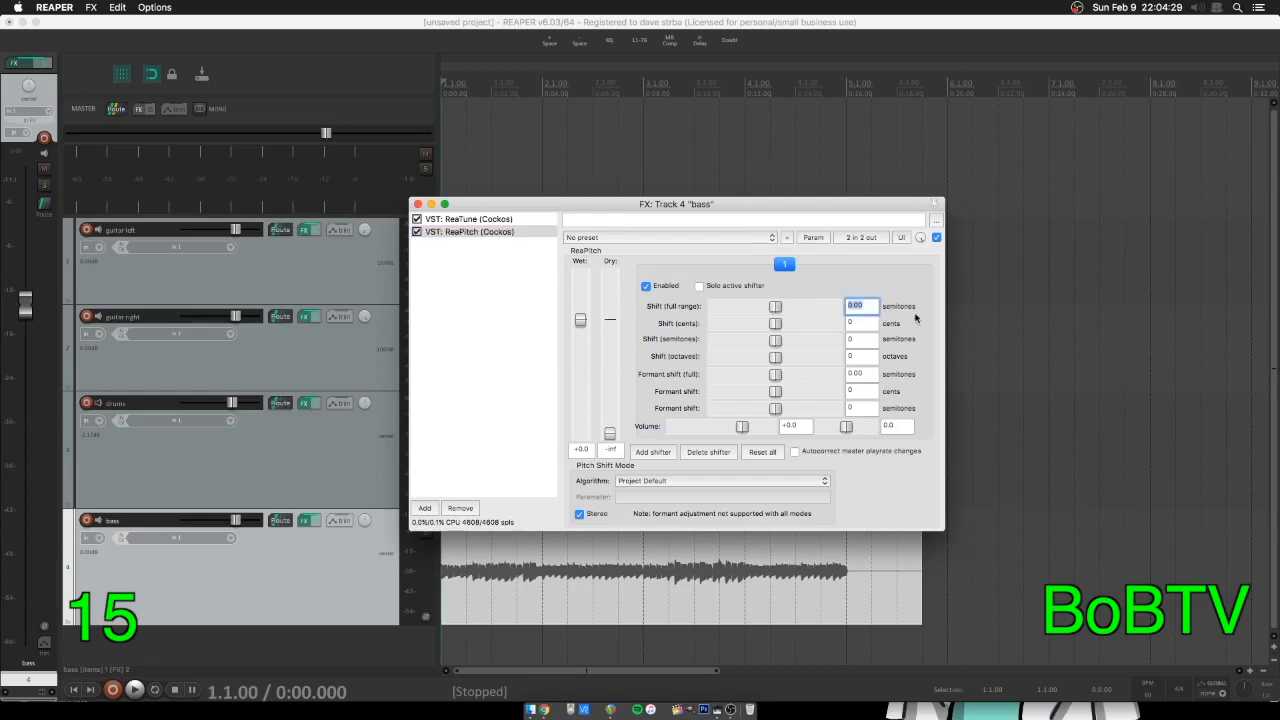
type("-12")
key("Return")
left_click(418, 204)
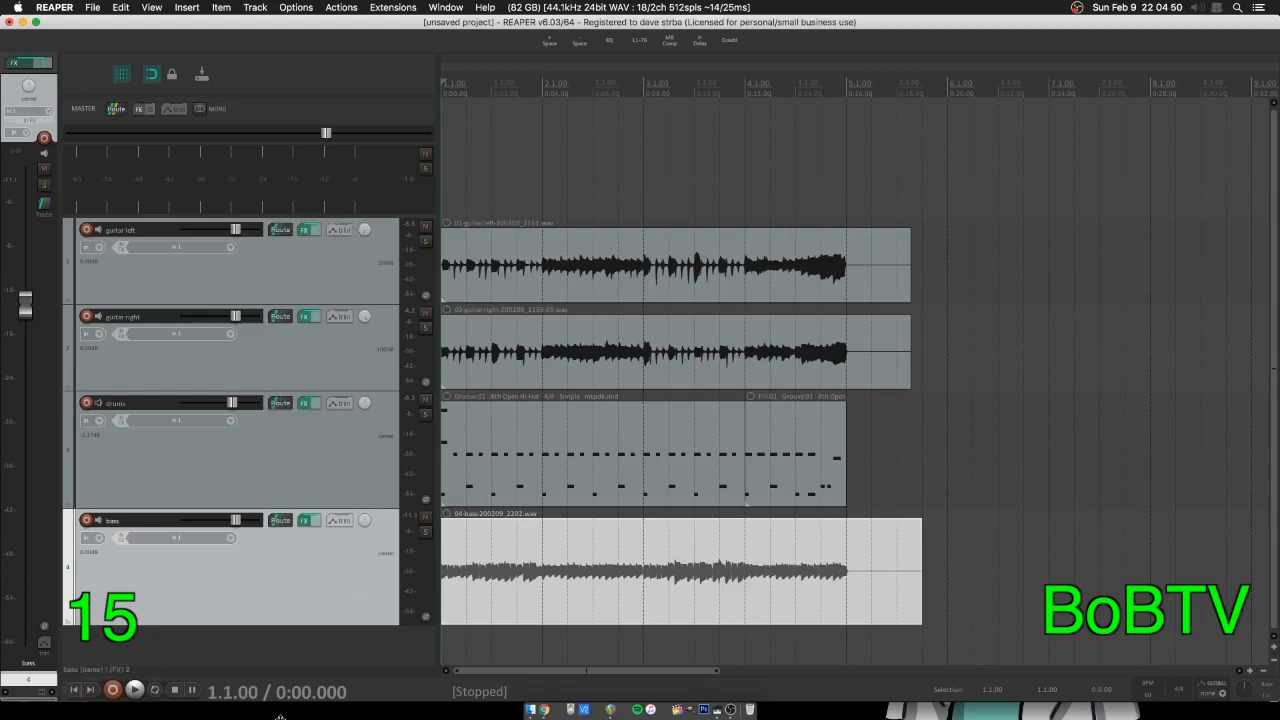
Play the mix from the project start, toggling solo on the bass track twice to compare, and stop at the end
left_click(133, 690)
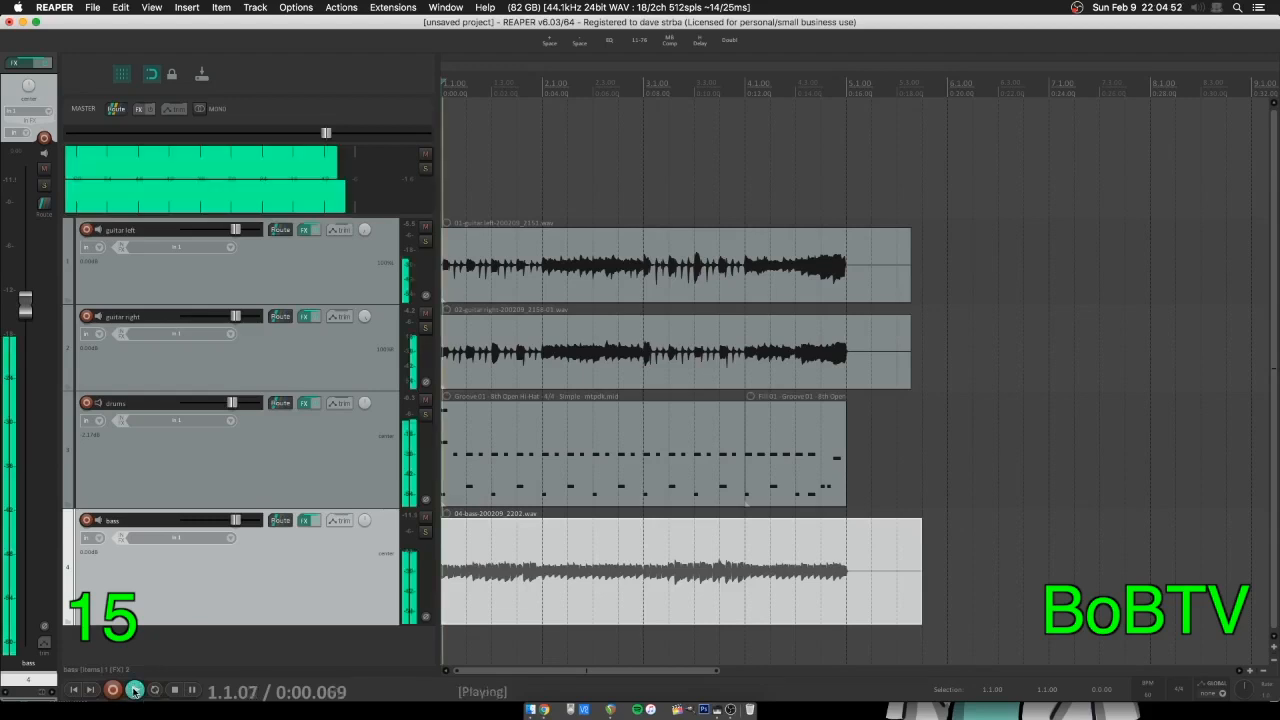
left_click(425, 533)
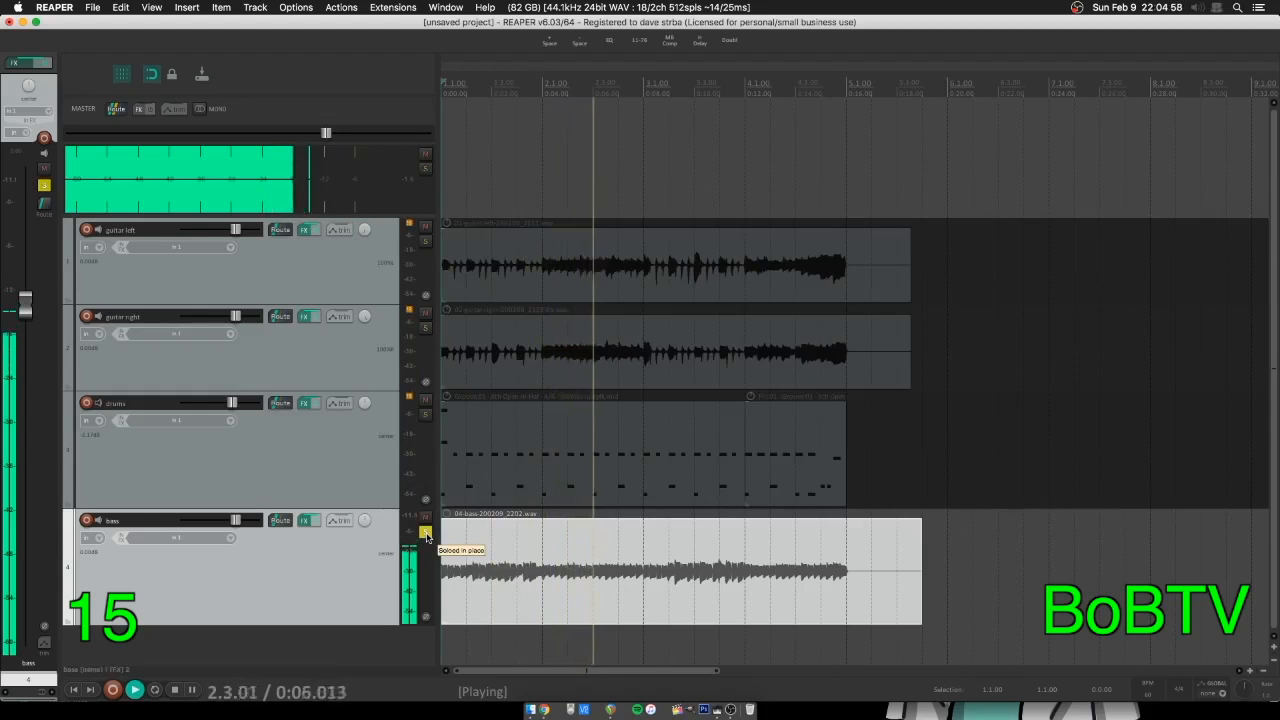
left_click(425, 533)
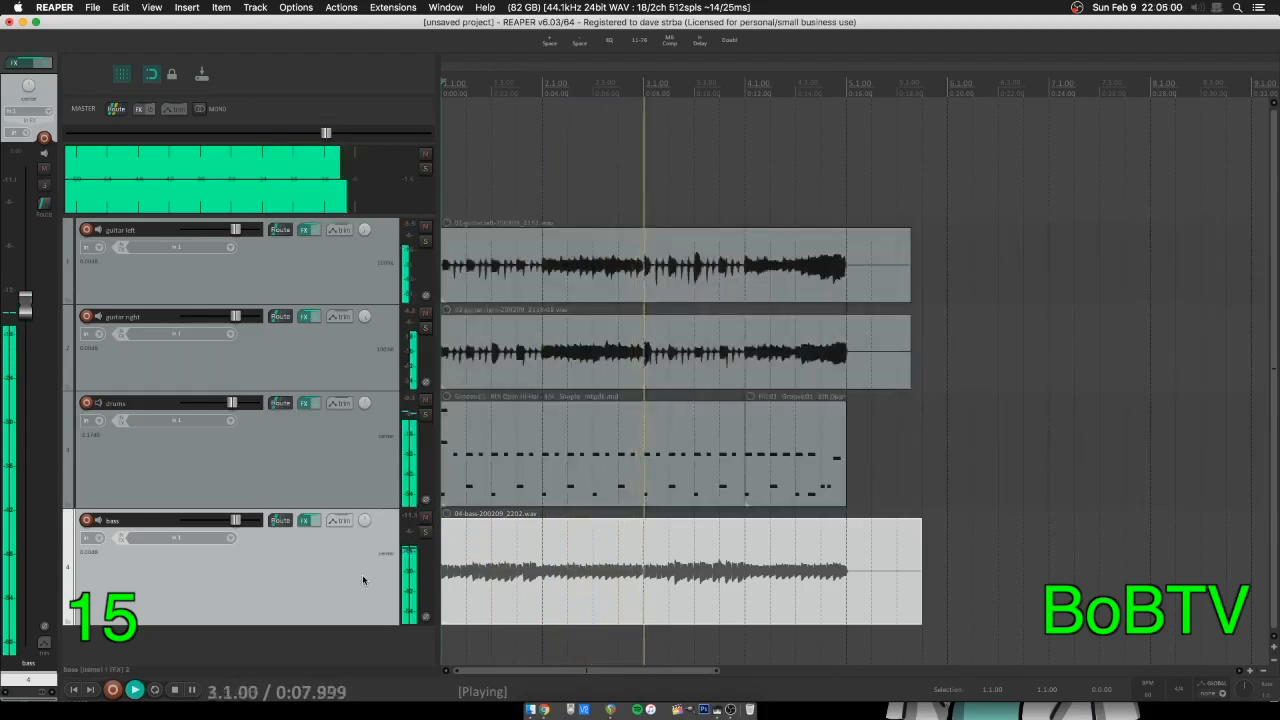
left_click(425, 533)
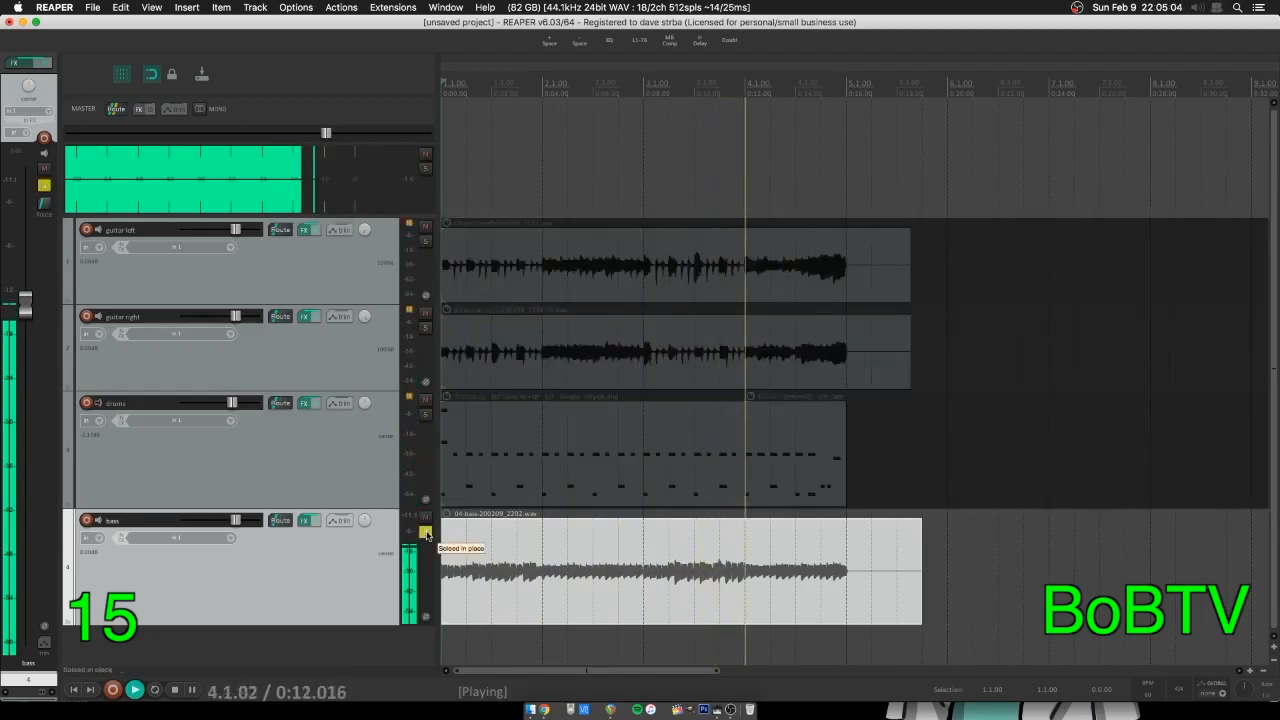
left_click(425, 533)
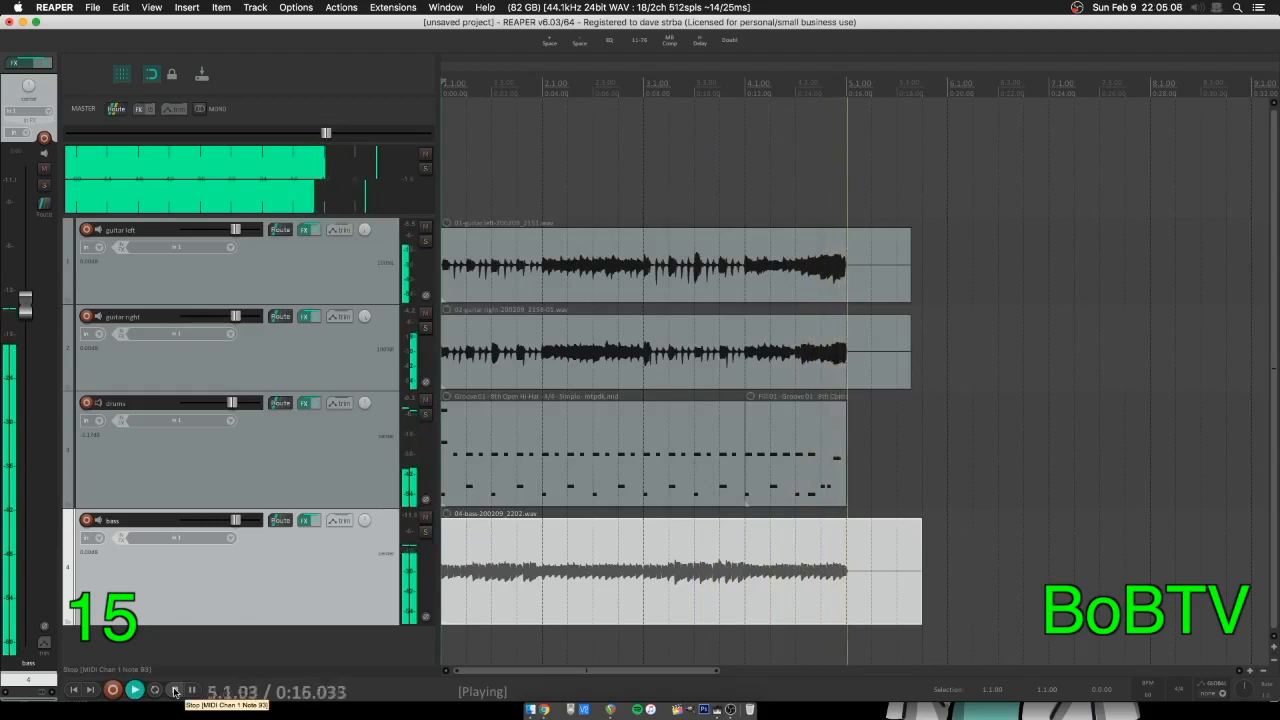
left_click(175, 690)
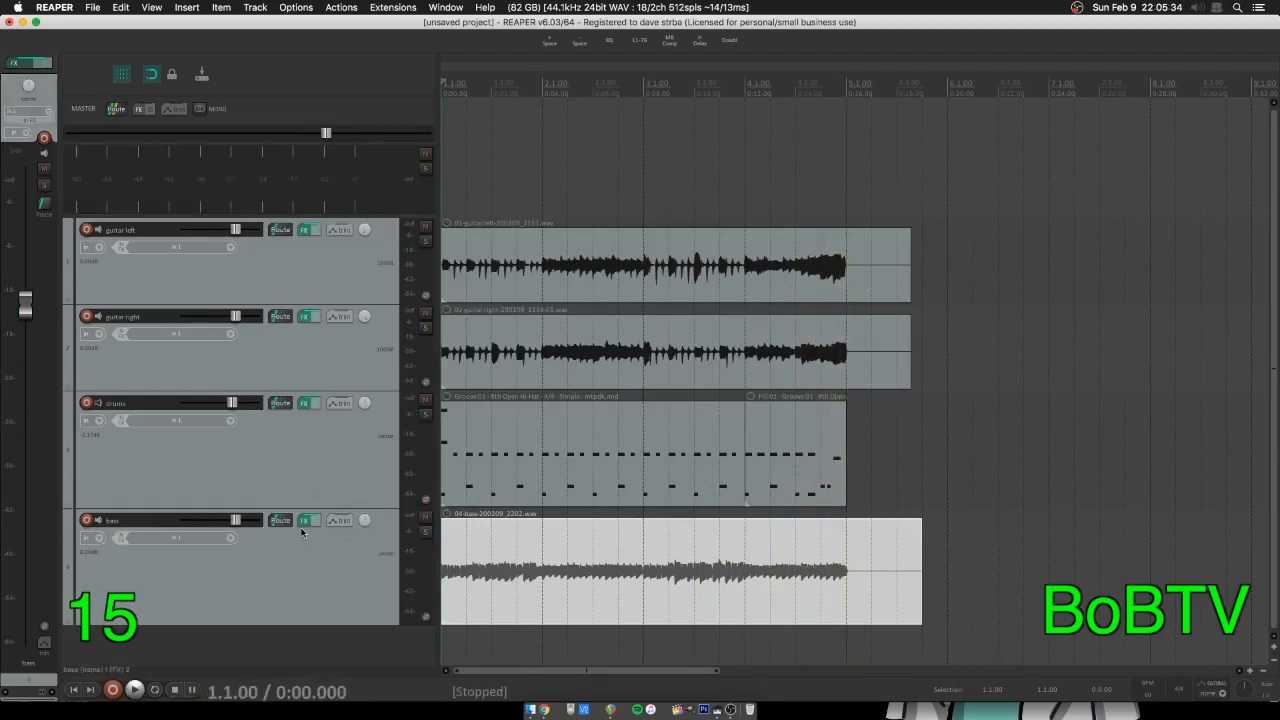
Search all plug-ins for "bod" and add VST: BOD (TSE AUDIO) to the bass track's FX chain after ReaPitch
left_click(305, 520)
left_click(468, 266)
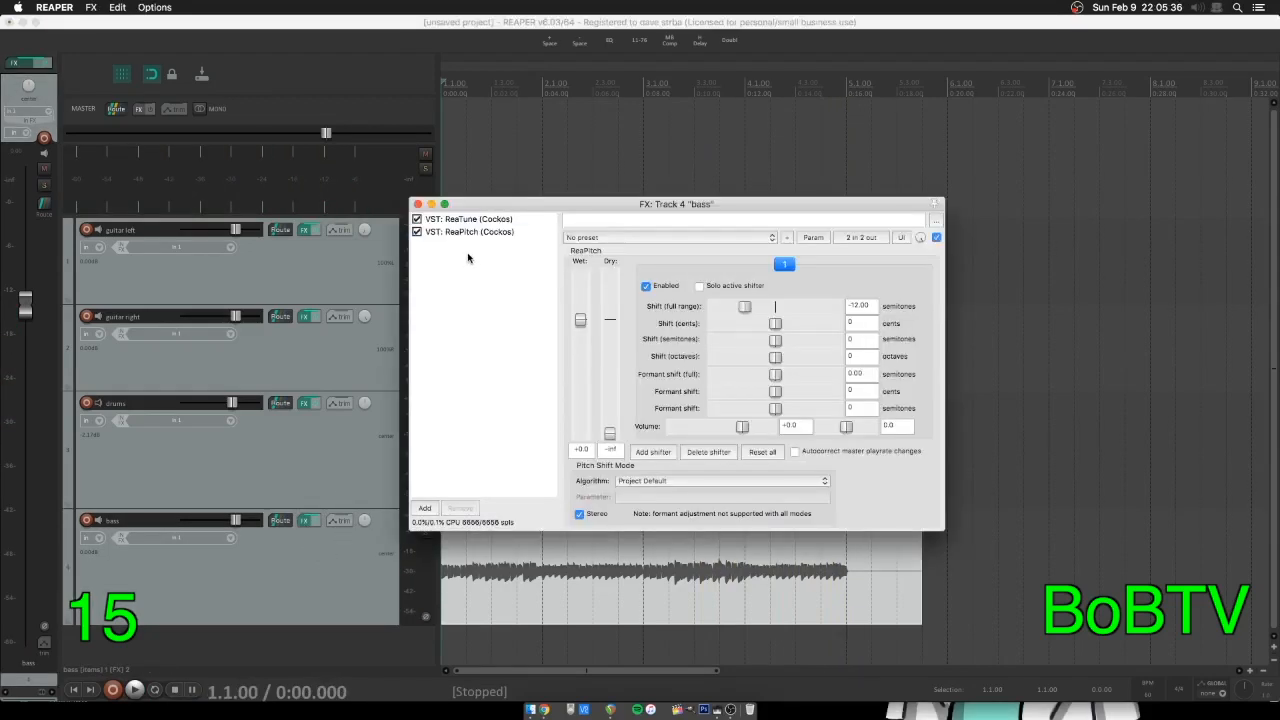
double_click(462, 278)
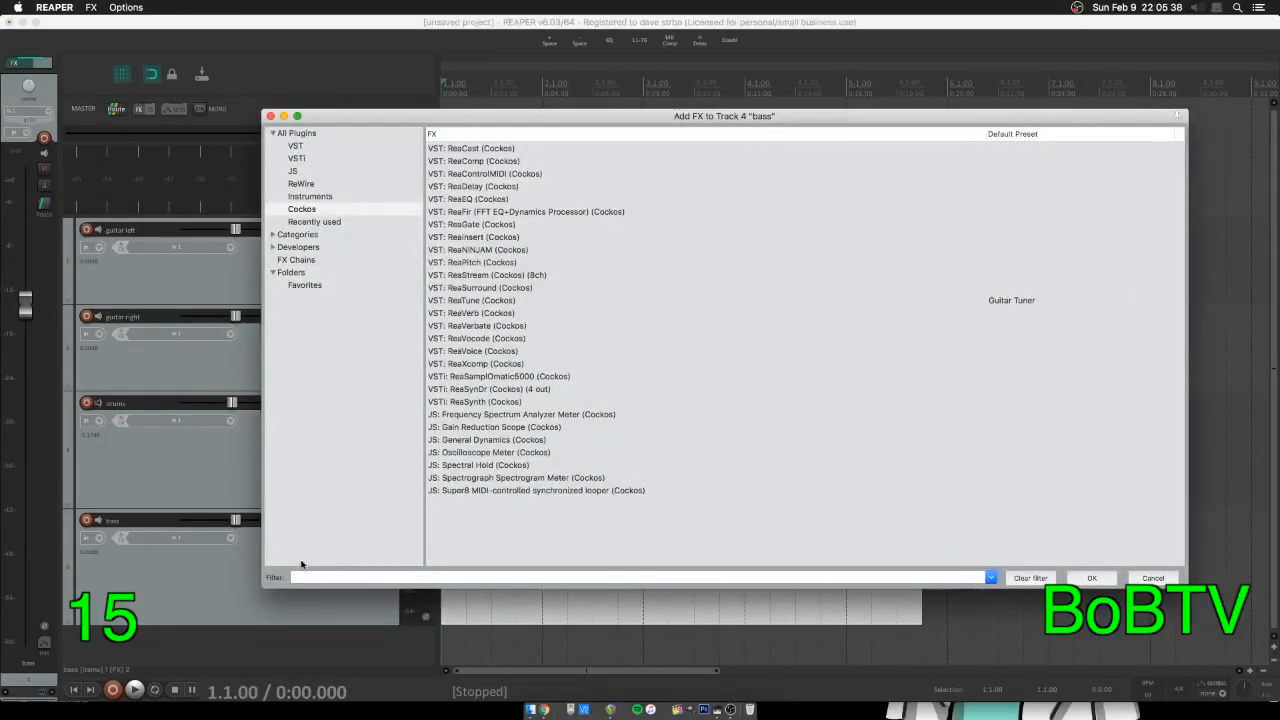
type("bod")
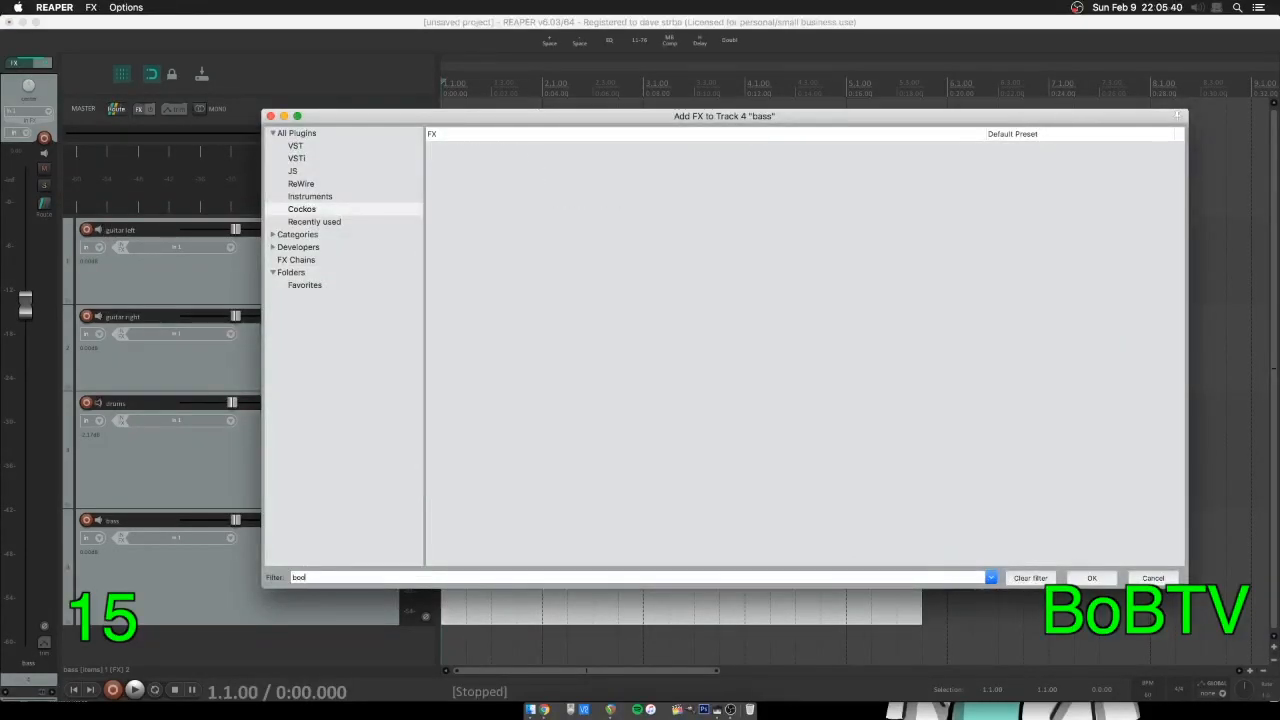
left_click(306, 134)
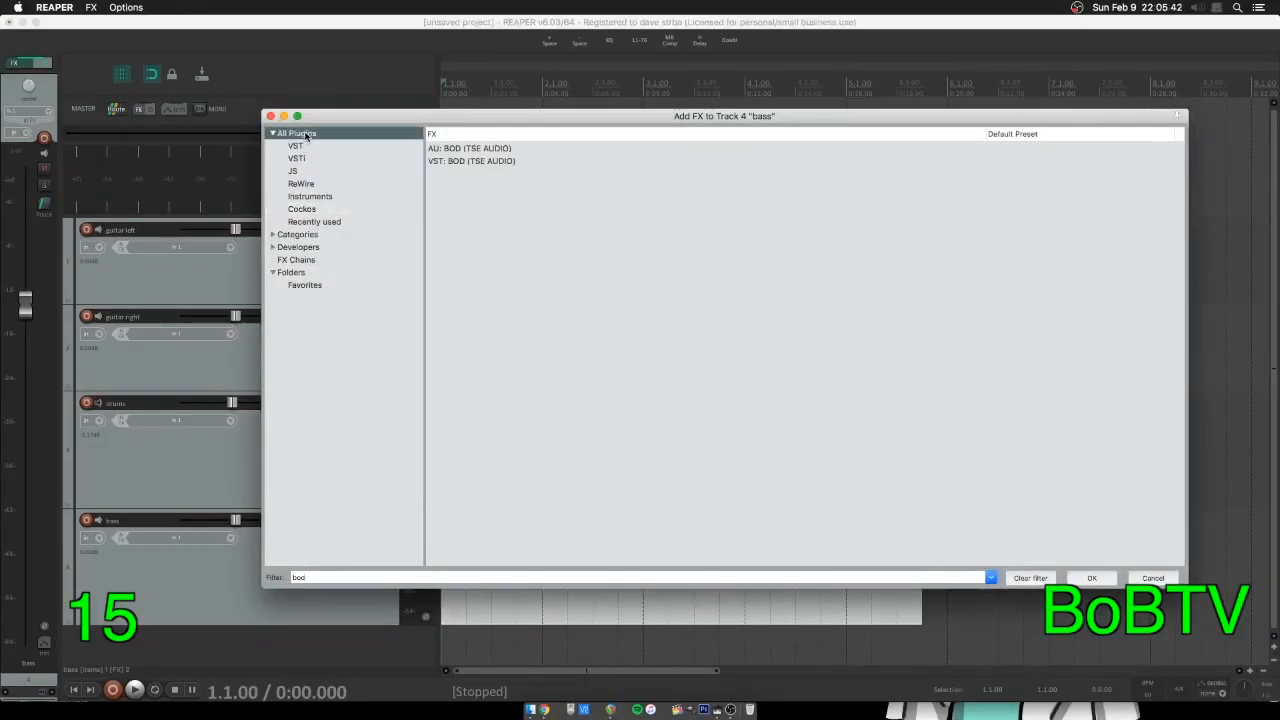
left_click(313, 577)
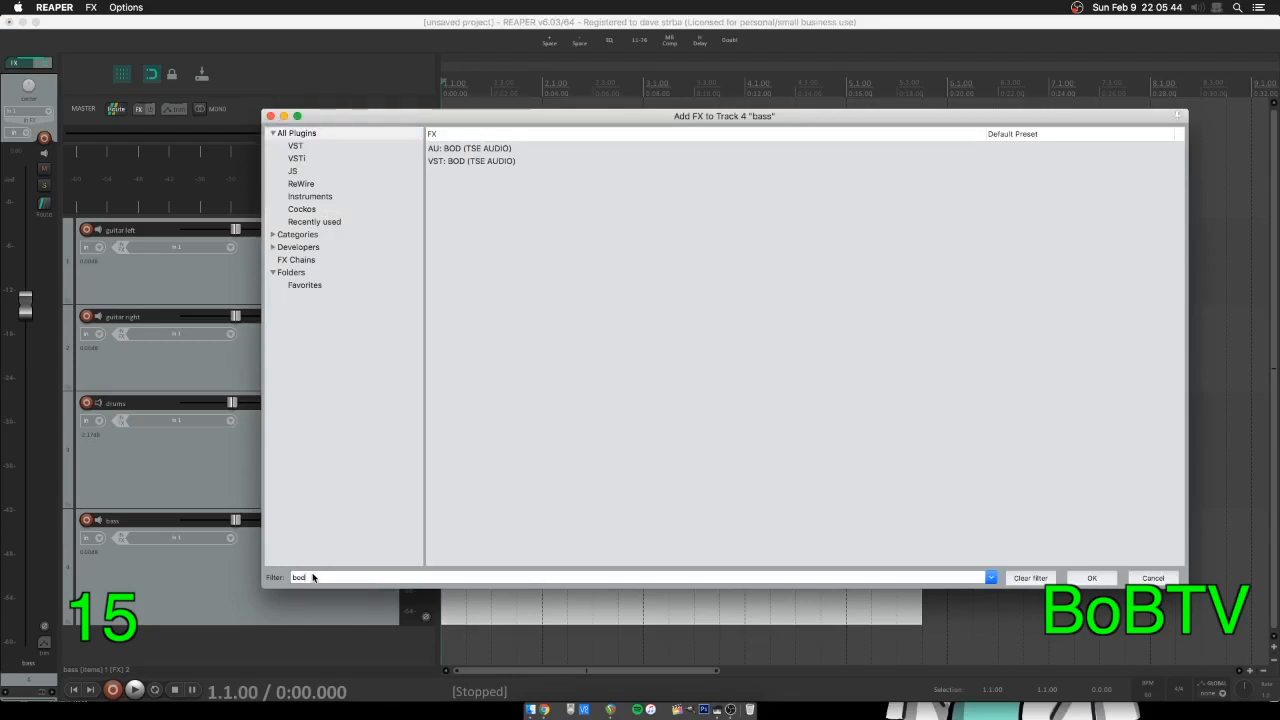
double_click(491, 161)
left_click_drag(594, 197, 589, 99)
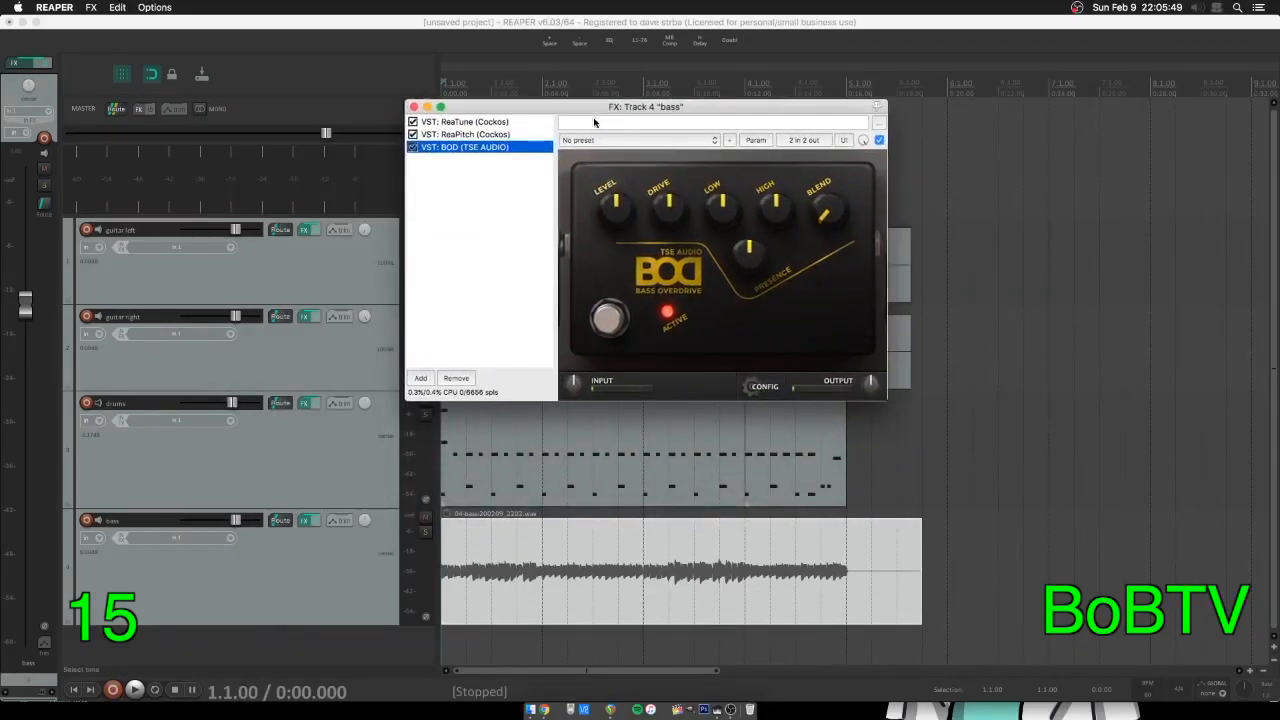
Solo the bass track and listen to it with BOD active at its initial settings, then stop playback
left_click(425, 533)
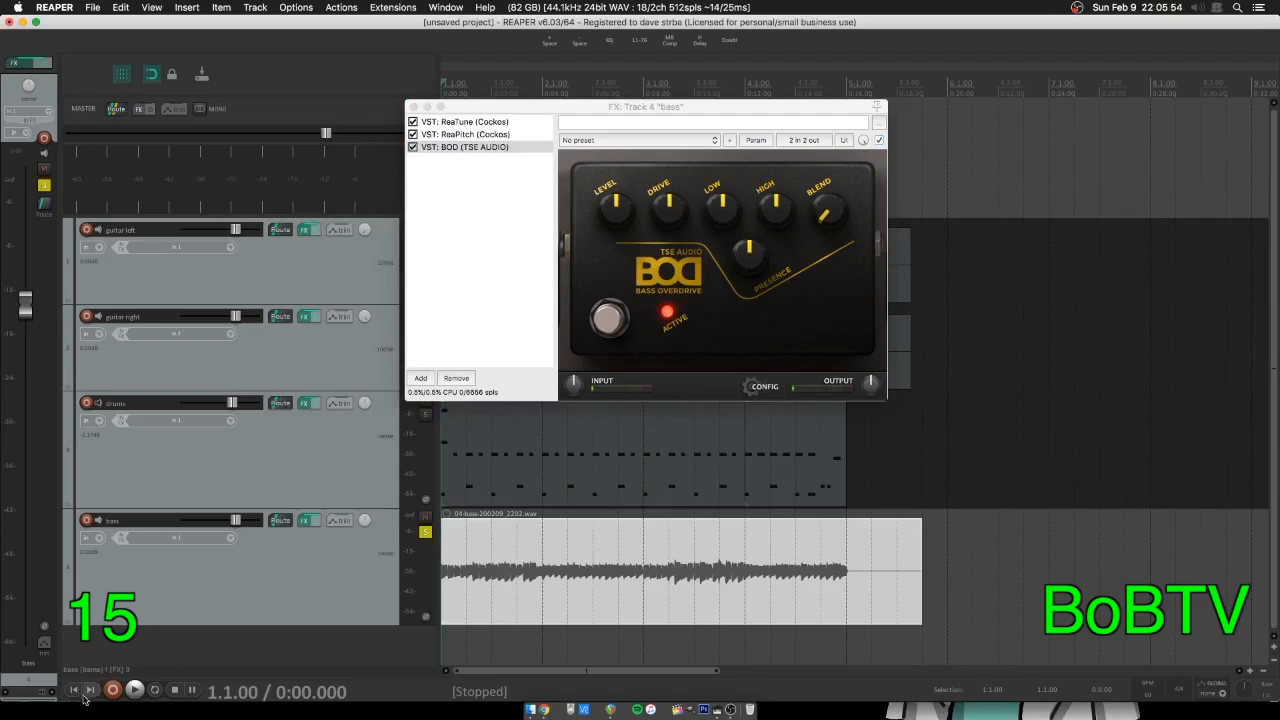
left_click(135, 690)
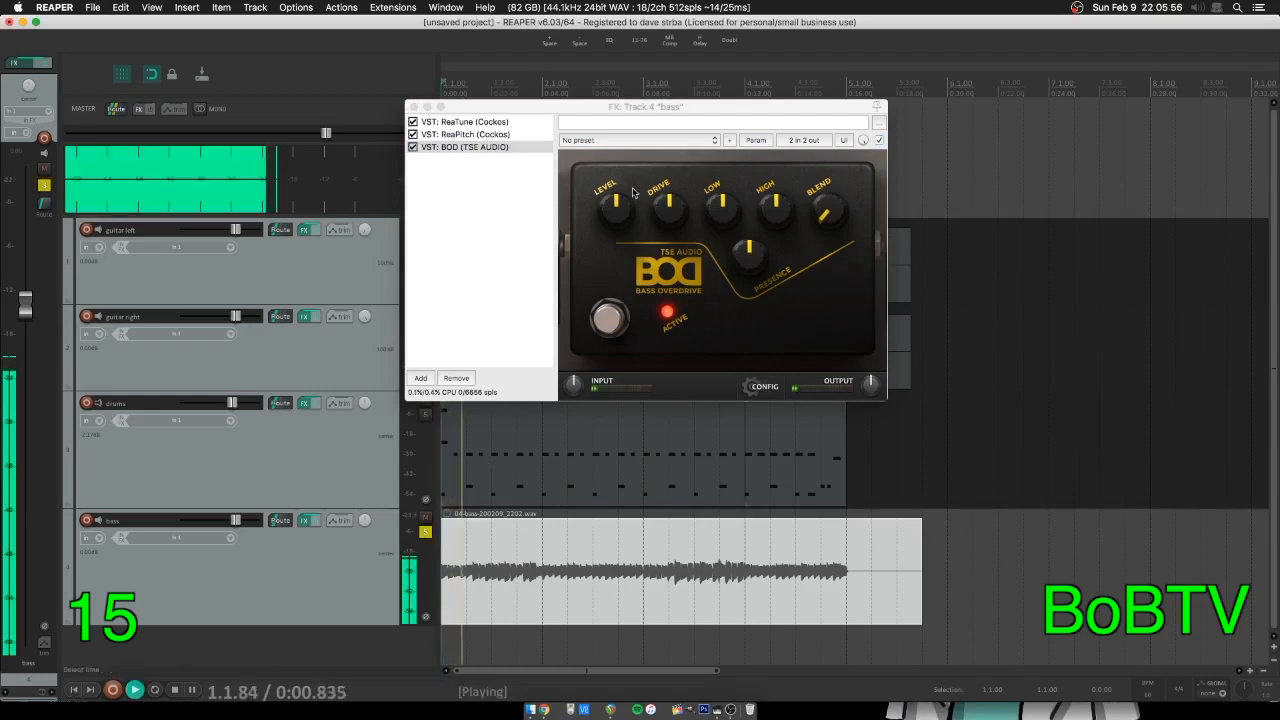
left_click_drag(650, 108, 692, 140)
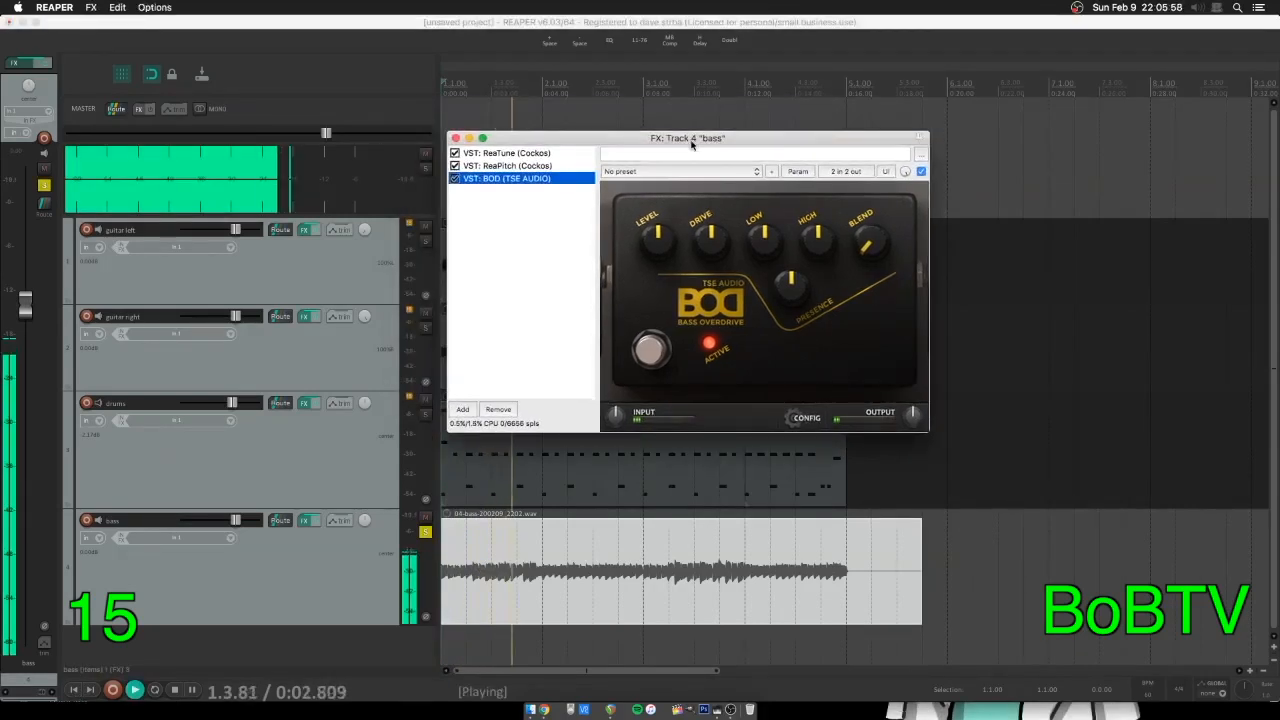
left_click(174, 690)
left_click(174, 690)
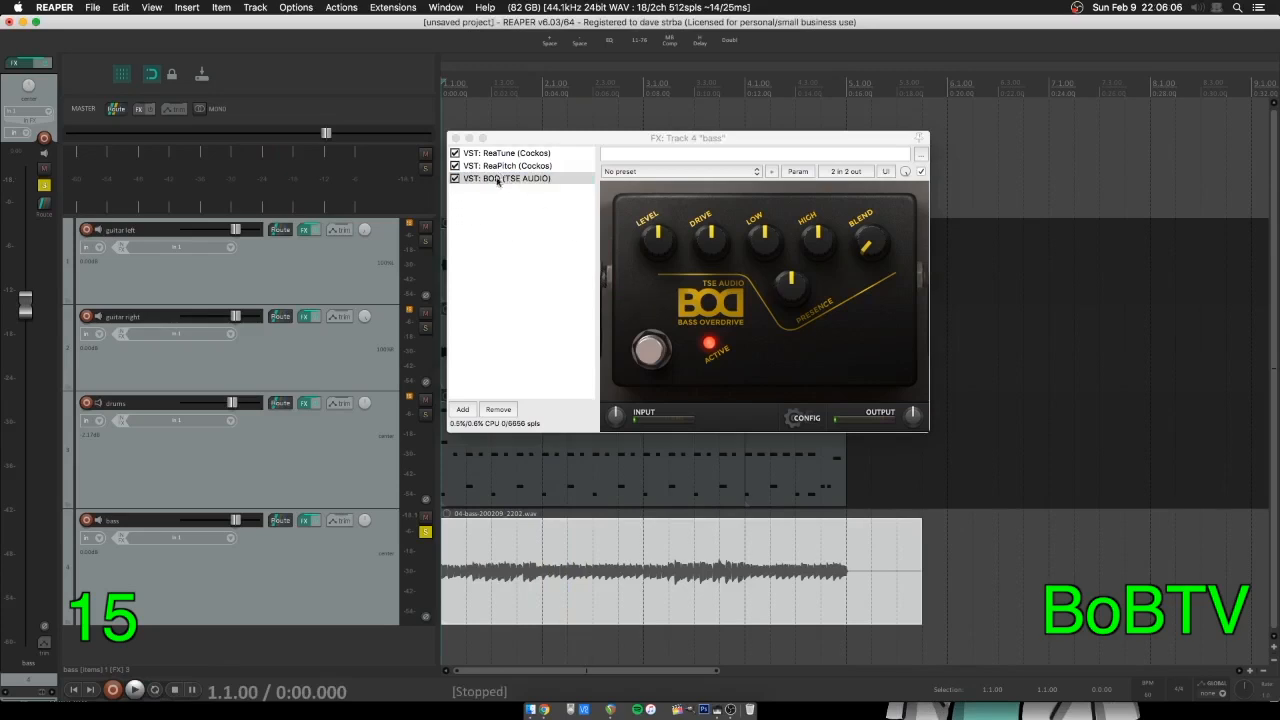
Compare the soloed bass with BOD bypassed and re-enabled during playback
left_click(456, 179)
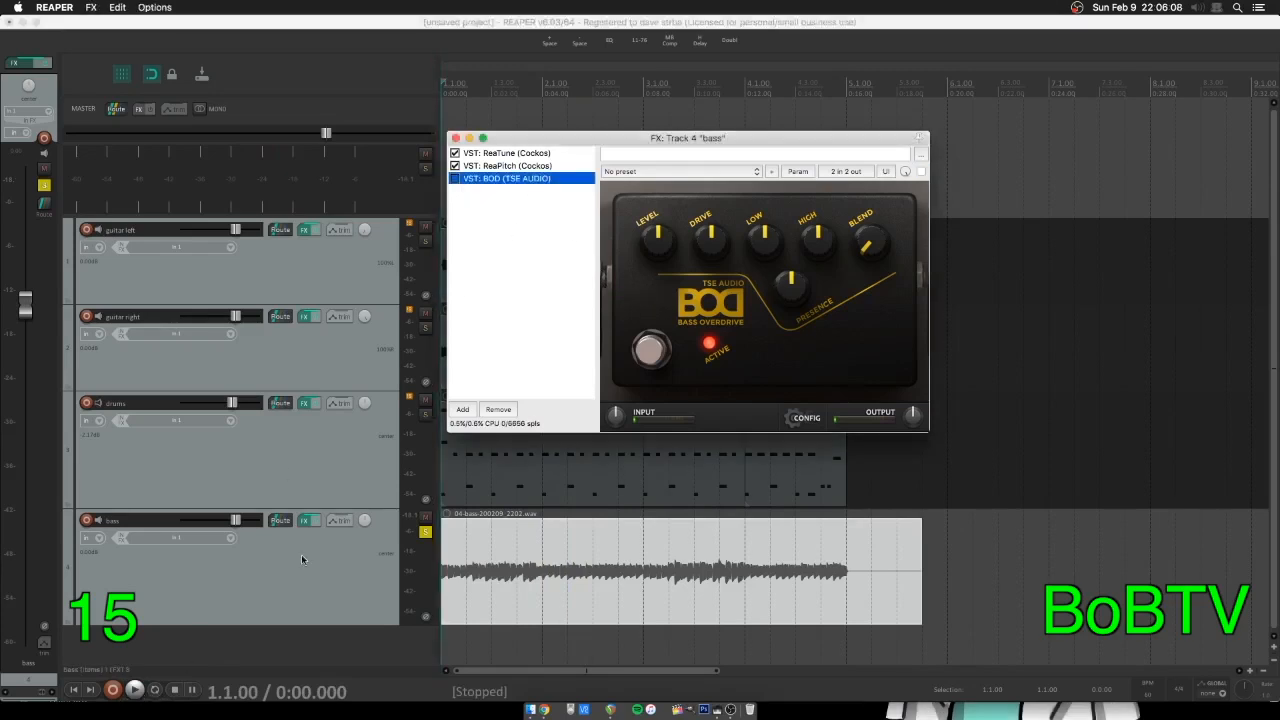
left_click(136, 691)
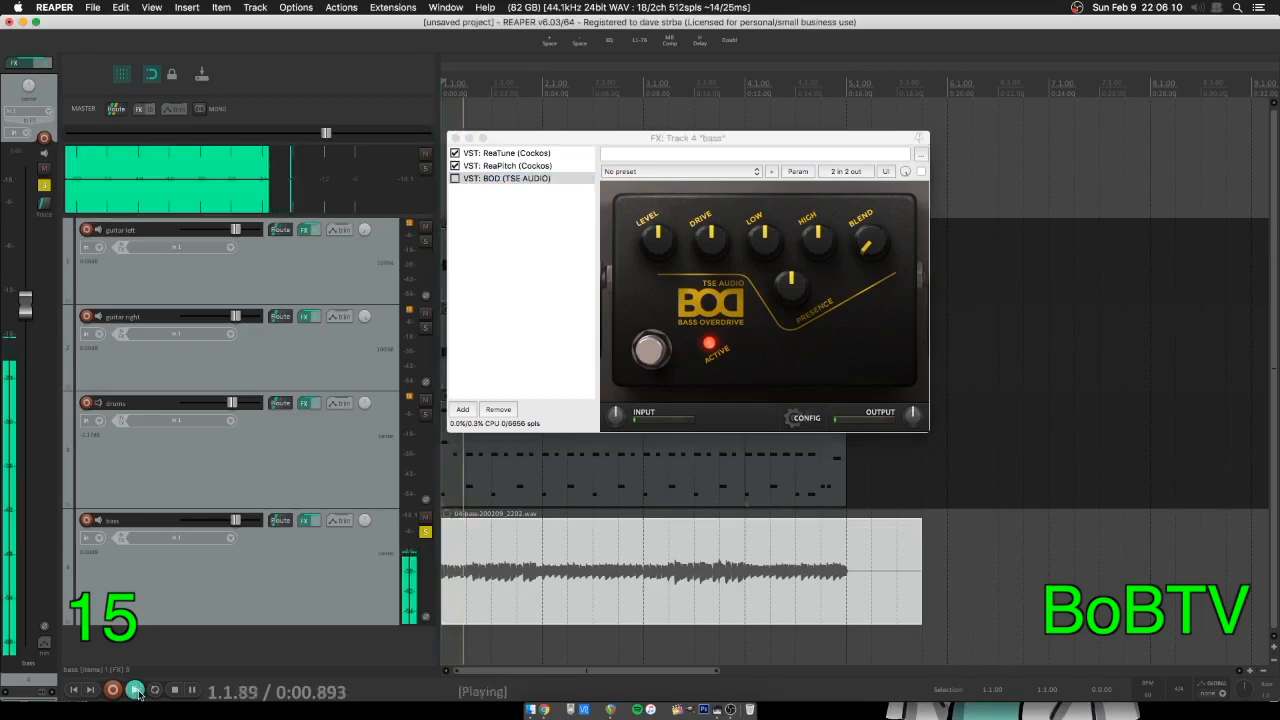
left_click(456, 178)
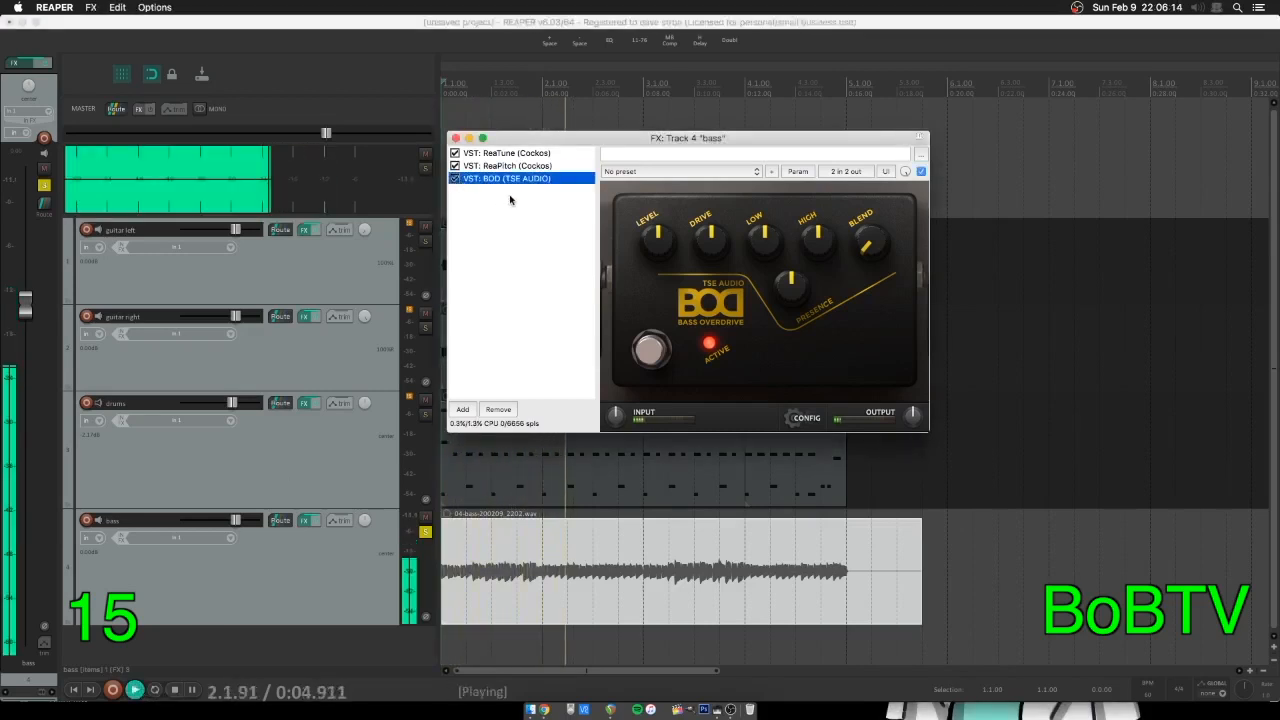
Raise BOD's Level and Drive above their centre positions on the bass track, stopping playback between the adjustments
left_click_drag(660, 247, 644, 224)
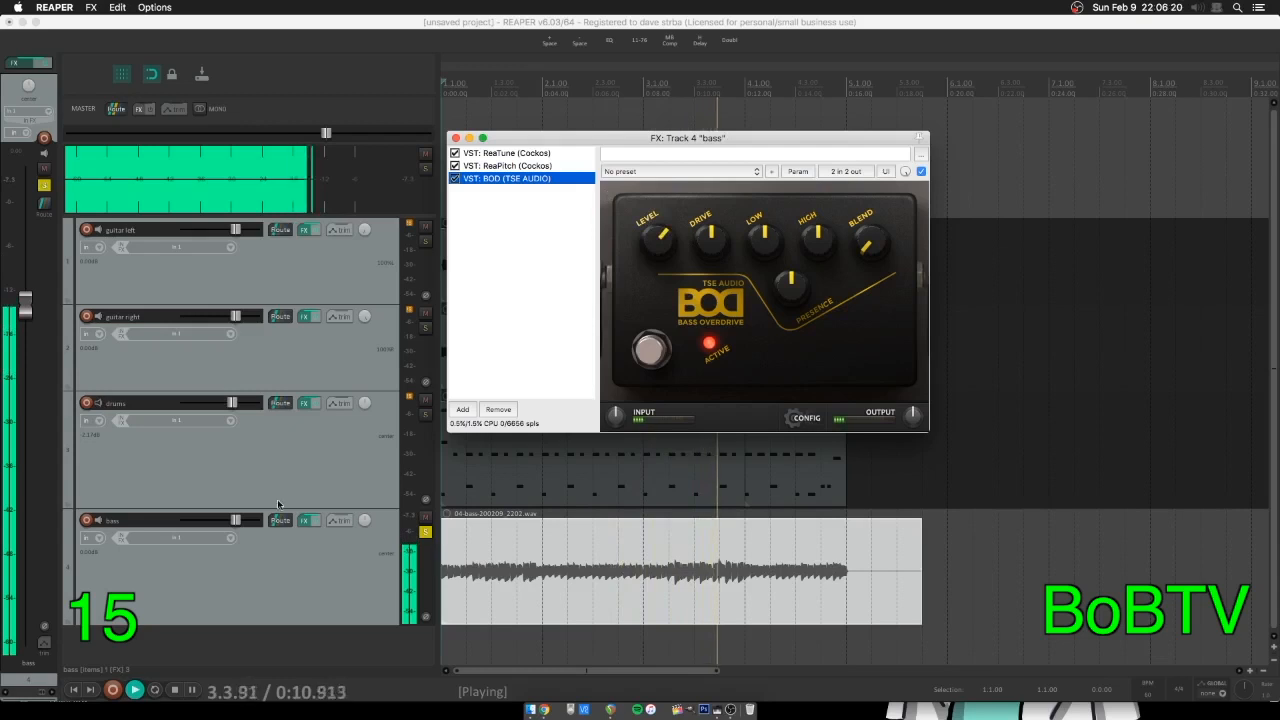
key("space")
left_click(563, 435)
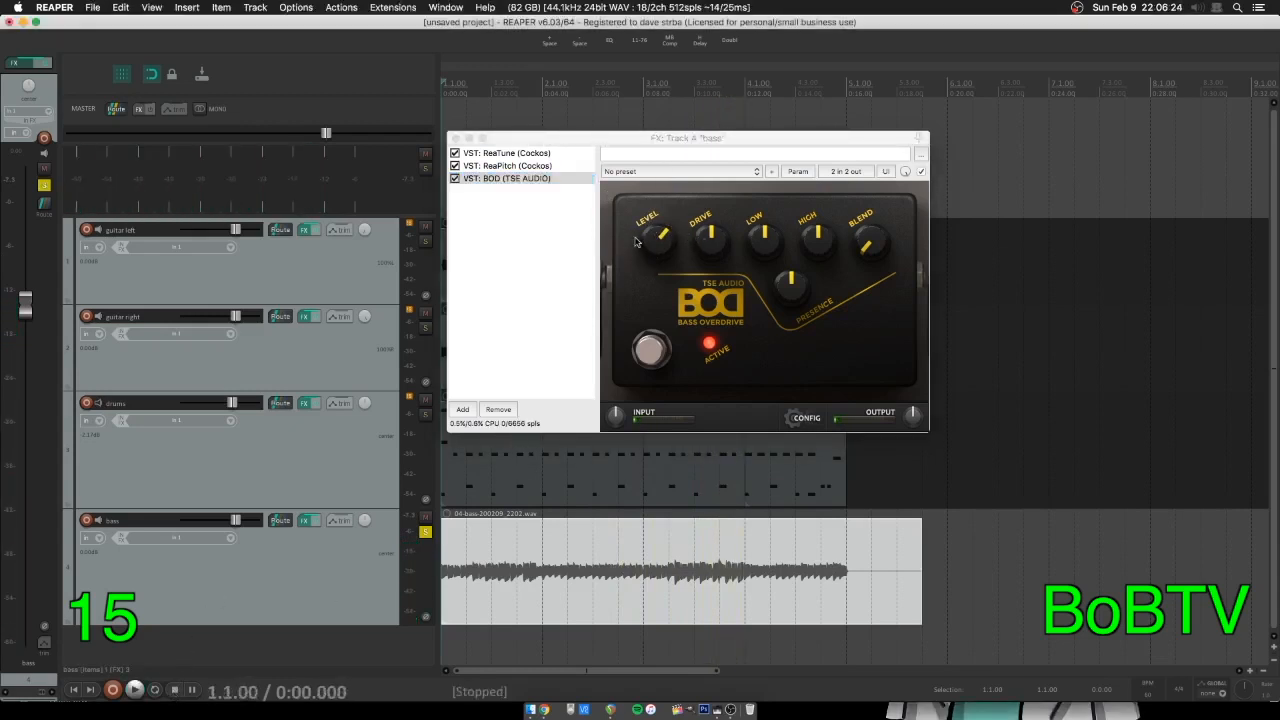
left_click(652, 247)
left_click_drag(706, 251, 706, 232)
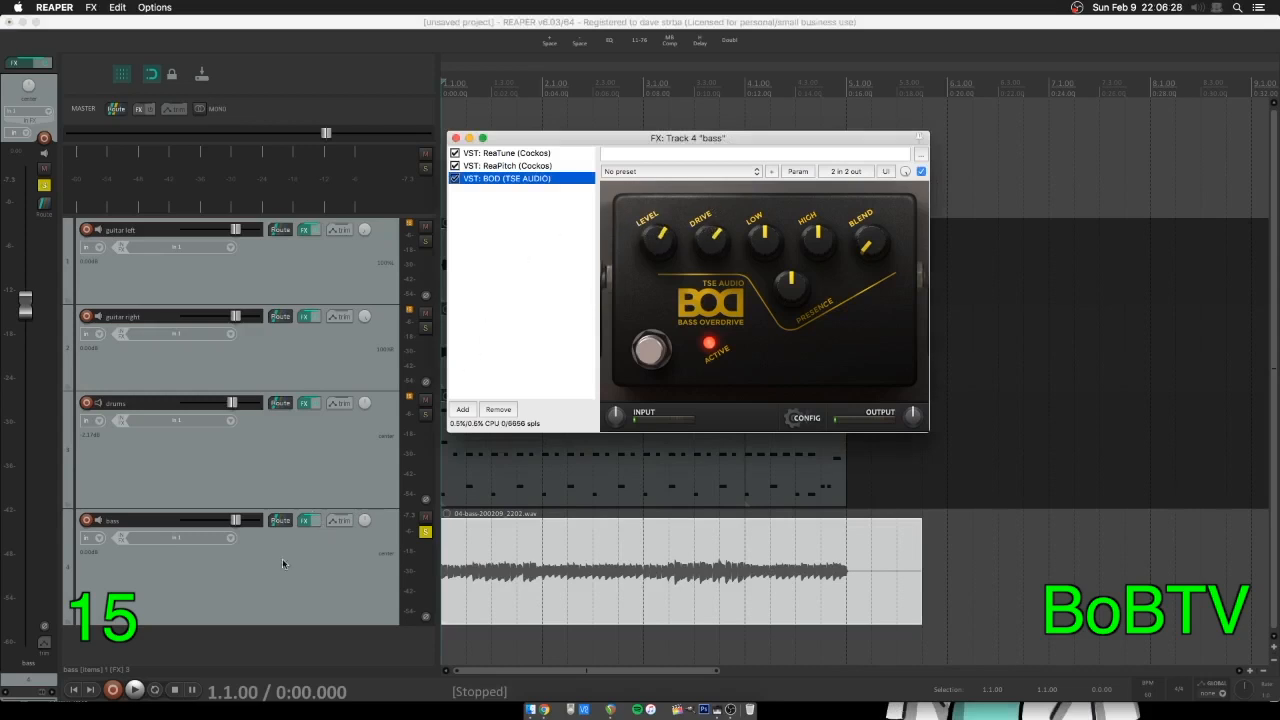
Replay the soloed bass from the project start, lower BOD's Low control slightly, close the FX window, and stop playback
left_click(74, 691)
left_click(134, 690)
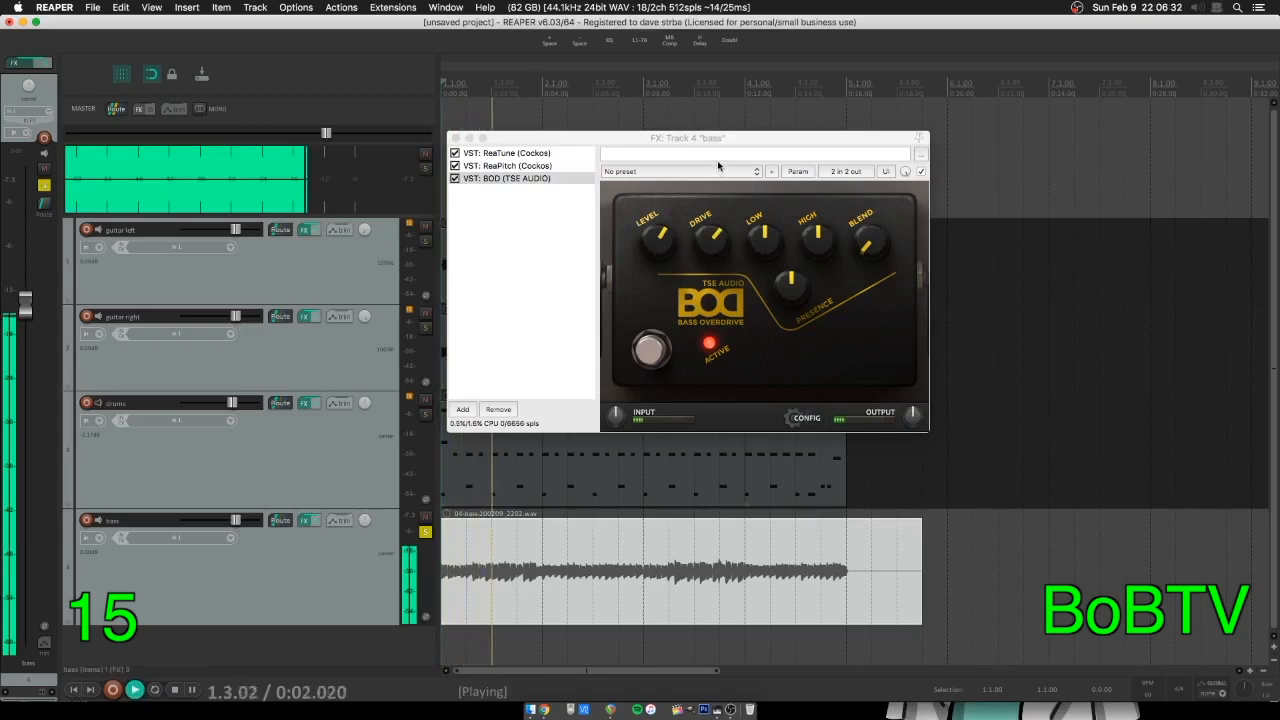
left_click_drag(708, 139, 716, 167)
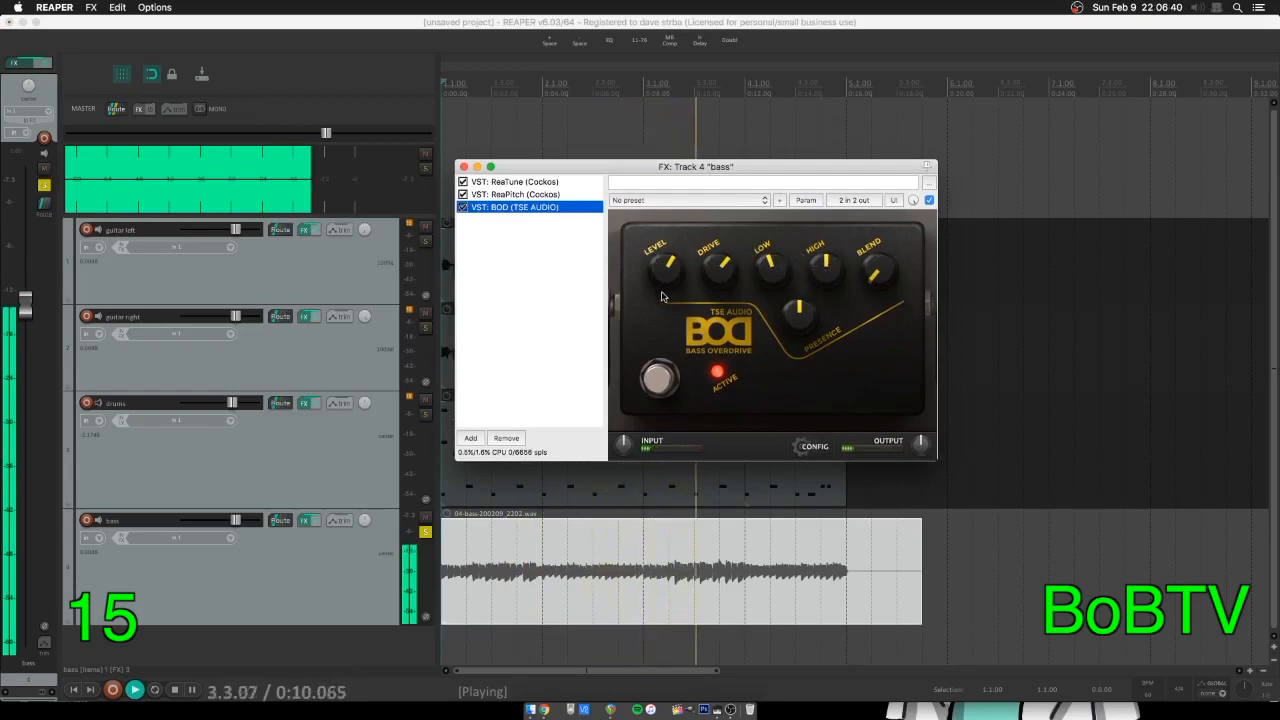
left_click(464, 167)
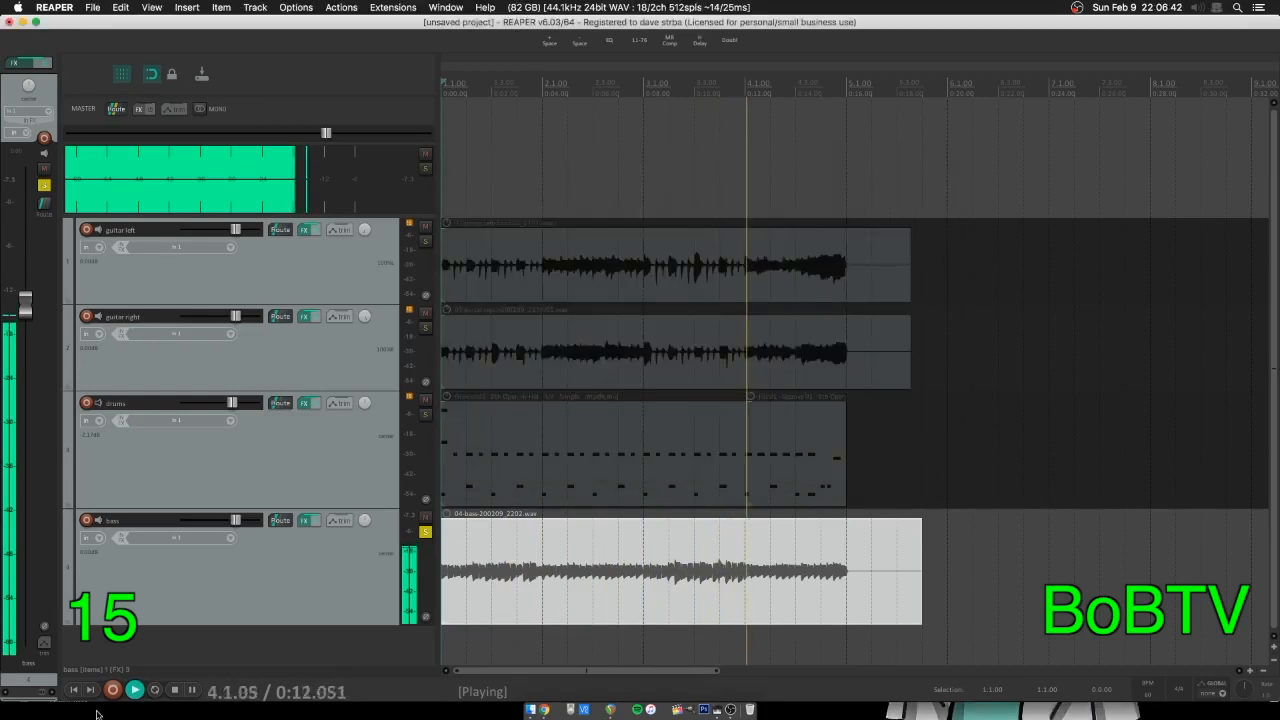
left_click(172, 690)
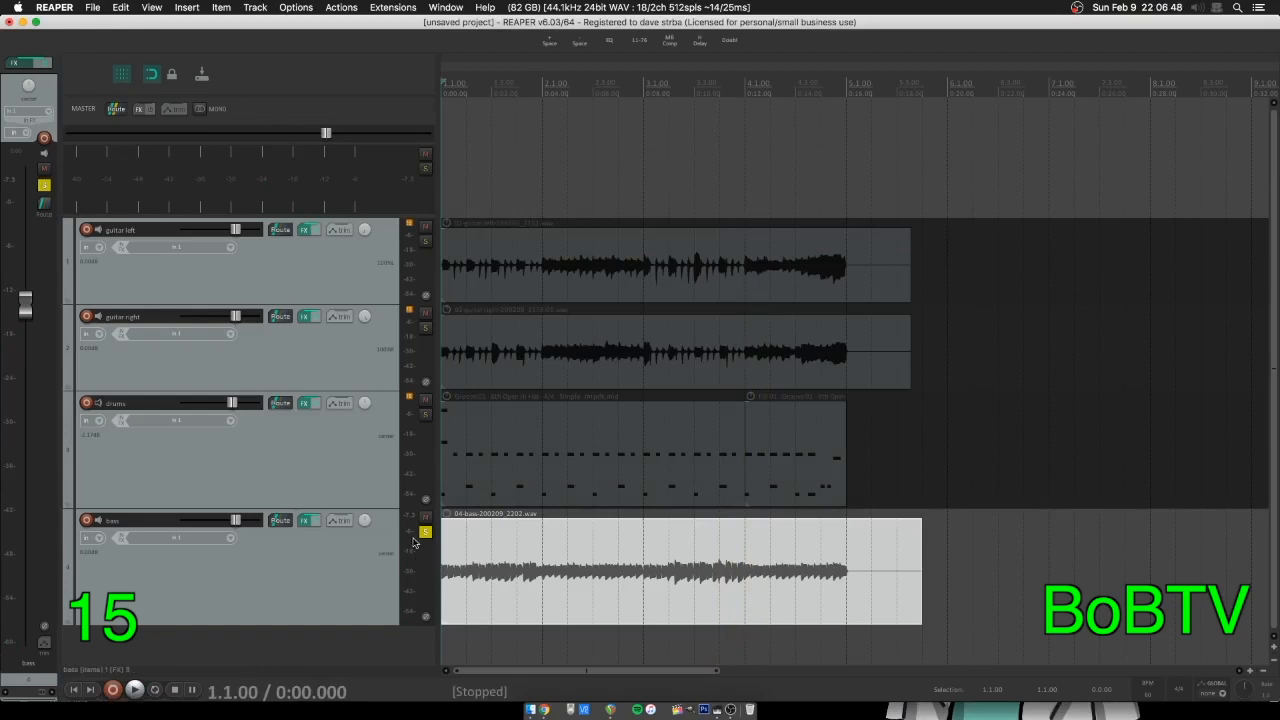
Unsolo the bass track, play the opening of the full mix, and replay it with the guitar left track selected
left_click(425, 532)
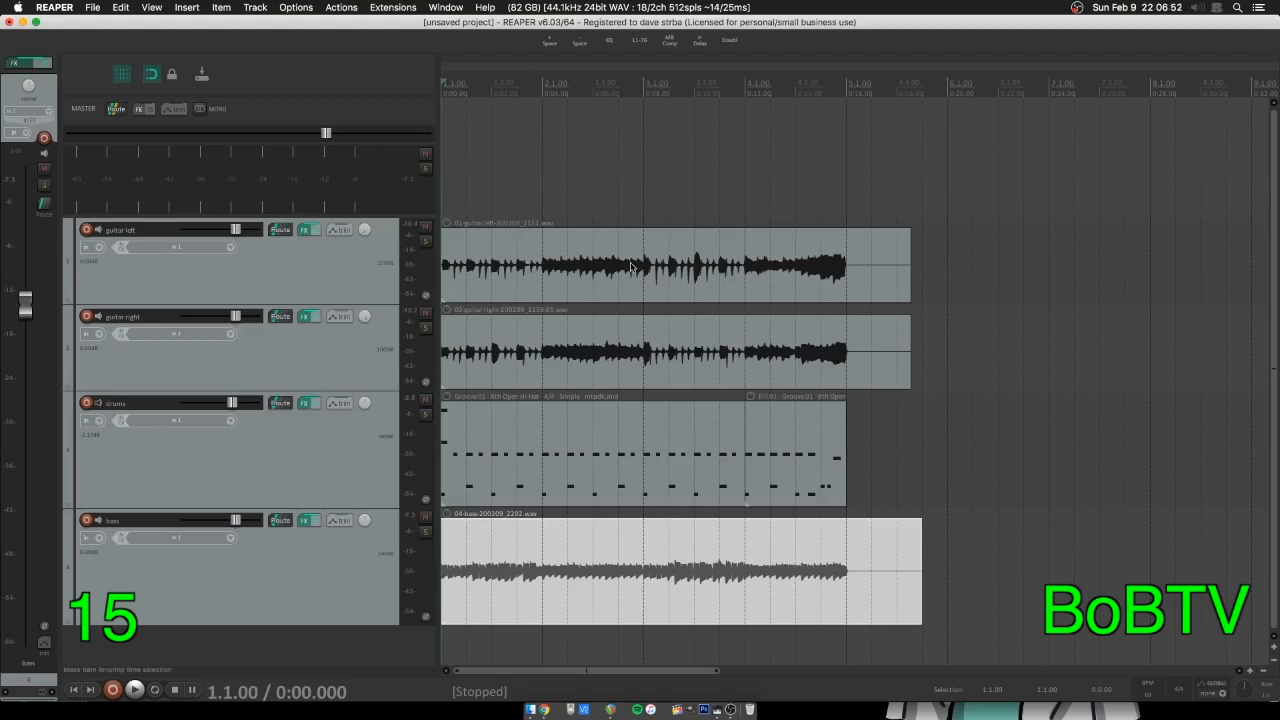
left_click(134, 690)
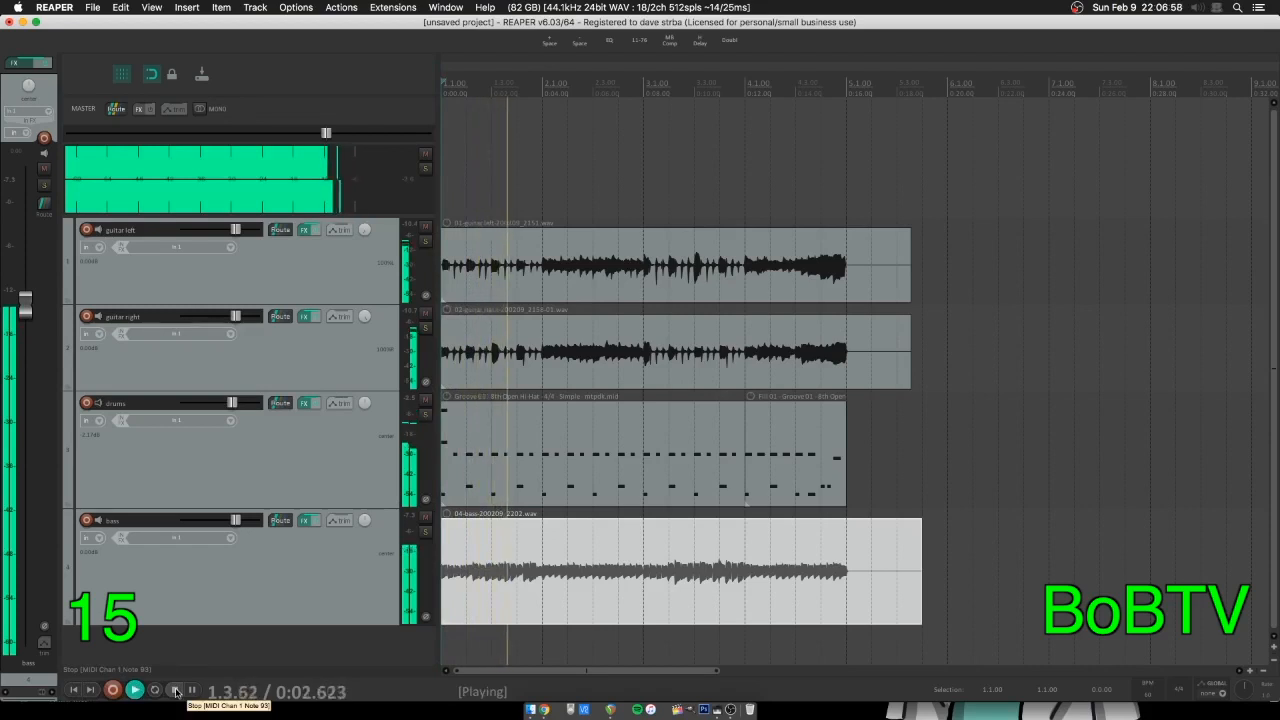
left_click(175, 690)
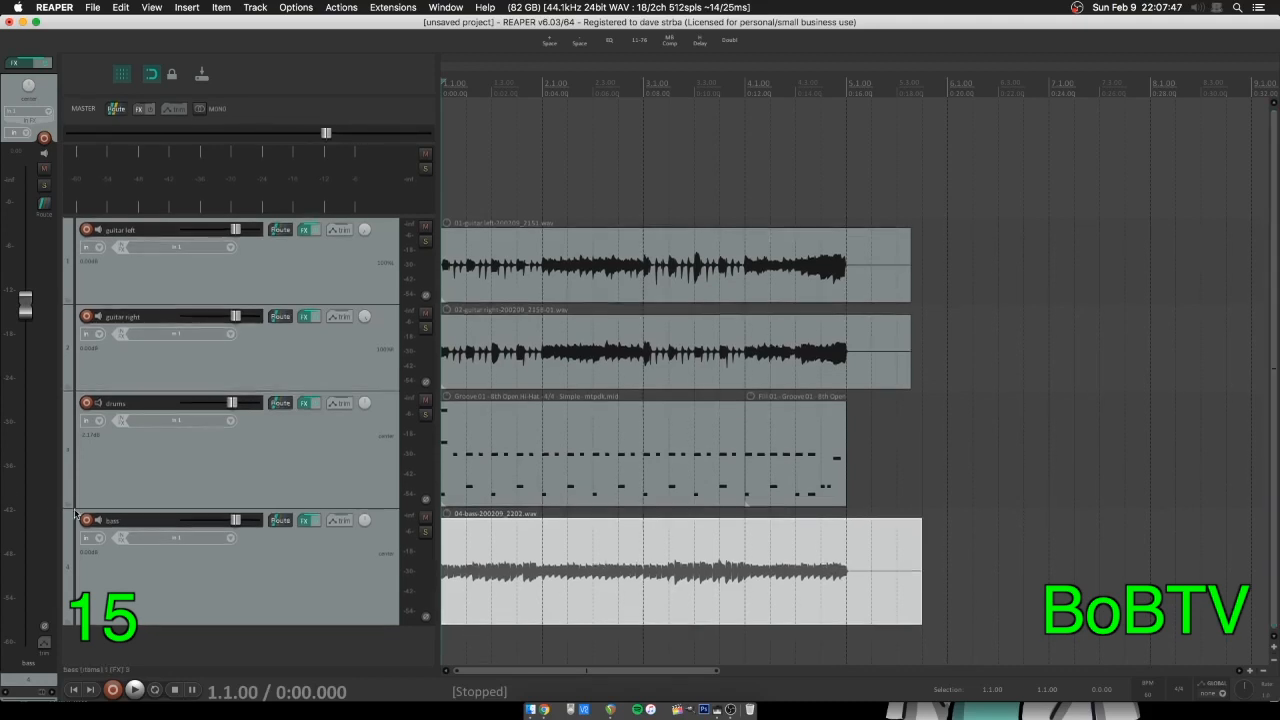
left_click(325, 277)
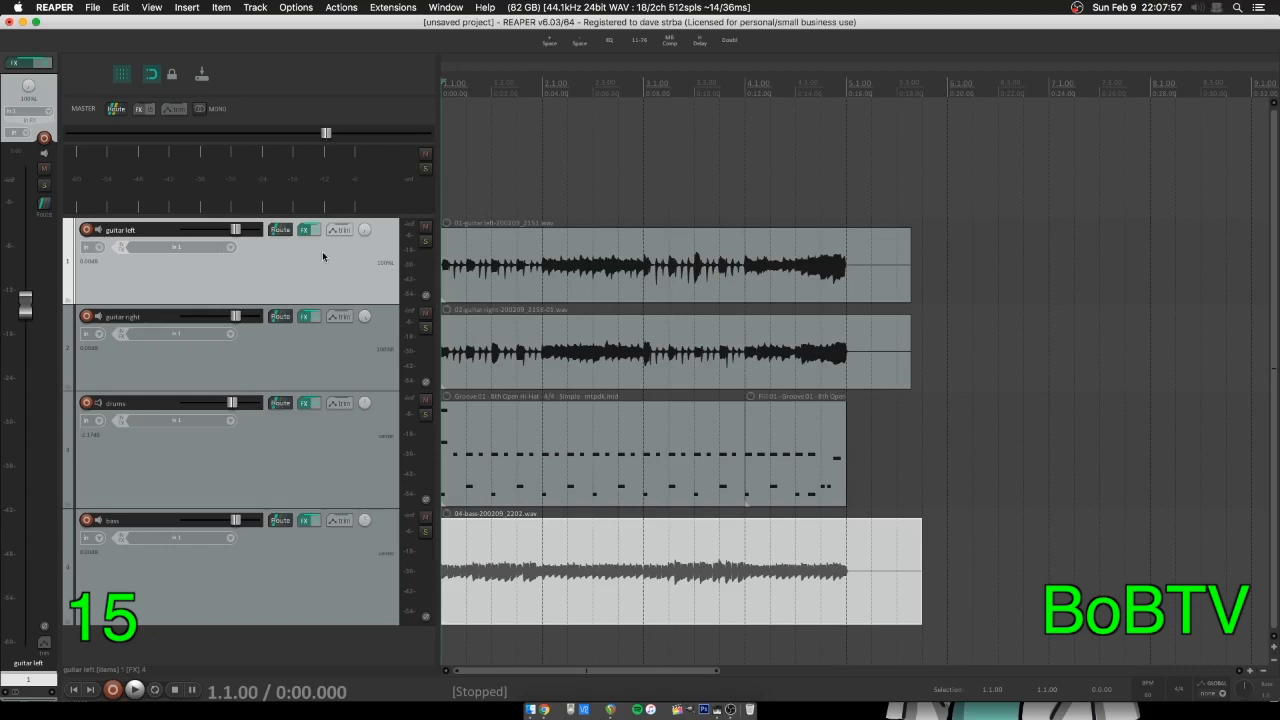
left_click(135, 690)
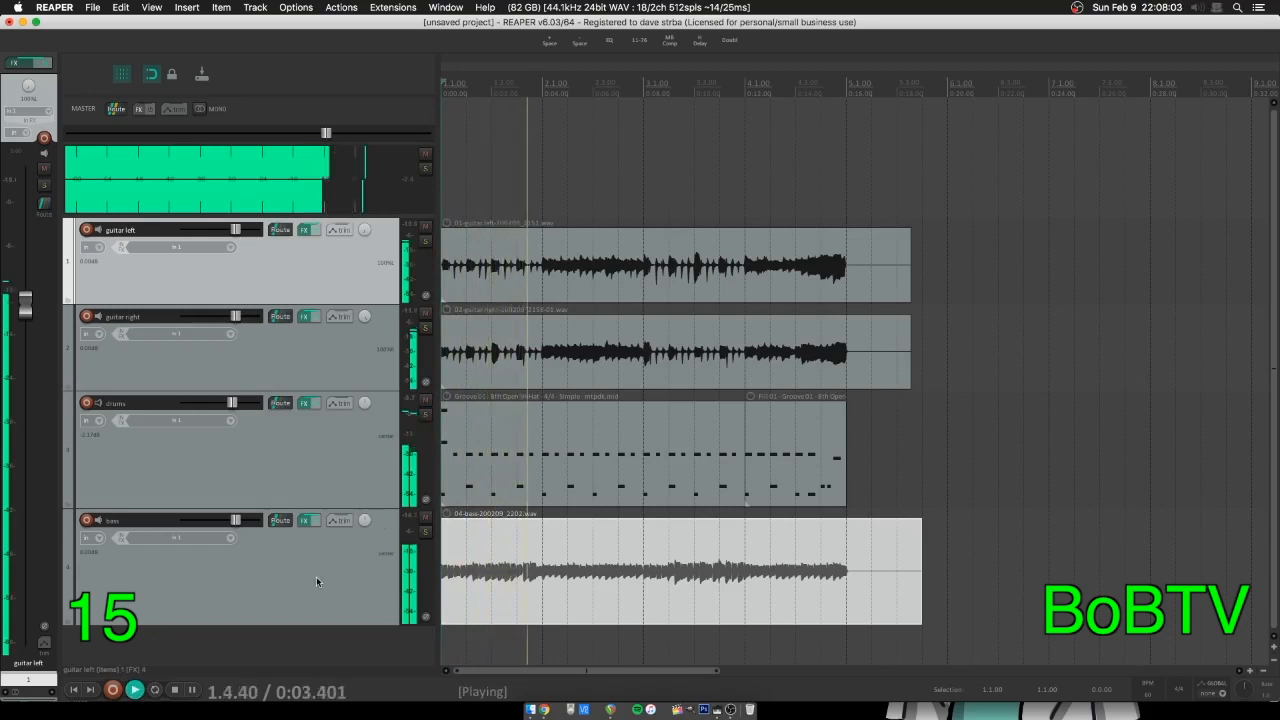
key("space")
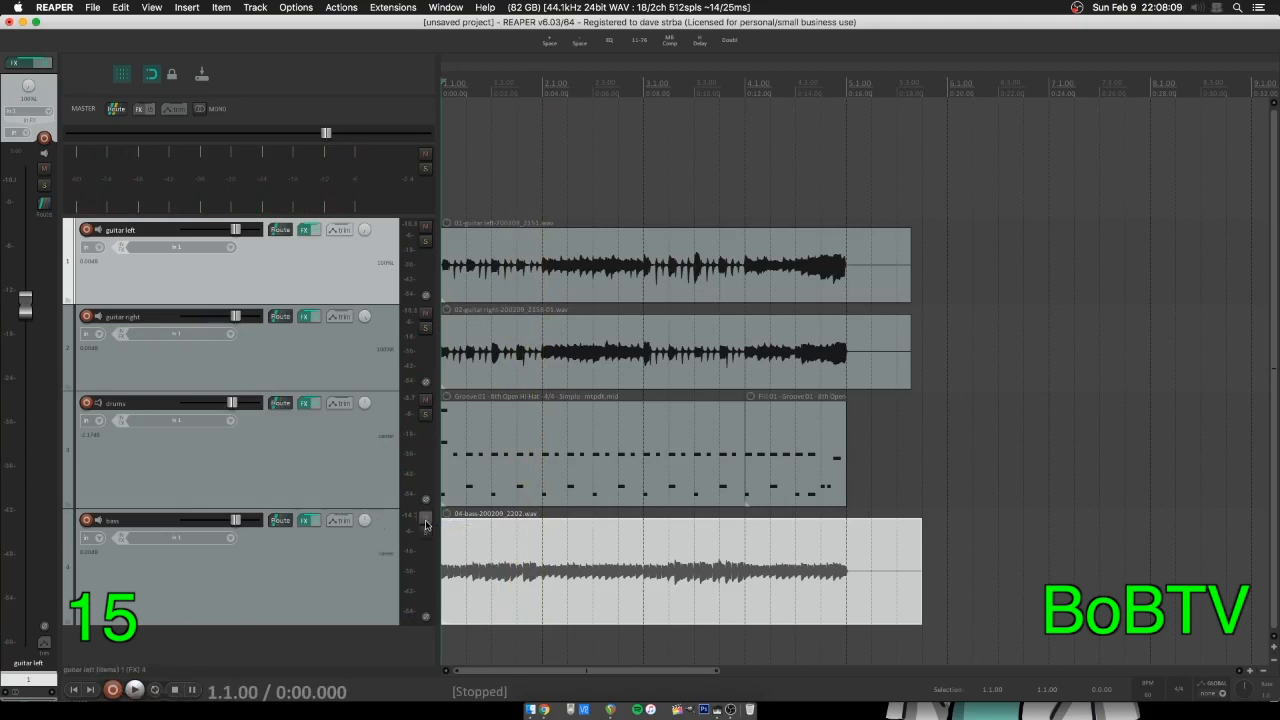
Play the mix from the start with the bass track muted, and unmute it during playback to compare
left_click(135, 690)
left_click(426, 517)
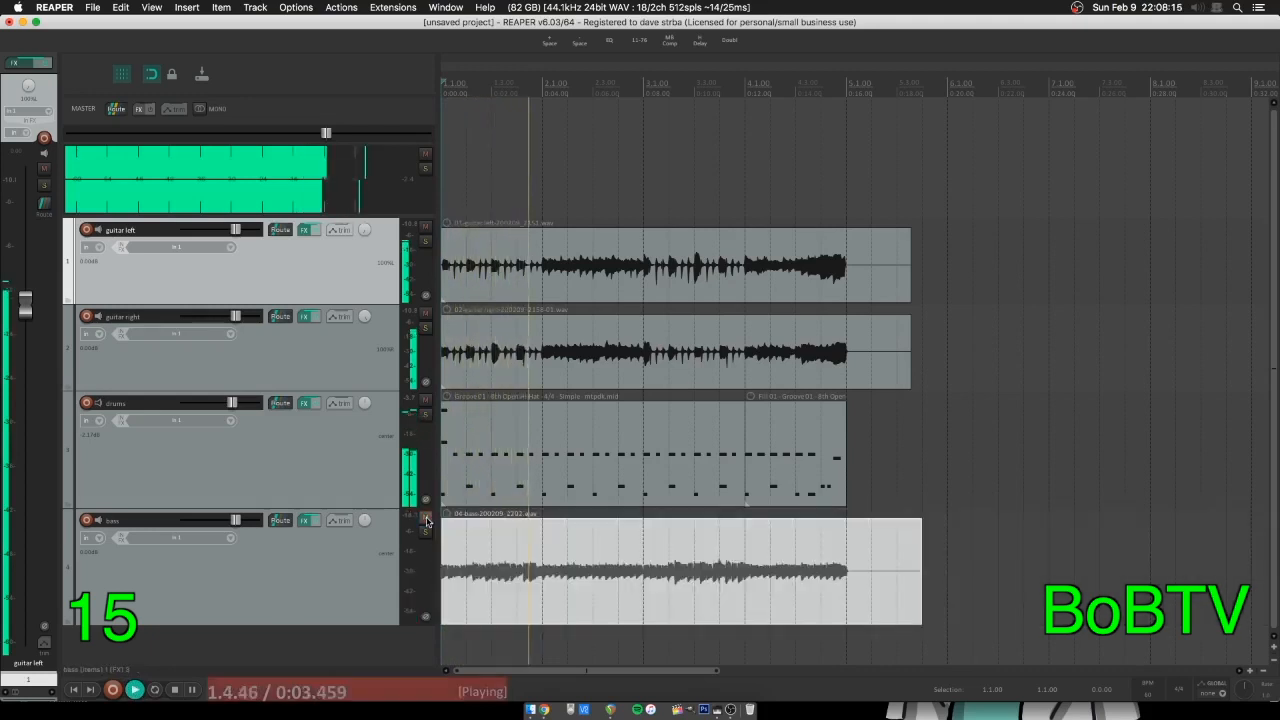
left_click(426, 518)
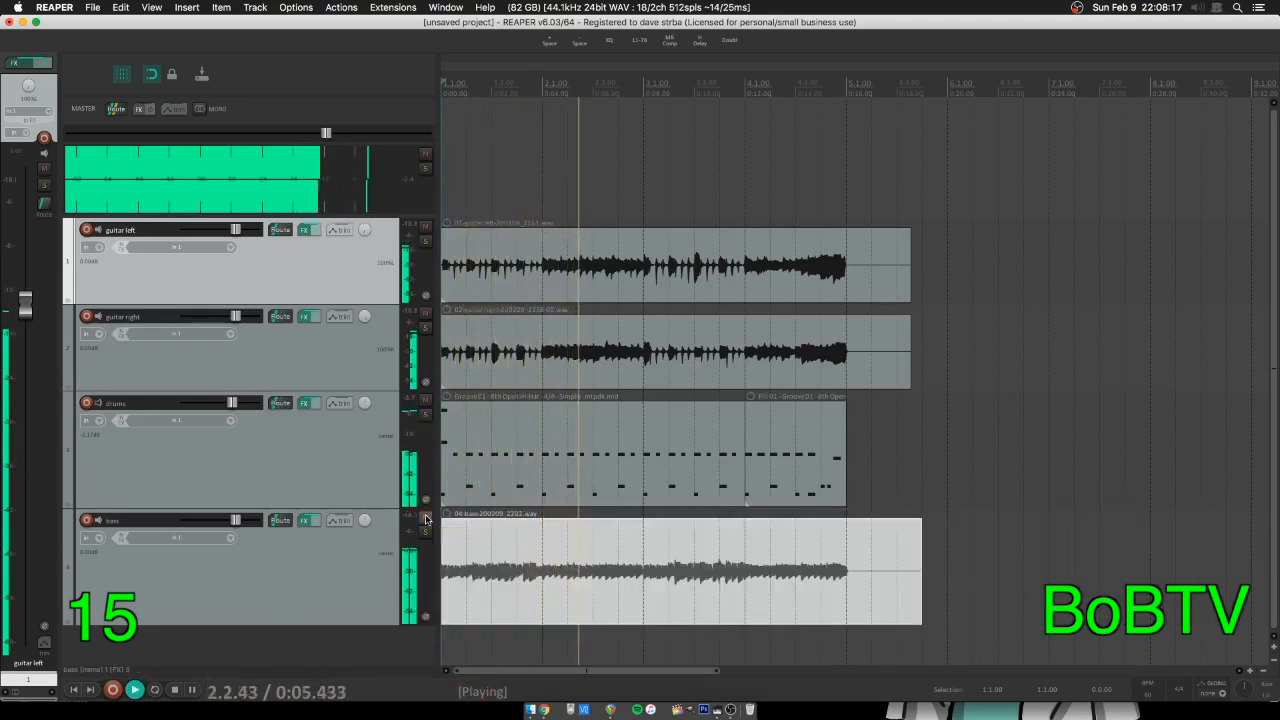
Try the bass track's volume at -2.17 dB, stop playback, and reset the volume to 0.00 dB
left_click_drag(234, 519, 232, 520)
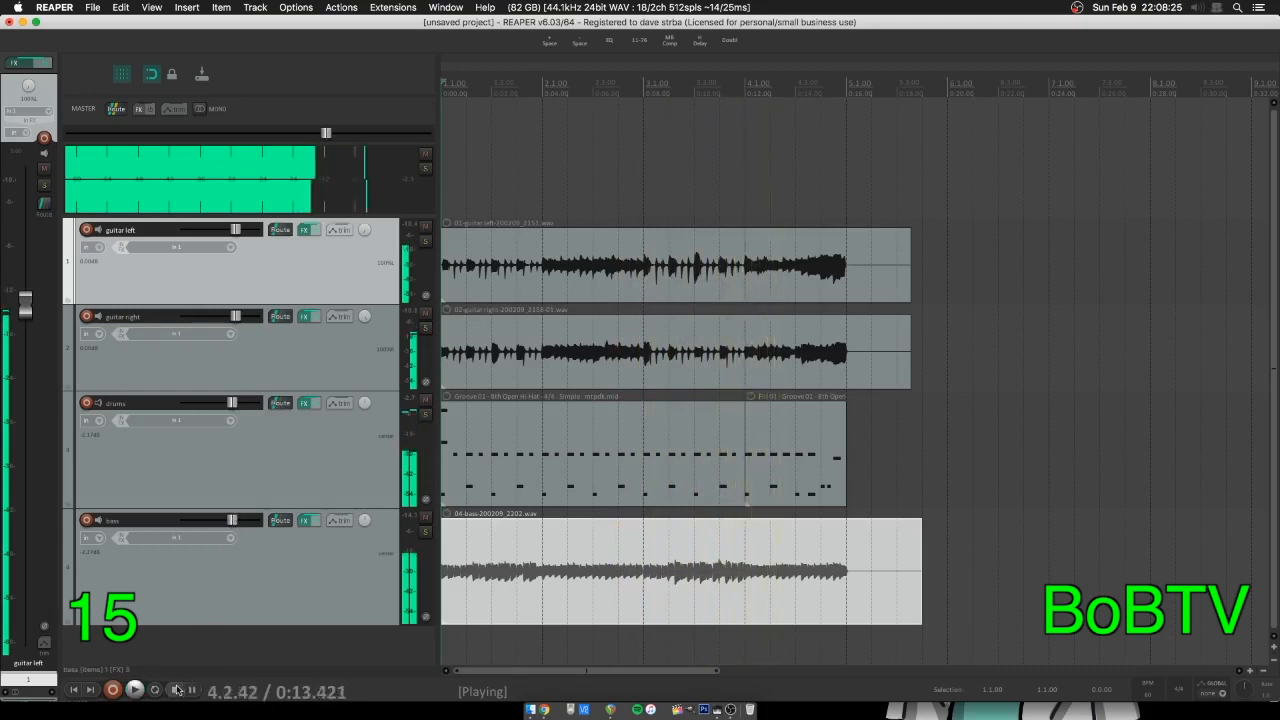
key("space")
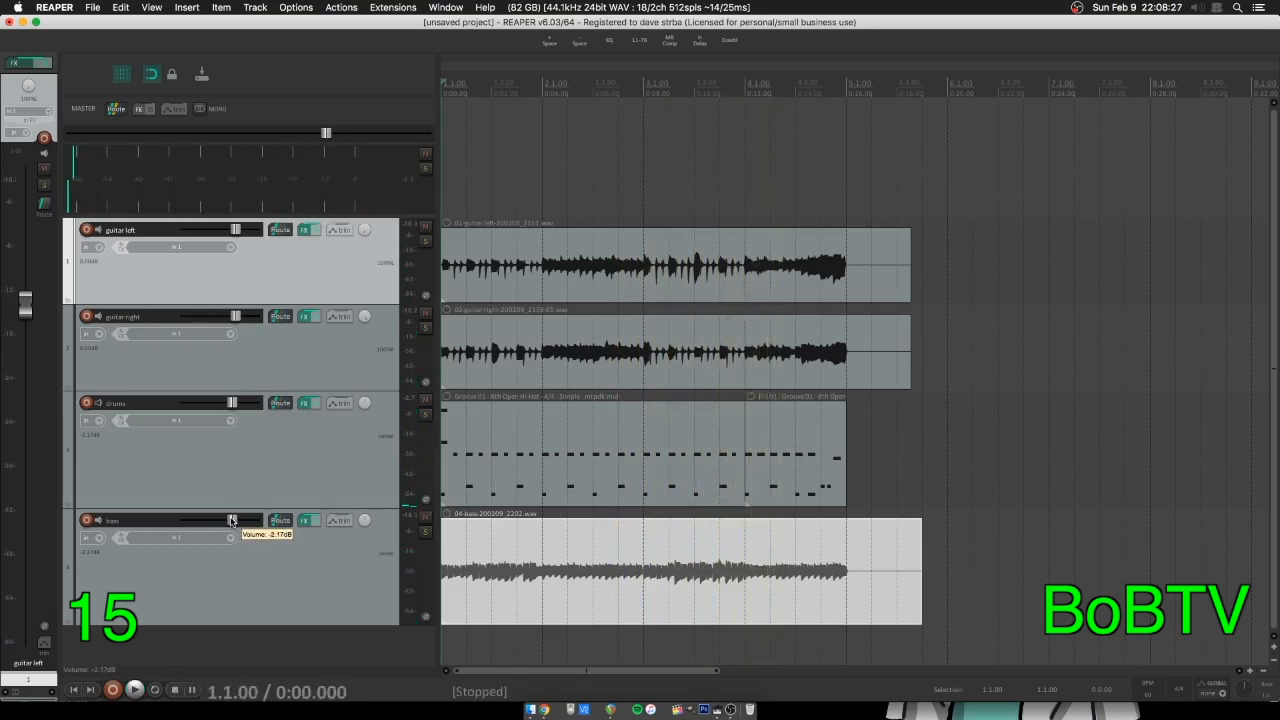
double_click(232, 521)
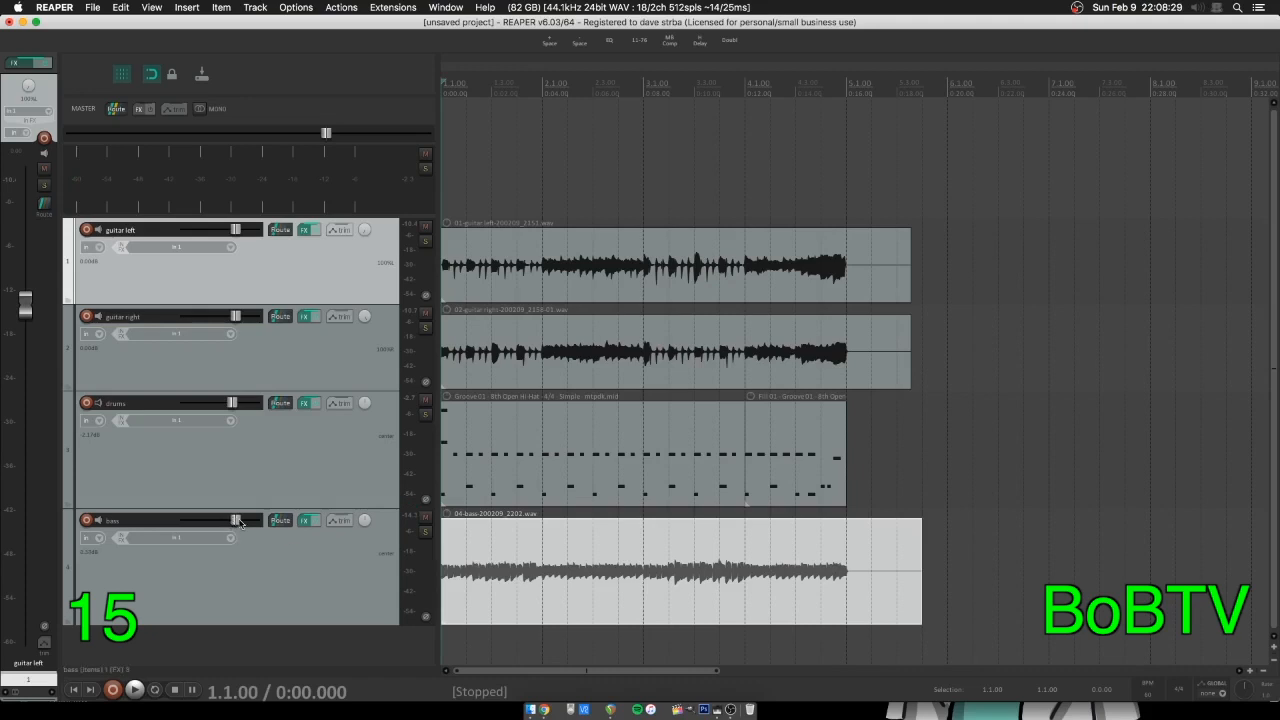